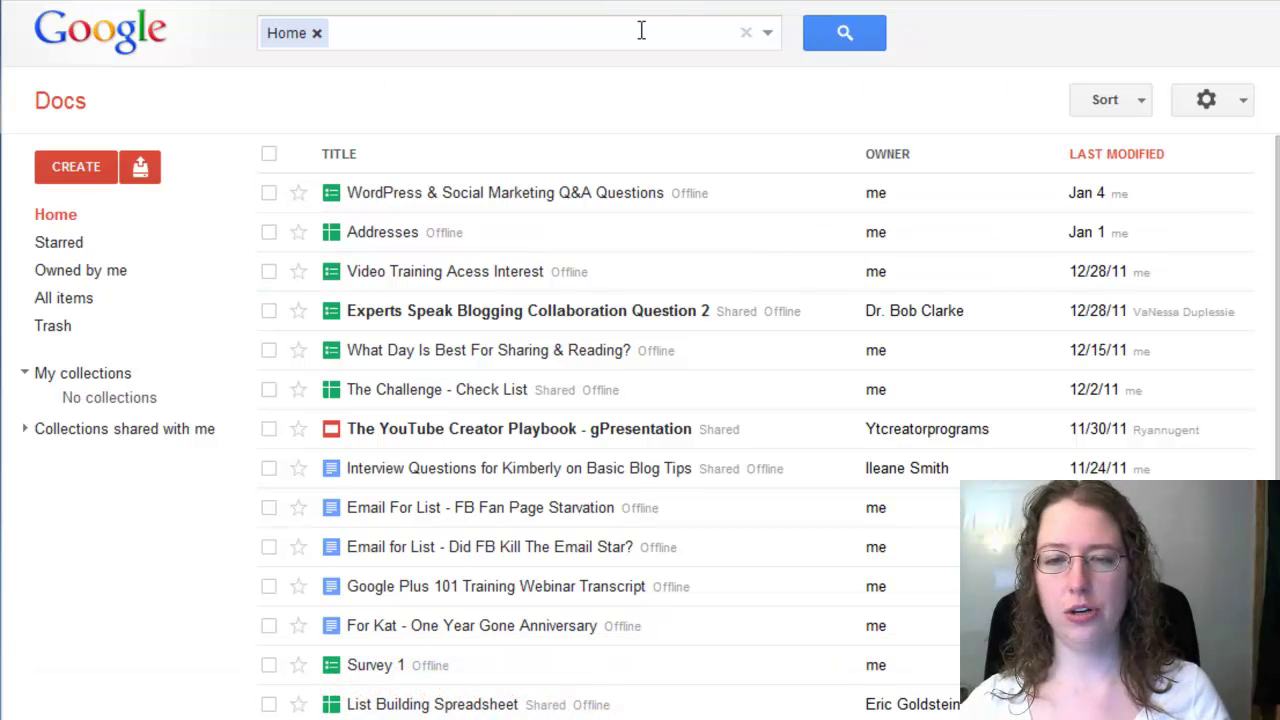
- Create a new blank form from the documents list
{"action": "left_click", "coordinate": [90, 170]}
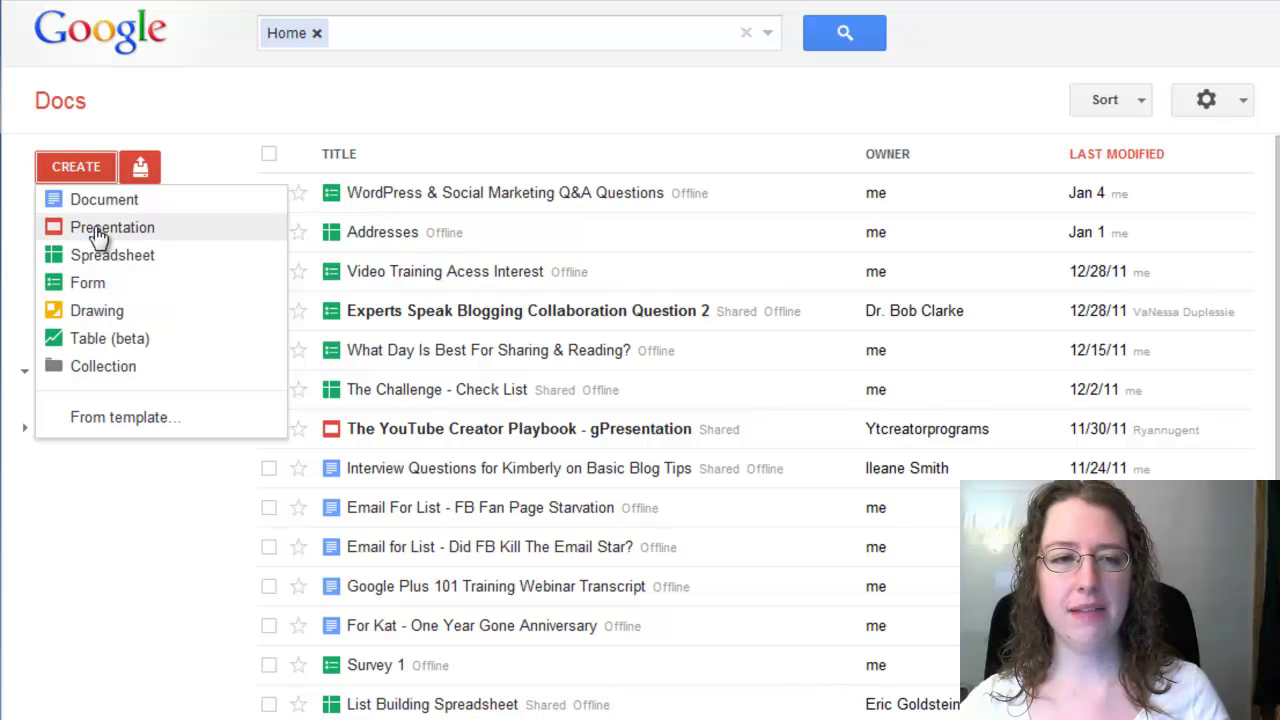
{"action": "left_click", "coordinate": [90, 284]}
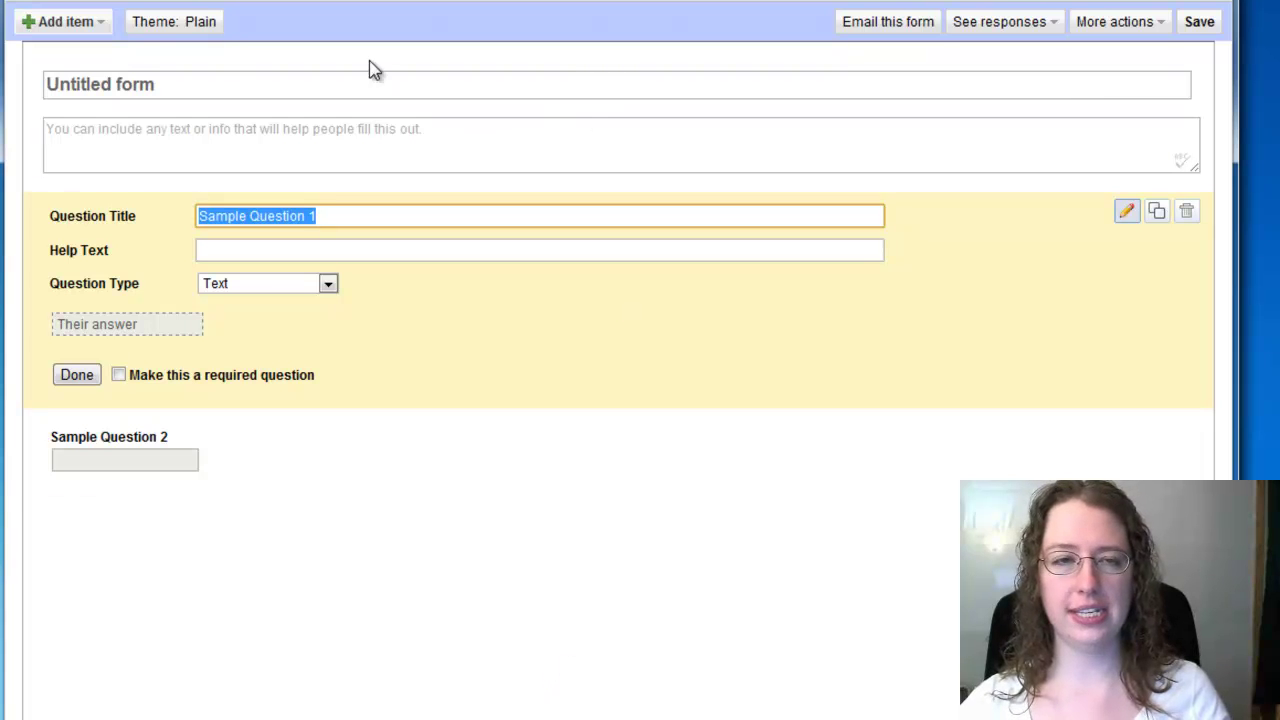
- Title the form "Do you prefer A or B" and enter "select a or b" as its description
{"action": "left_click", "coordinate": [160, 84]}
{"action": "left_click_drag", "start_coordinate": [160, 84], "coordinate": [15, 80]}
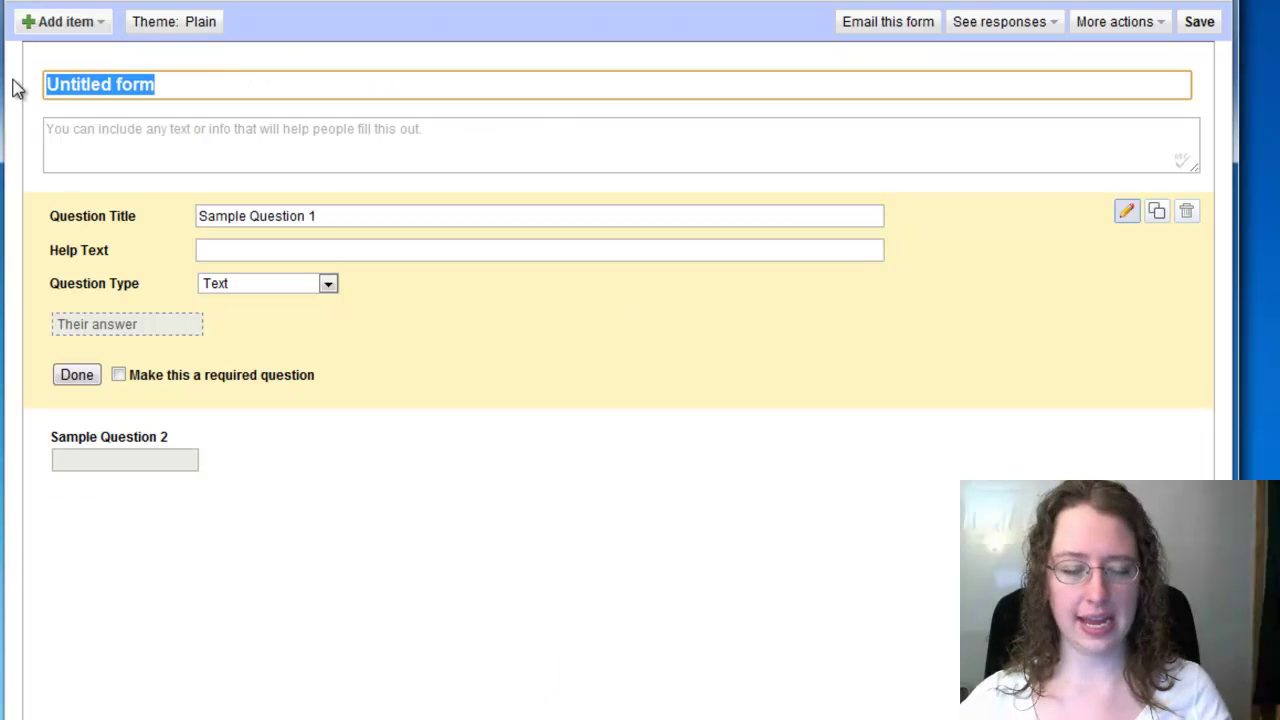
{"action": "type", "text": "Do you prefer A or B"}
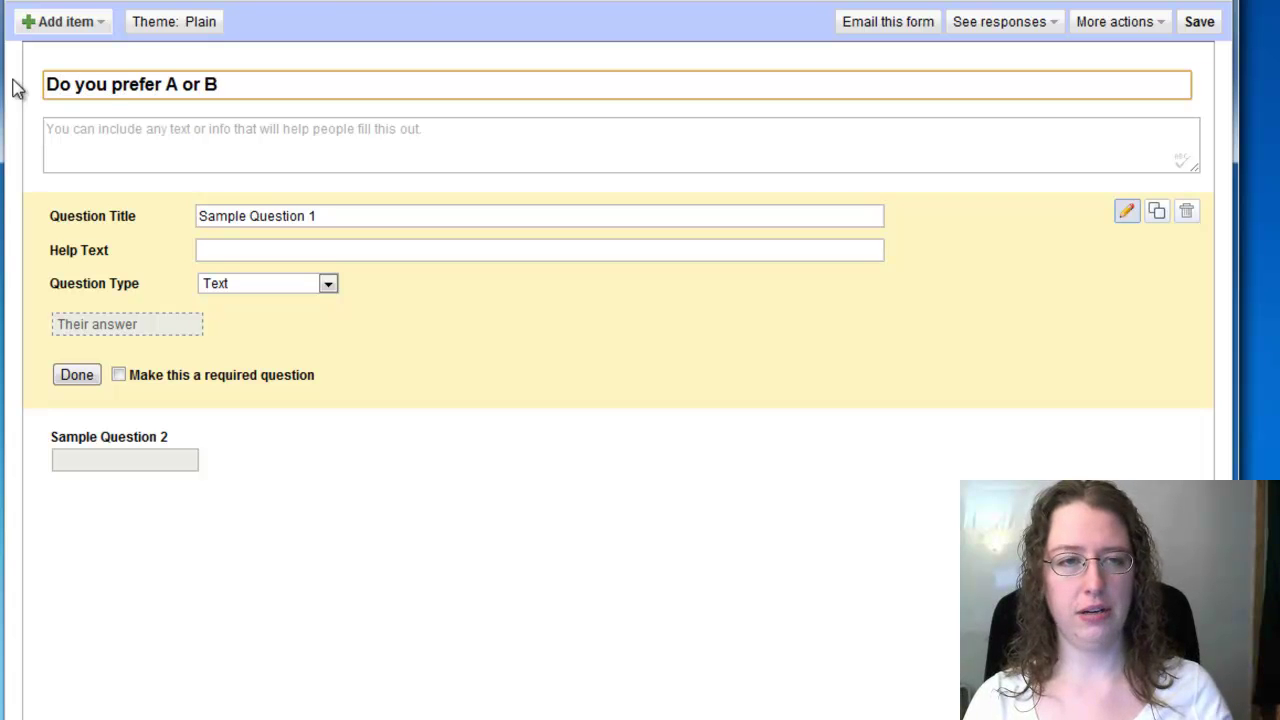
{"action": "key", "text": "Tab"}
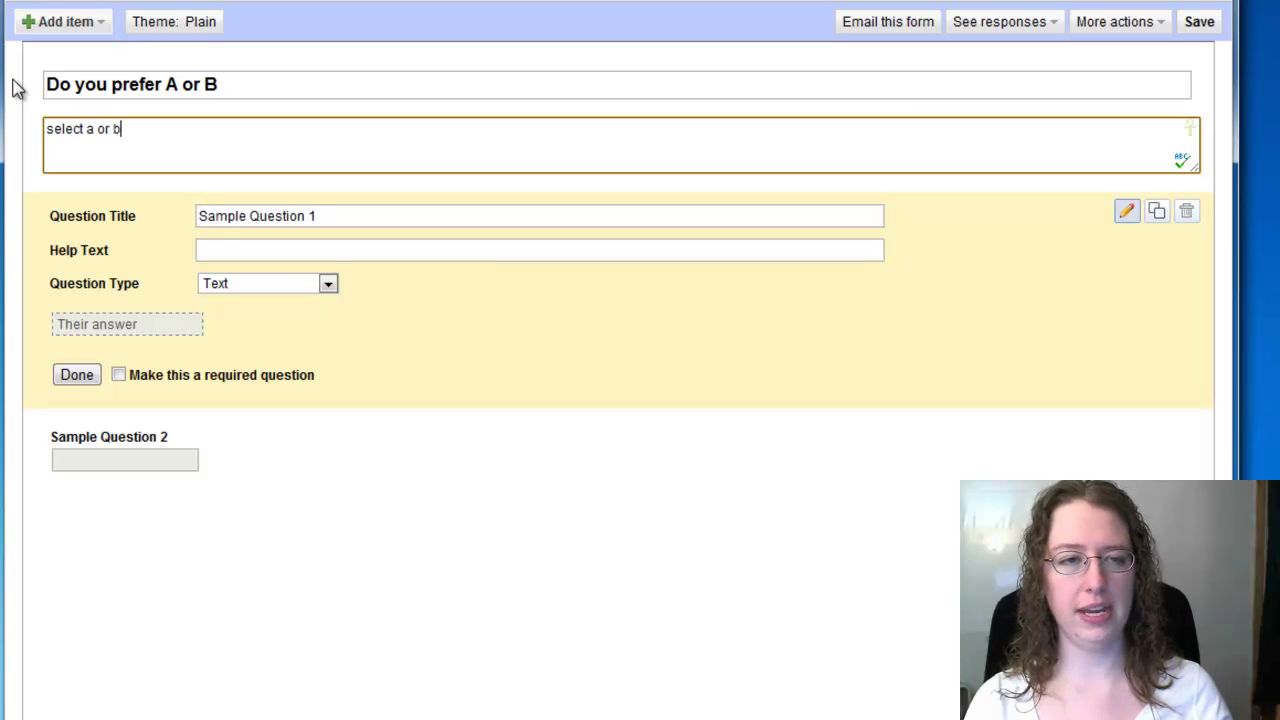
- Retitle the form "This is our Poll Title" and replace its description with "welcome!"
{"action": "left_click_drag", "start_coordinate": [250, 85], "coordinate": [6, 82]}
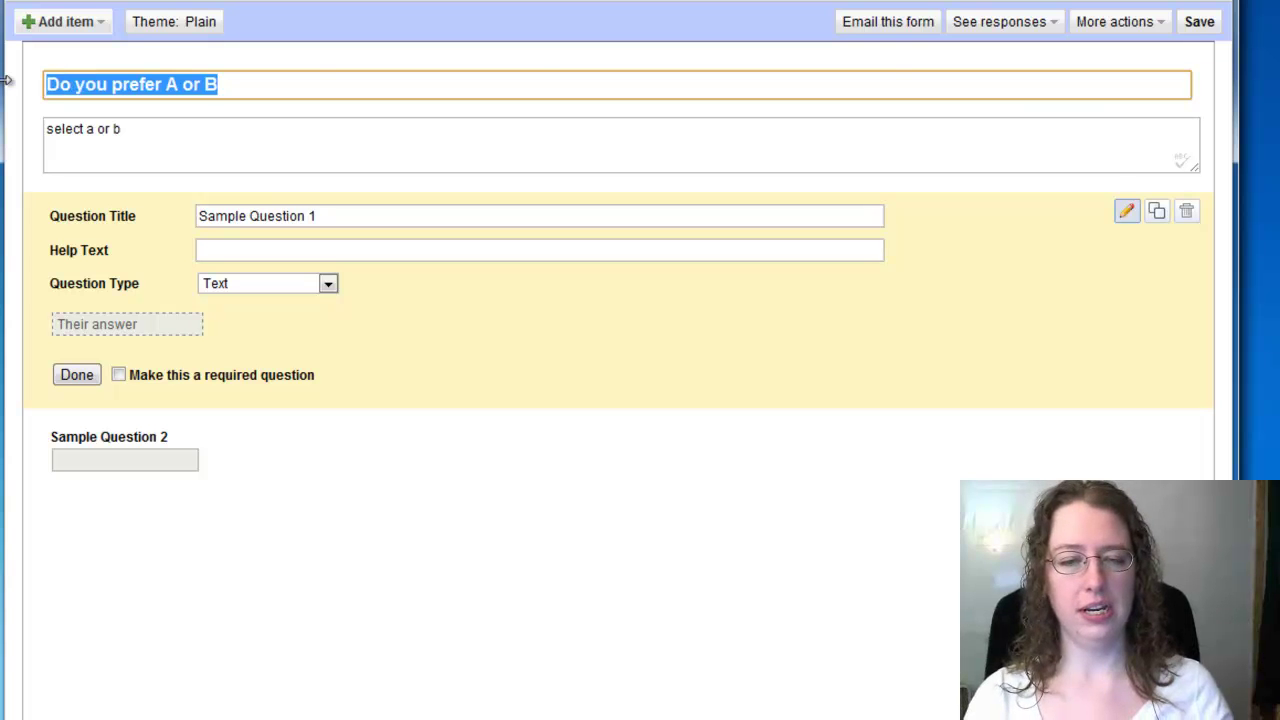
{"action": "type", "text": "This is our Po"}
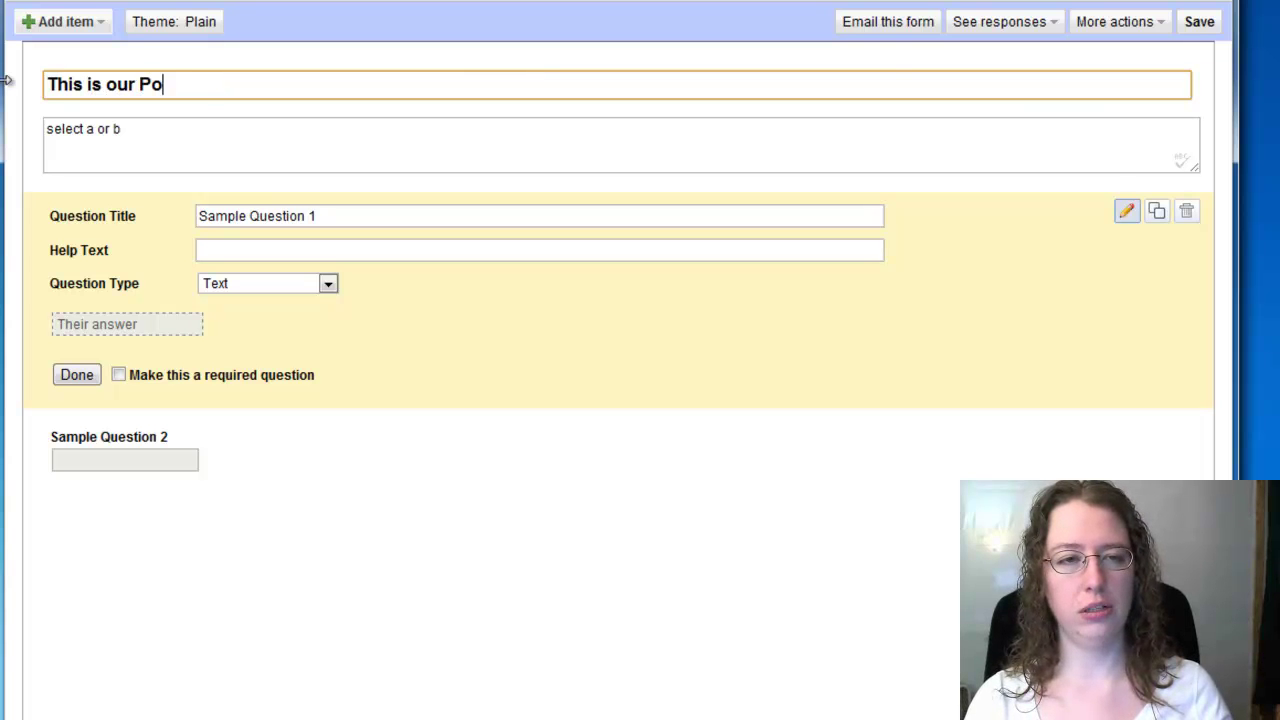
{"action": "type", "text": "ll Title"}
{"action": "key", "text": "Tab"}
{"action": "key", "text": "Delete"}
{"action": "key", "text": "Delete"}
{"action": "key", "text": "Delete"}
{"action": "key", "text": "Delete"}
{"action": "key", "text": "Delete"}
{"action": "key", "text": "Delete"}
{"action": "key", "text": "Delete"}
{"action": "key", "text": "Delete"}
{"action": "key", "text": "Delete"}
{"action": "key", "text": "Delete"}
{"action": "key", "text": "Delete"}
{"action": "key", "text": "Delete"}
{"action": "key", "text": "Delete"}
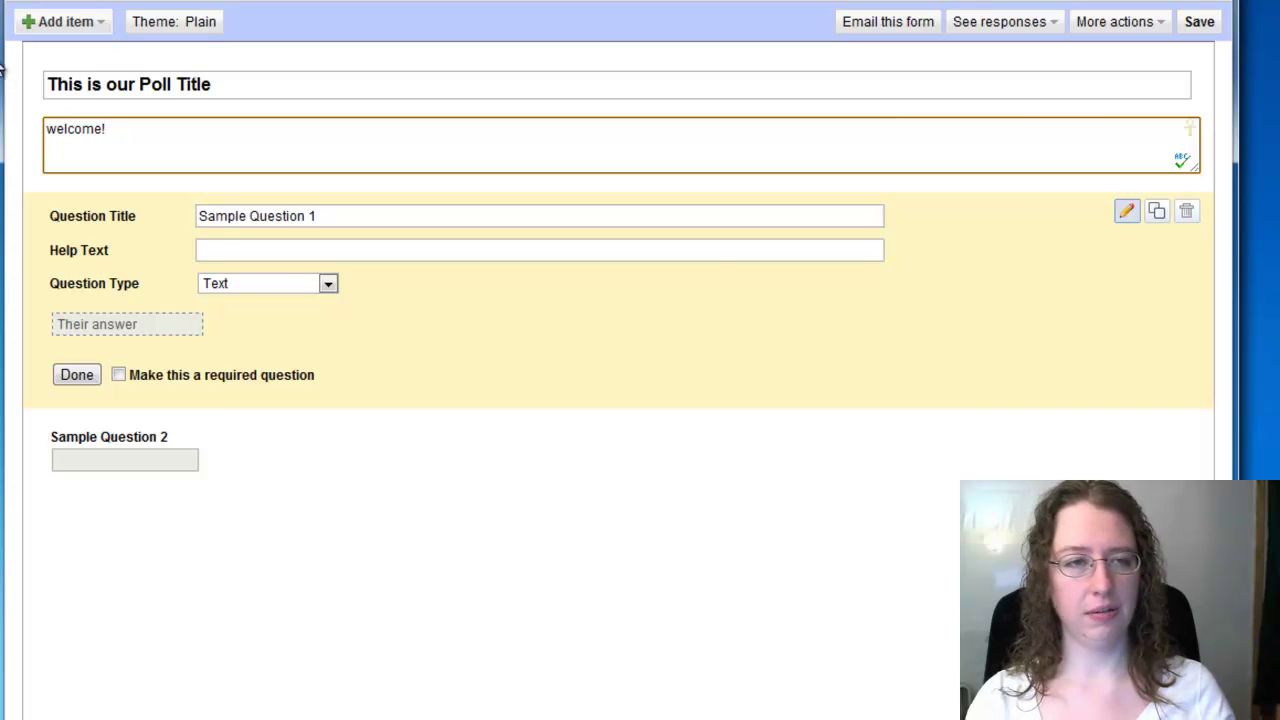
- Set the first question's title to "Do you prefer A or B" and its help text to "select a or b"
{"action": "left_click", "coordinate": [336, 216]}
{"action": "left_click_drag", "start_coordinate": [336, 216], "coordinate": [220, 237]}
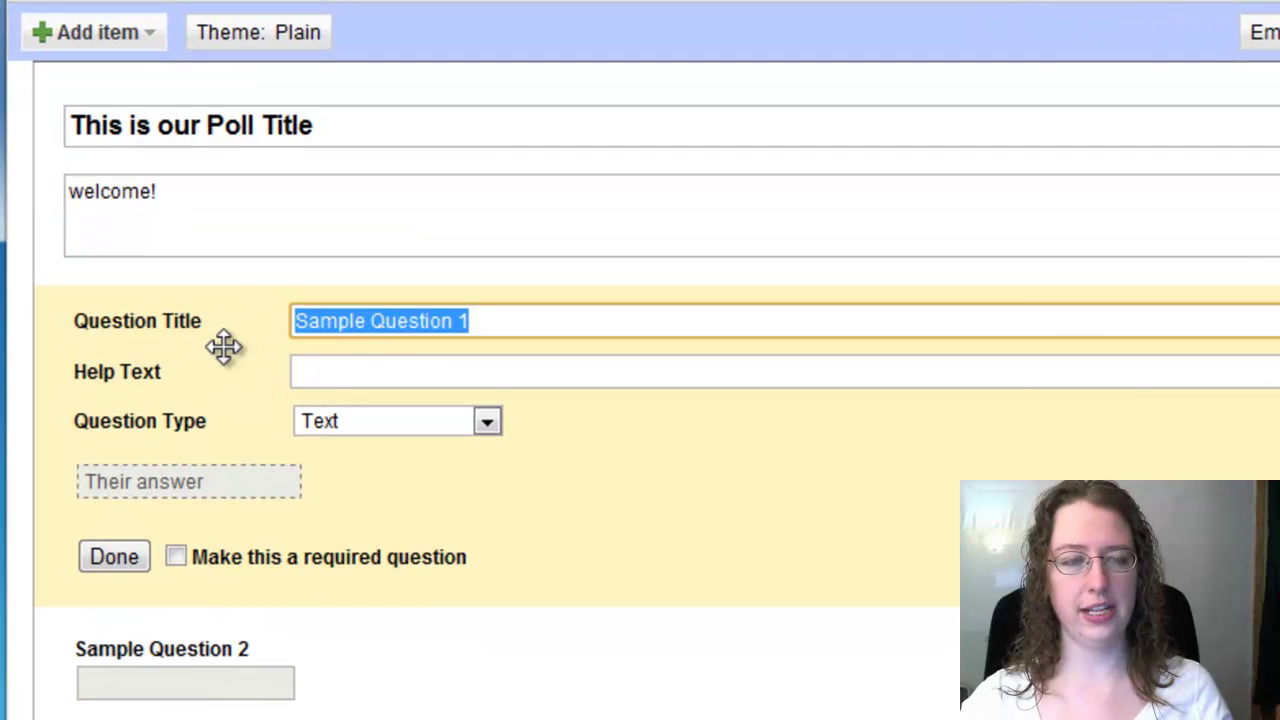
{"action": "type", "text": "Do you prefer A or B"}
{"action": "key", "text": "Tab"}
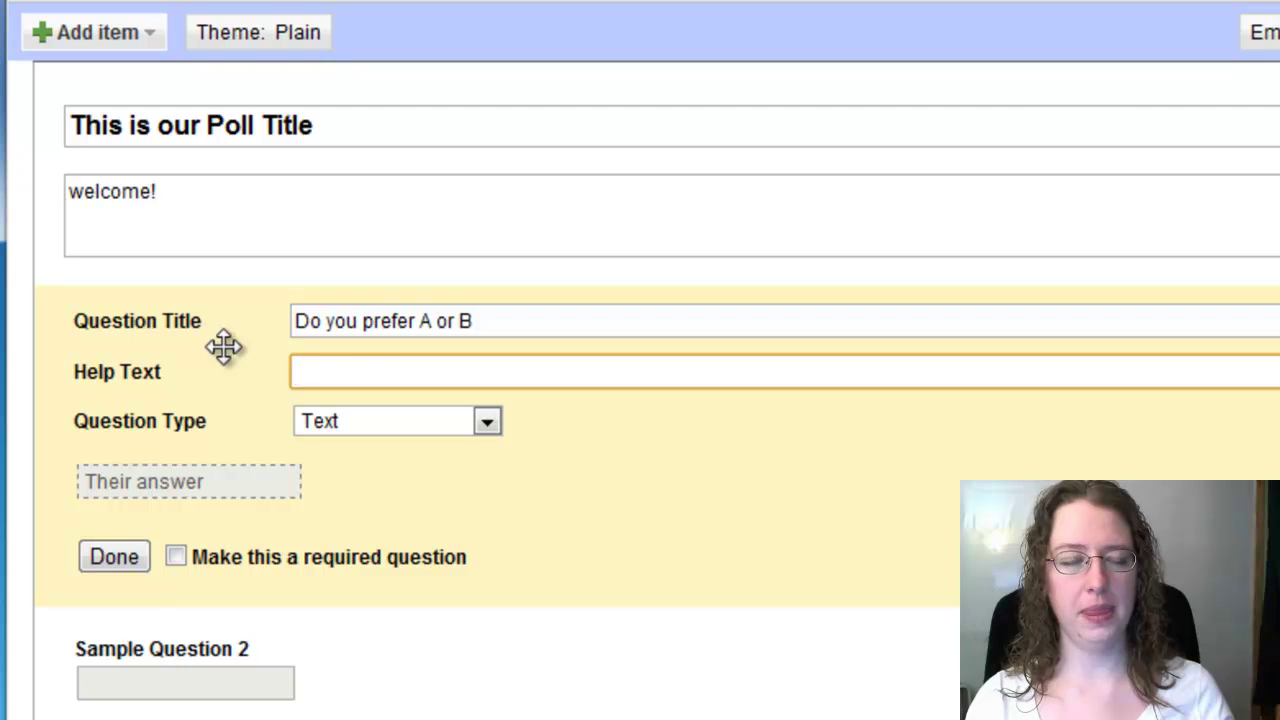
{"action": "type", "text": "select a or b"}
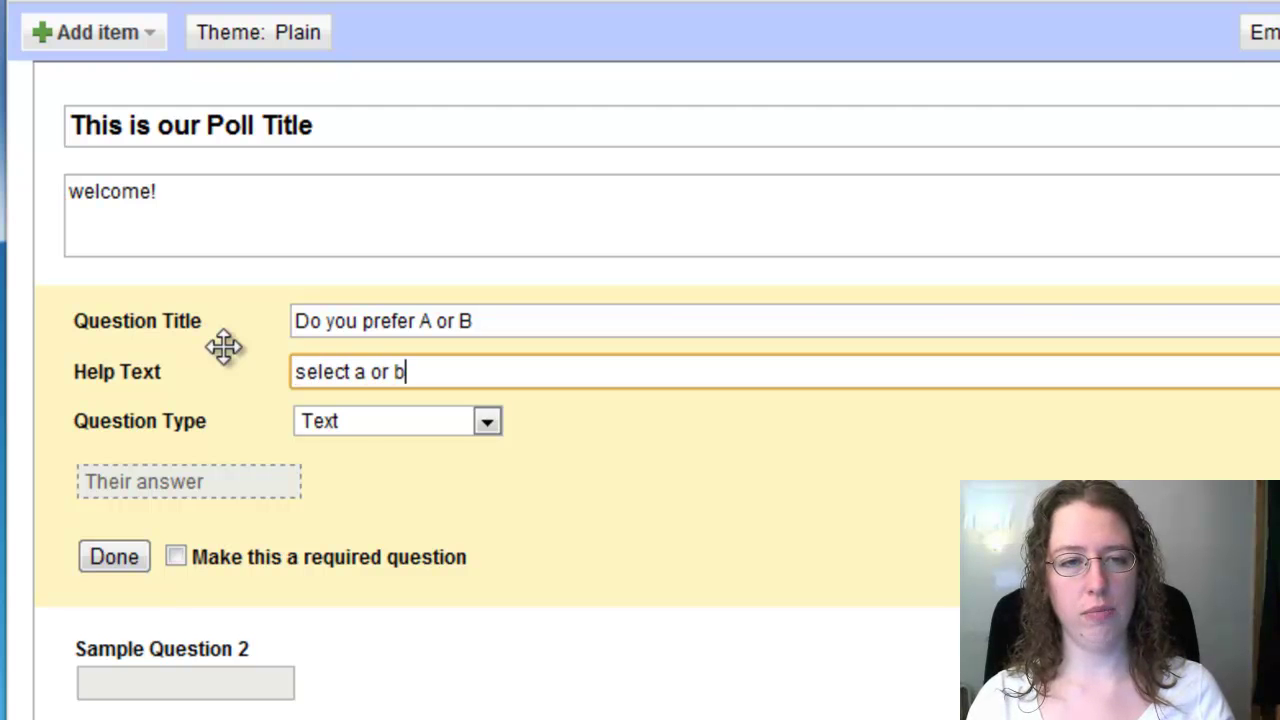
- Make the first question a "Choose from a list" type with options A and B, and finish editing it
{"action": "left_click", "coordinate": [378, 425]}
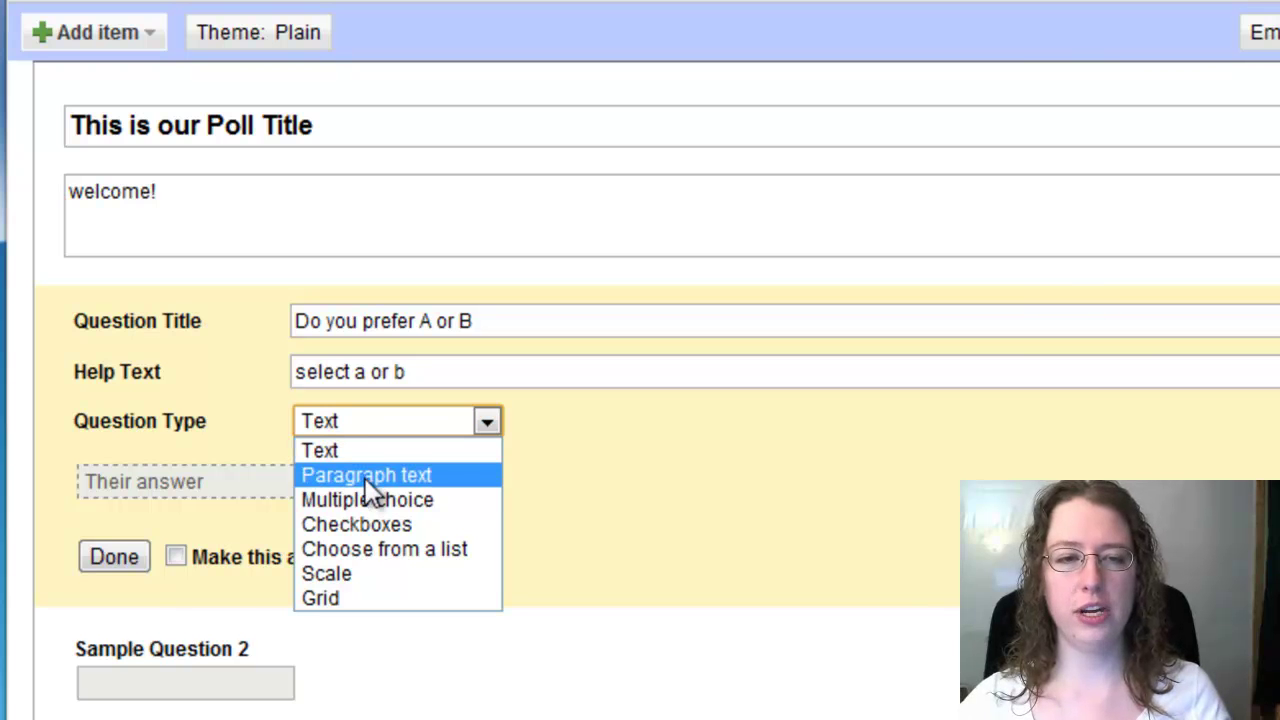
{"action": "left_click", "coordinate": [368, 549]}
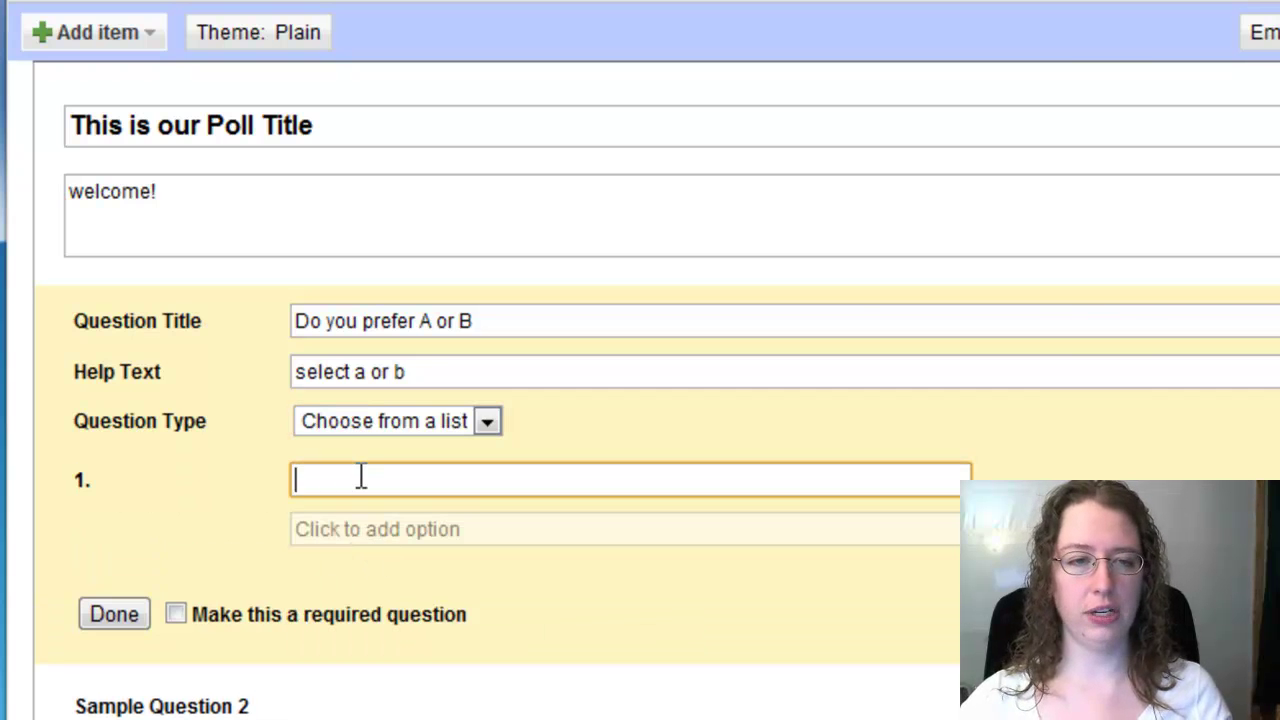
{"action": "type", "text": "A"}
{"action": "key", "text": "Return"}
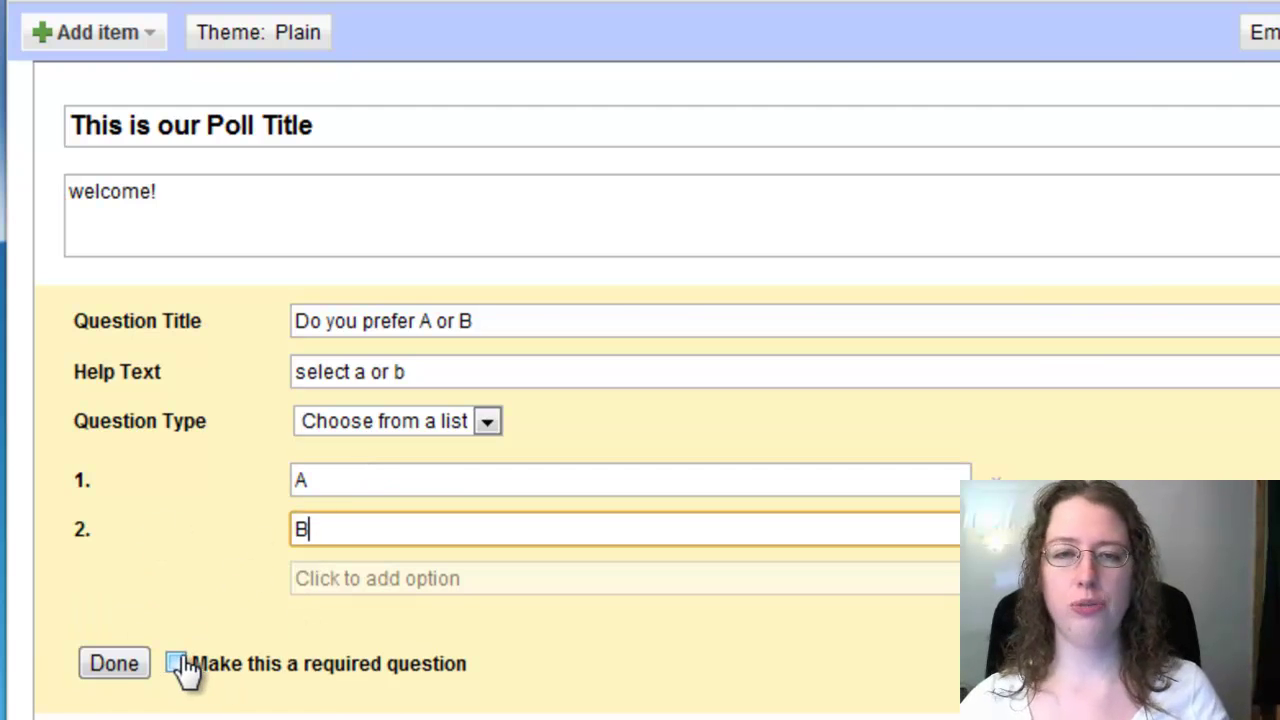
{"action": "left_click", "coordinate": [113, 665]}
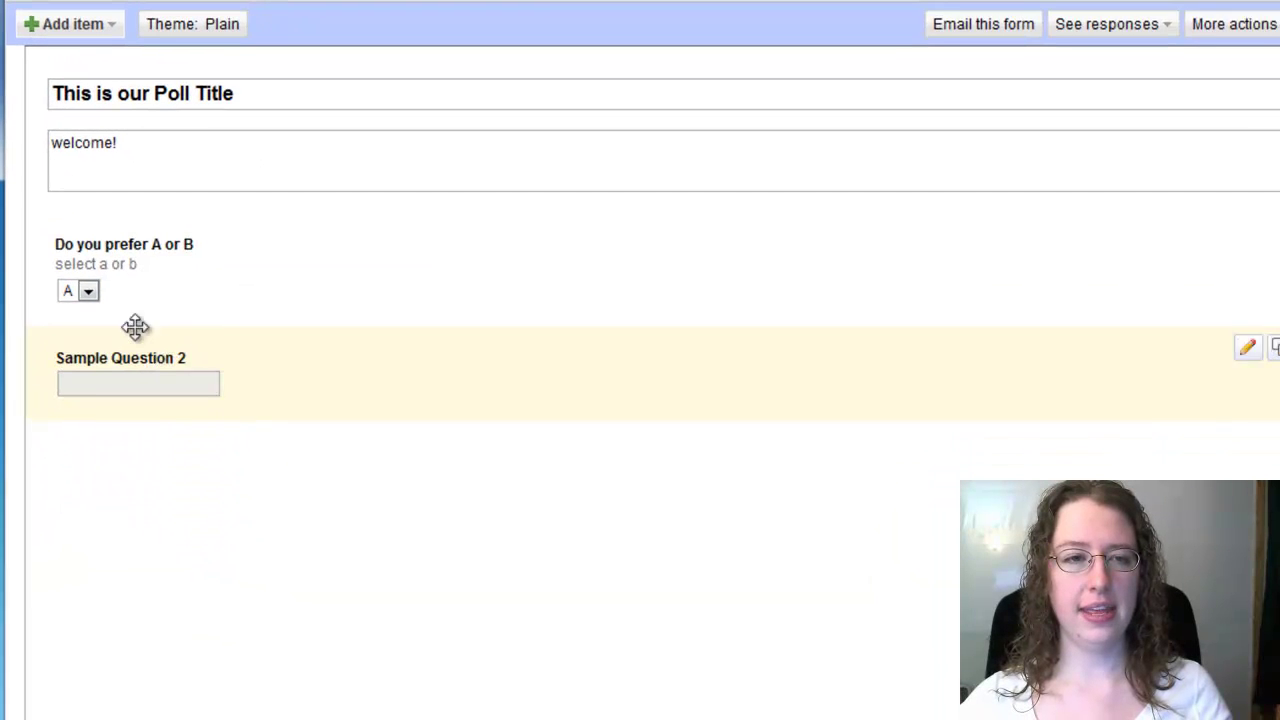
- Check the first question's answer list and delete Sample Question 2 from the form
{"action": "left_click", "coordinate": [86, 280]}
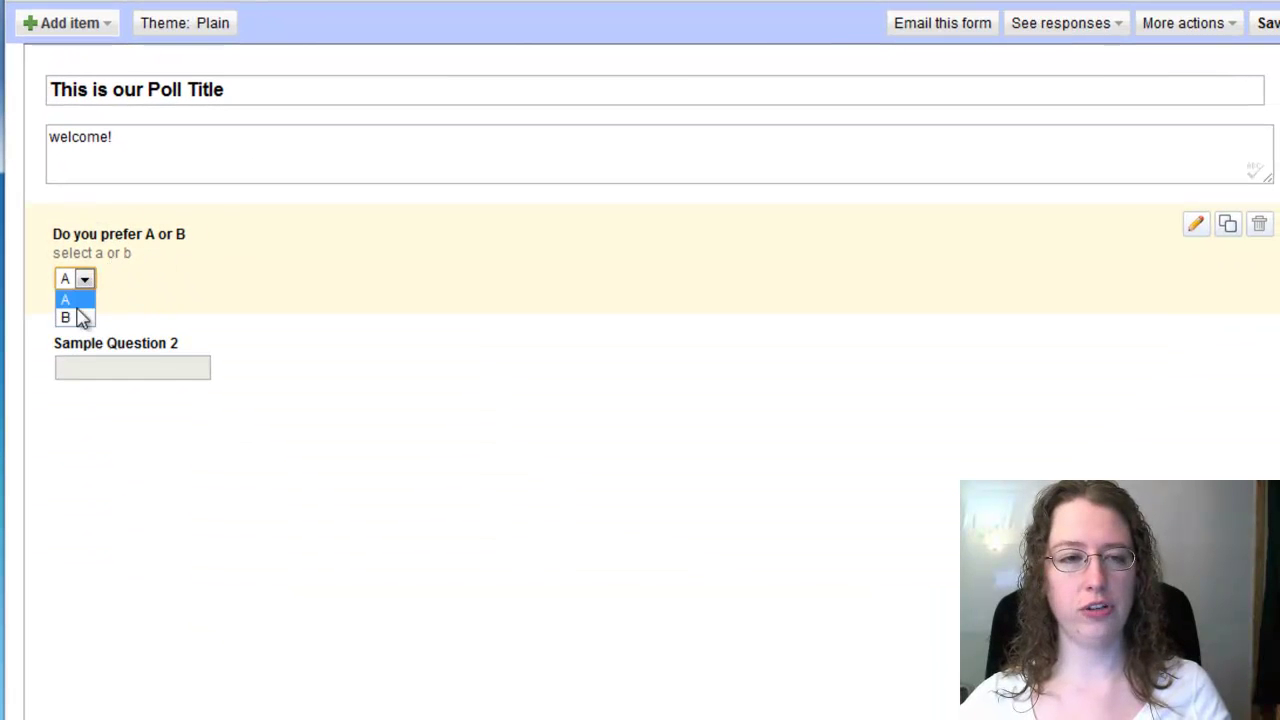
{"action": "left_click", "coordinate": [165, 268]}
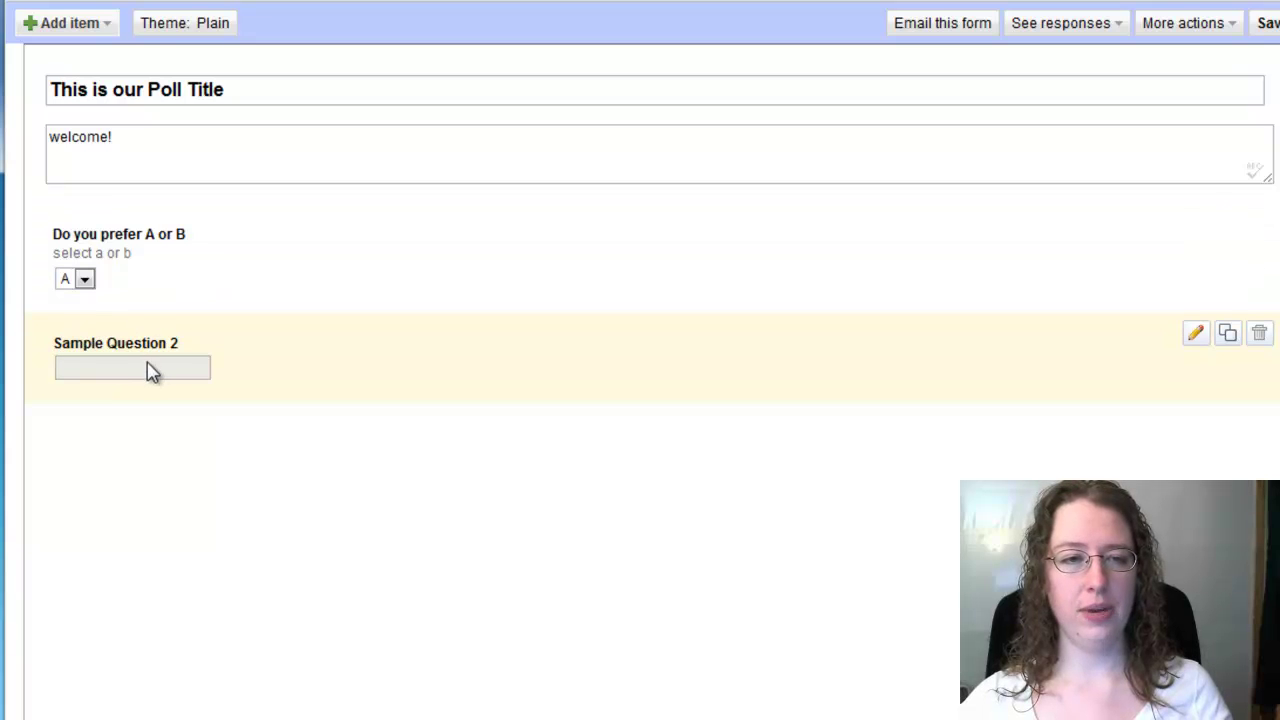
{"action": "left_click", "coordinate": [1259, 335]}
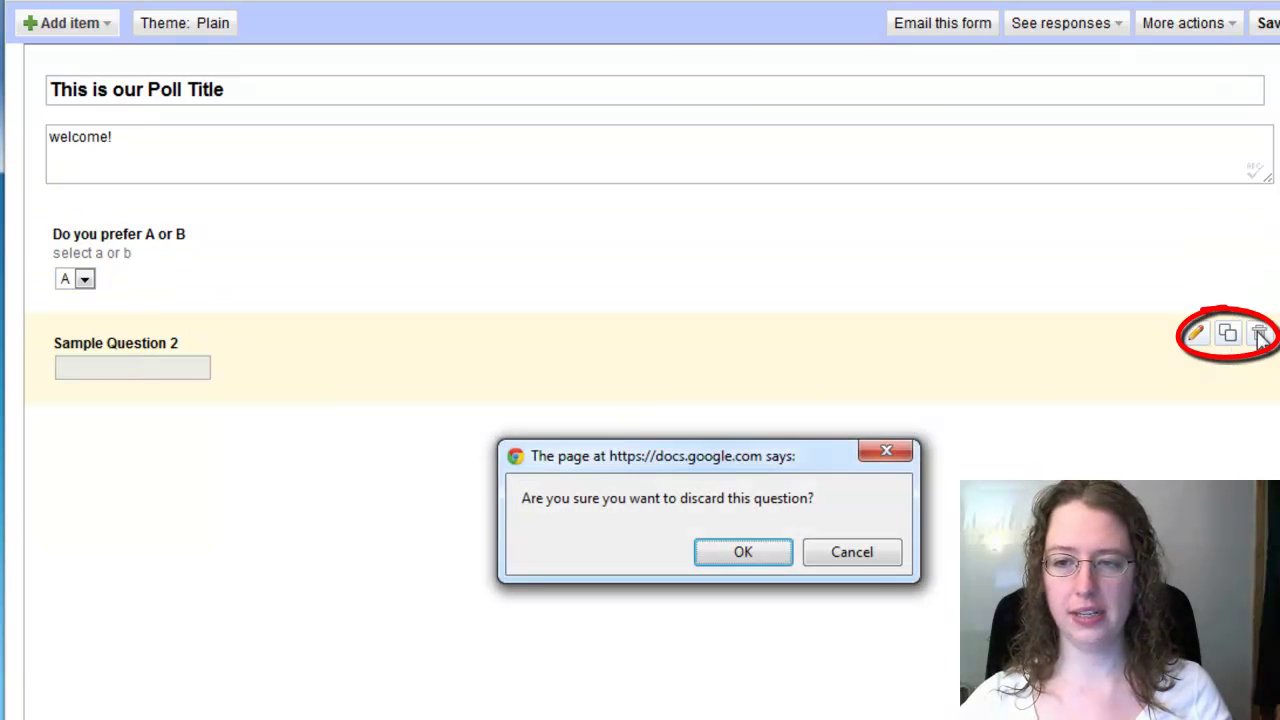
{"action": "left_click", "coordinate": [752, 556]}
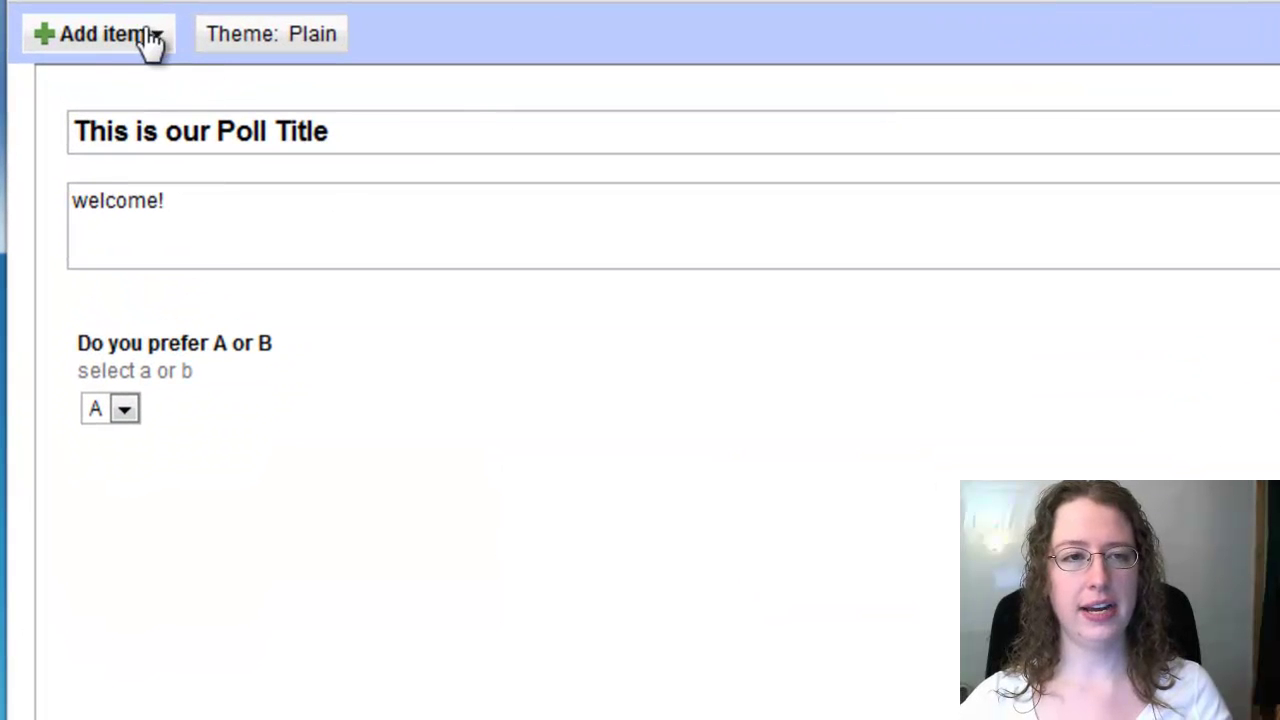
- Add a paragraph text question titled "Tell me why you prefer your choice above"
{"action": "left_click", "coordinate": [150, 40]}
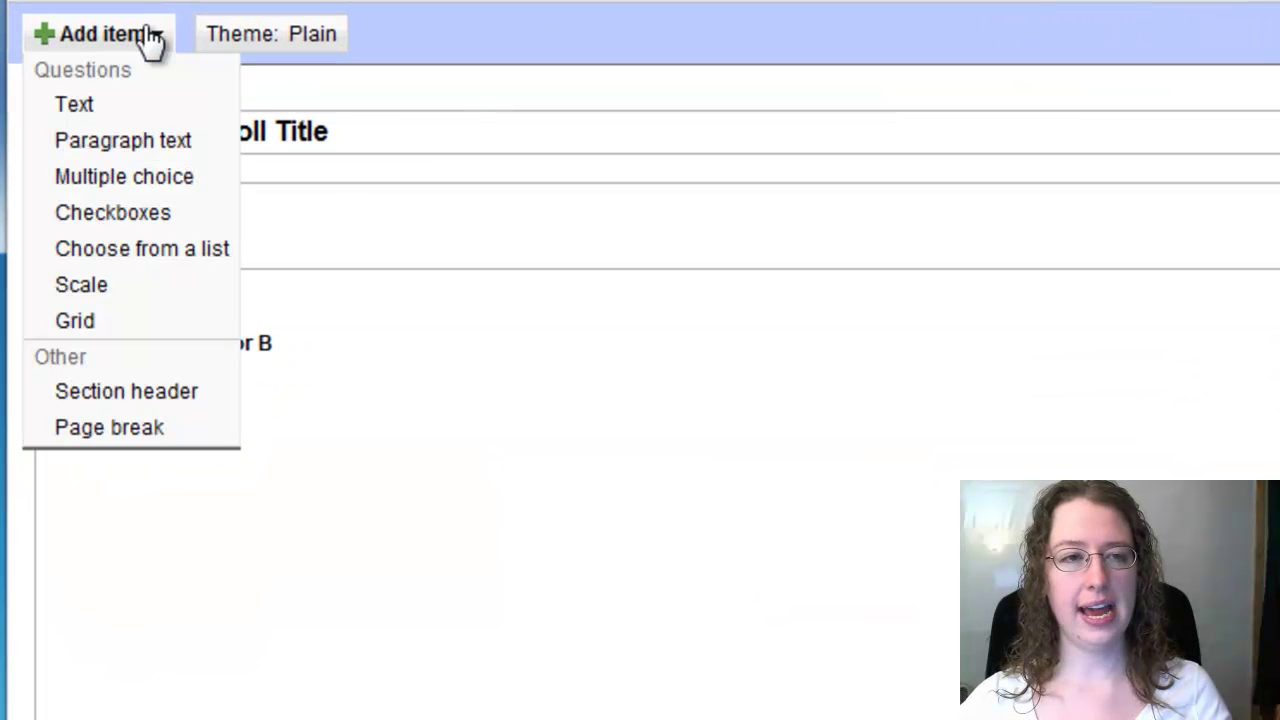
{"action": "left_click", "coordinate": [108, 150]}
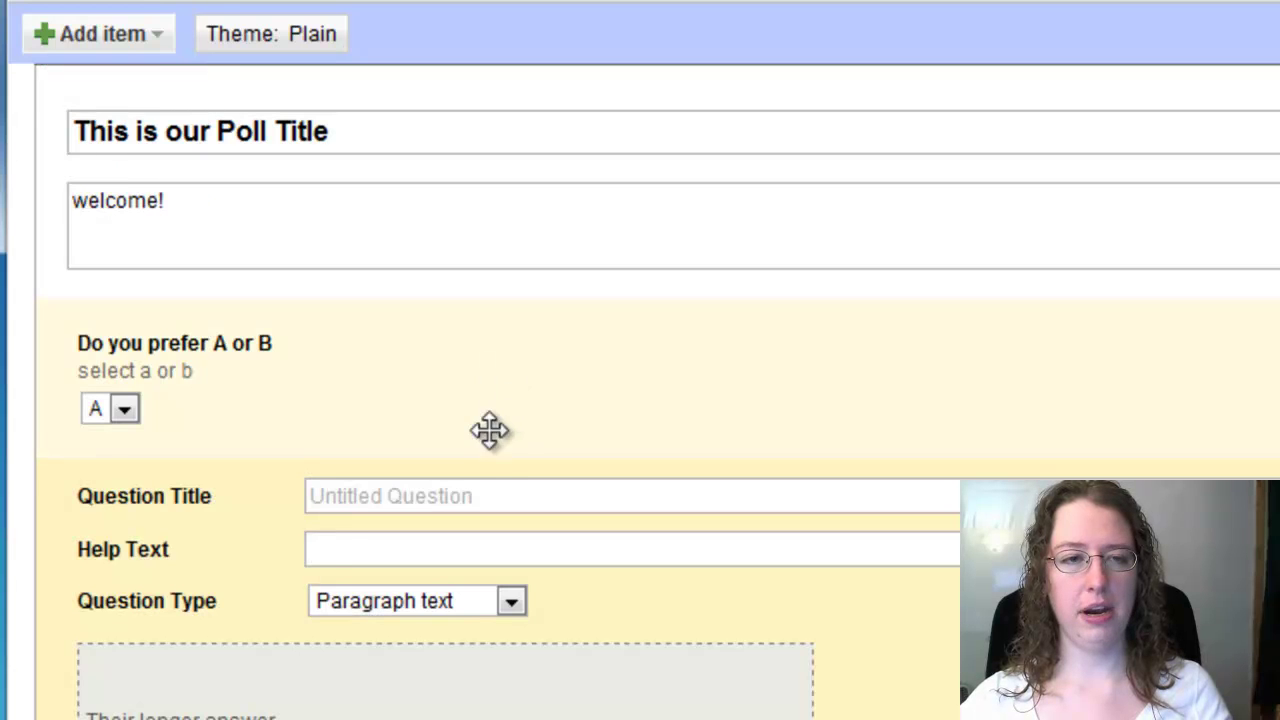
{"action": "left_click", "coordinate": [472, 490]}
{"action": "type", "text": "Tell me why ou pre"}
{"action": "key", "text": "BackSpace"}
{"action": "key", "text": "BackSpace"}
{"action": "key", "text": "BackSpace"}
{"action": "key", "text": "BackSpace"}
{"action": "key", "text": "BackSpace"}
{"action": "key", "text": "BackSpace"}
{"action": "type", "text": "you "}
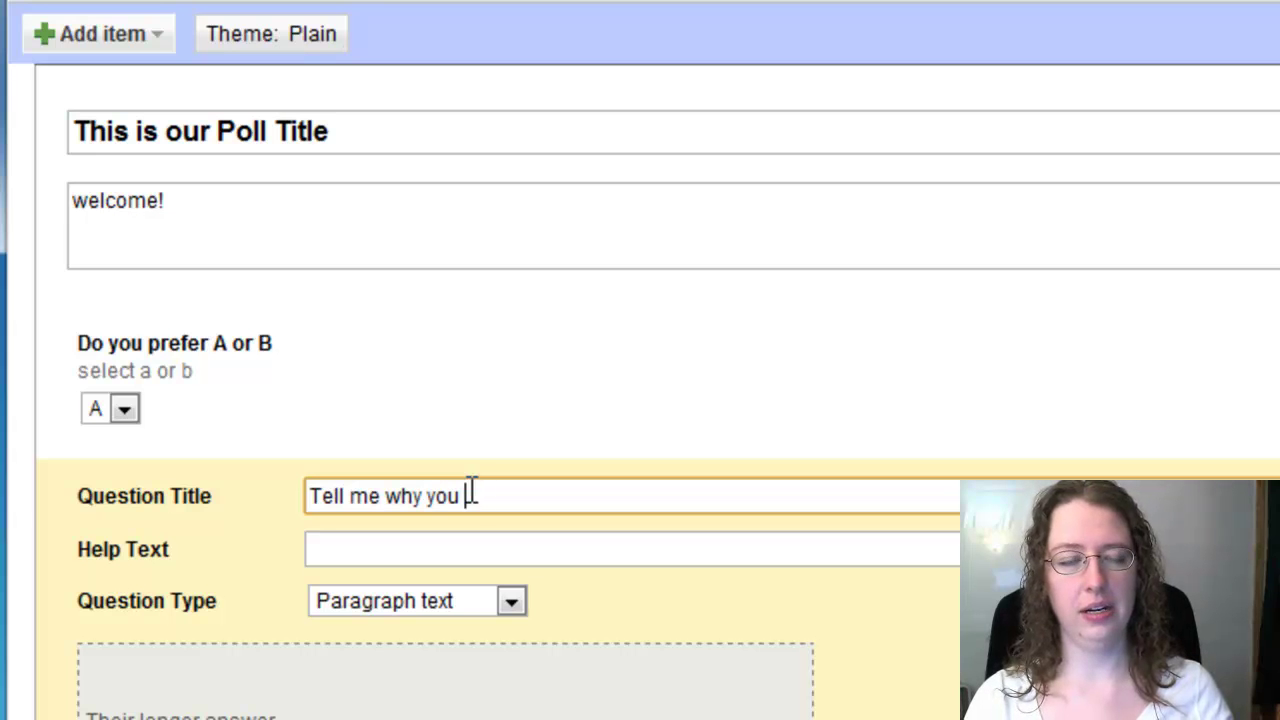
{"action": "type", "text": "prefer your choice above"}
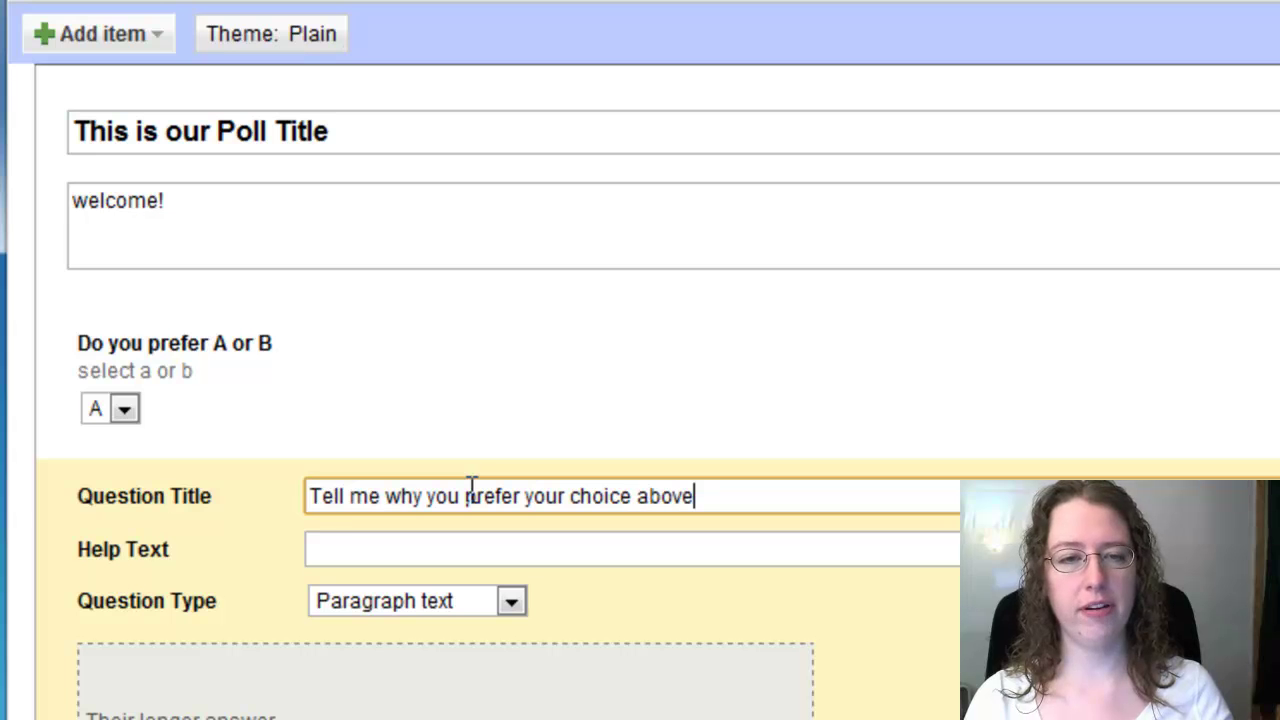
- Set the paragraph question's help text to "tell me more" and finish editing it
{"action": "key", "text": "Tab"}
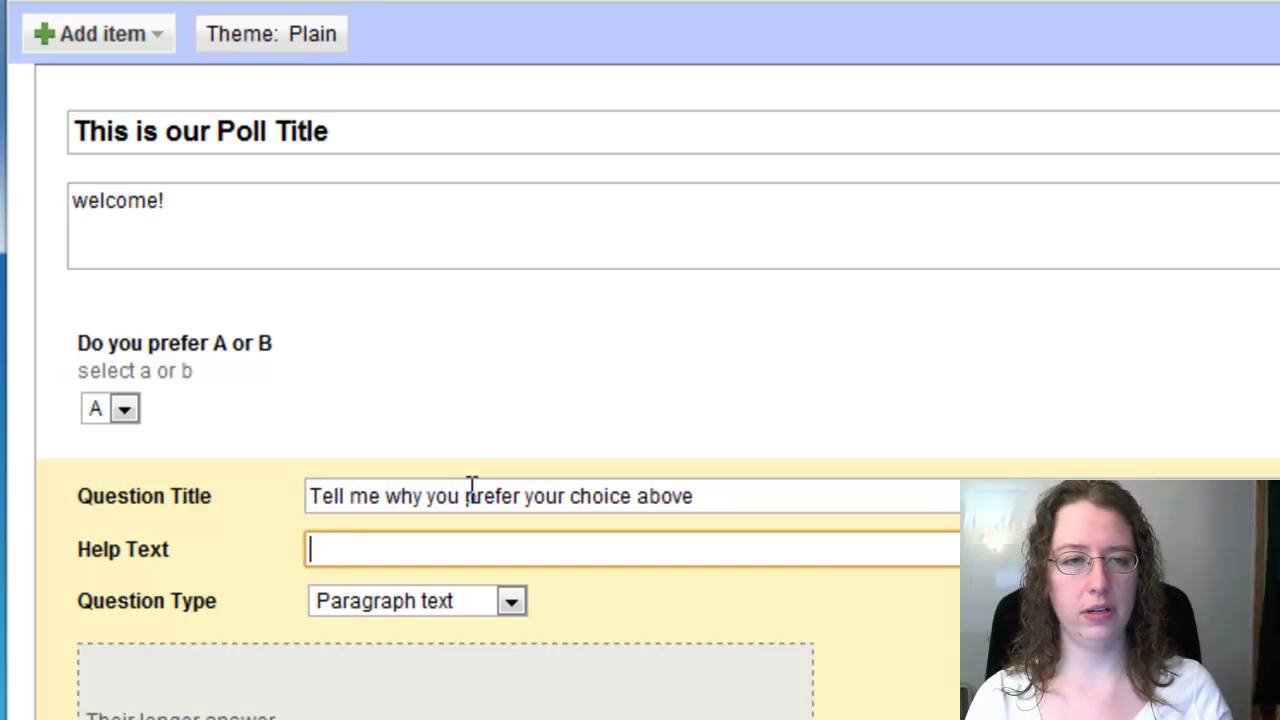
{"action": "type", "text": "tell me more"}
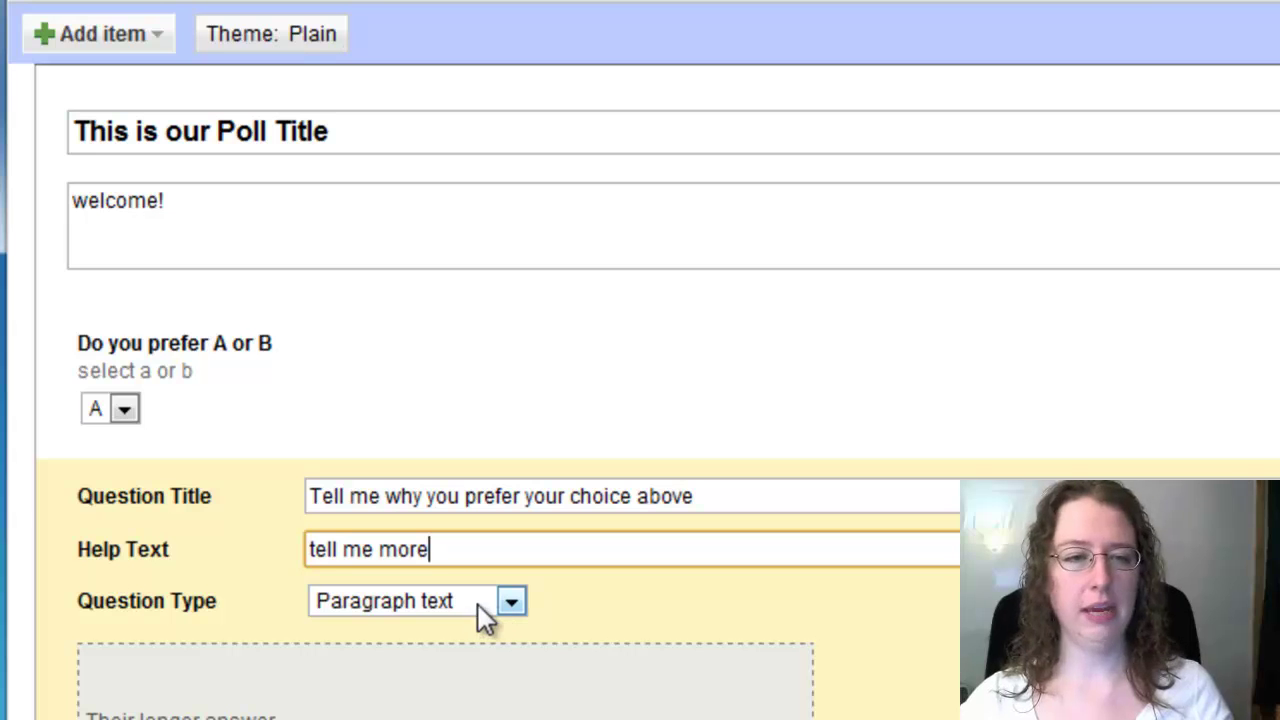
{"action": "left_click", "coordinate": [290, 714]}
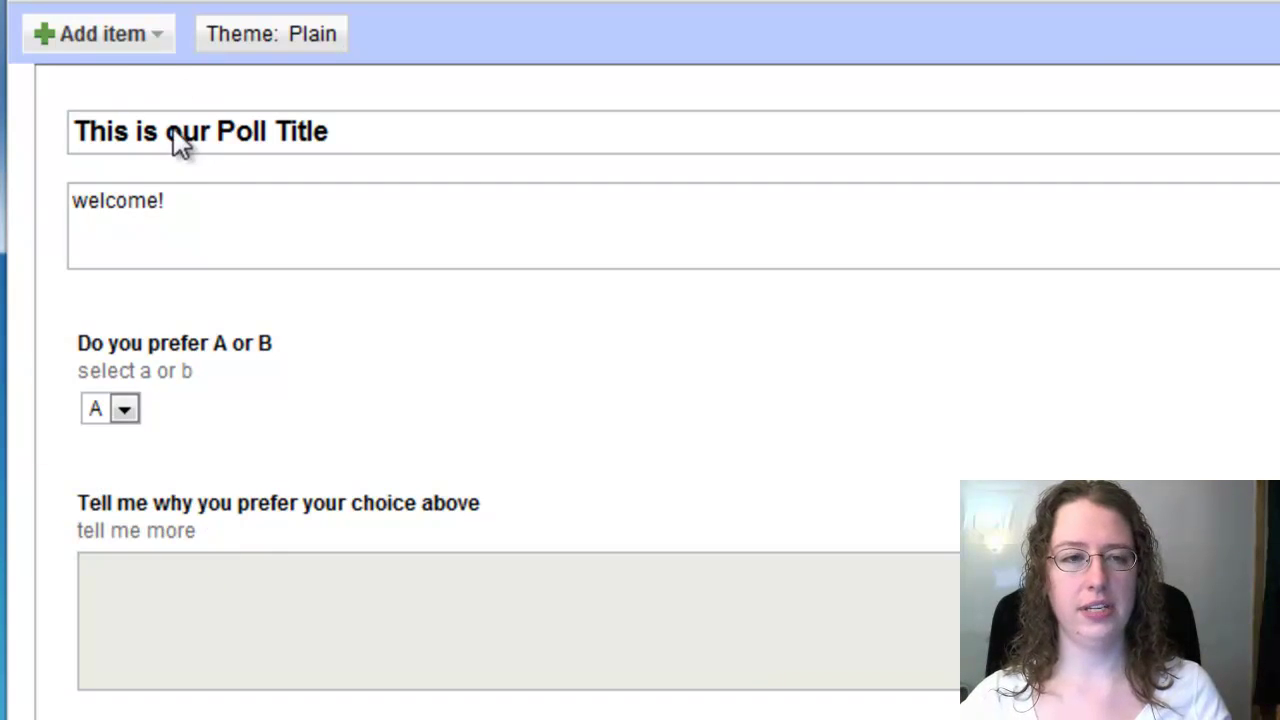
- Add a multiple choice question titled "Which is more correct C or D?" with the help text "select C or D"
{"action": "left_click", "coordinate": [158, 40]}
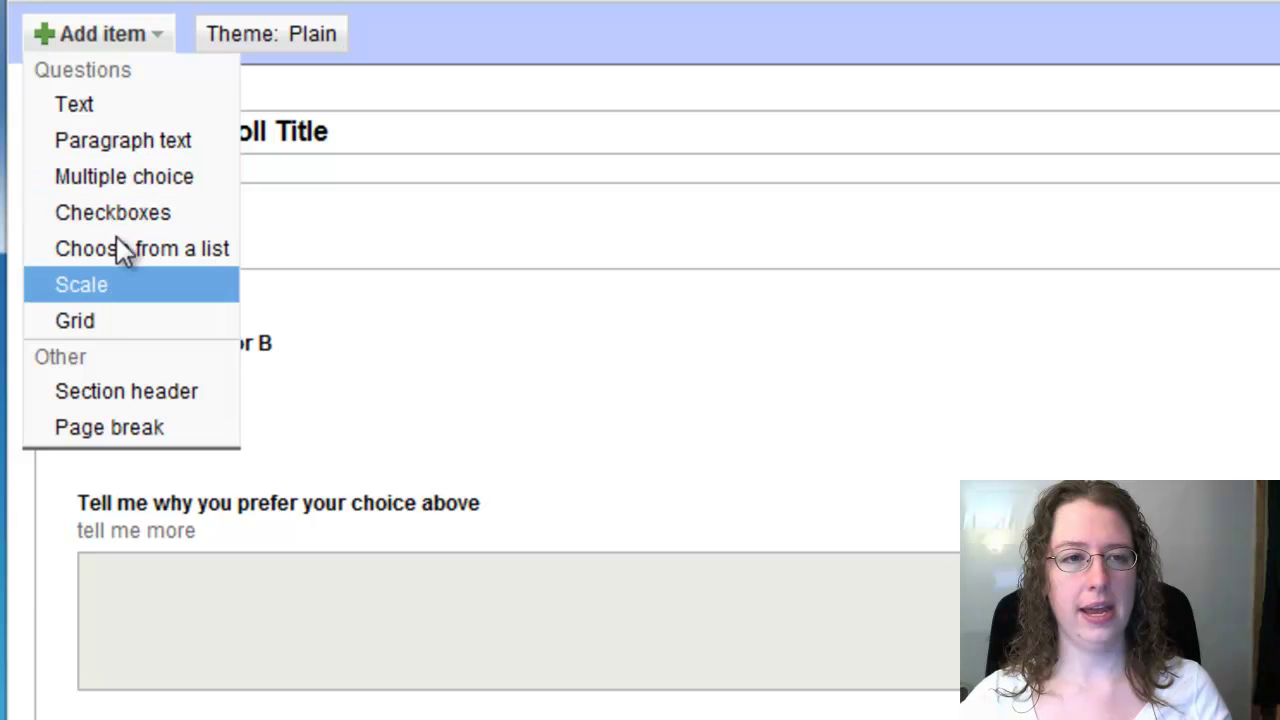
{"action": "left_click", "coordinate": [108, 175]}
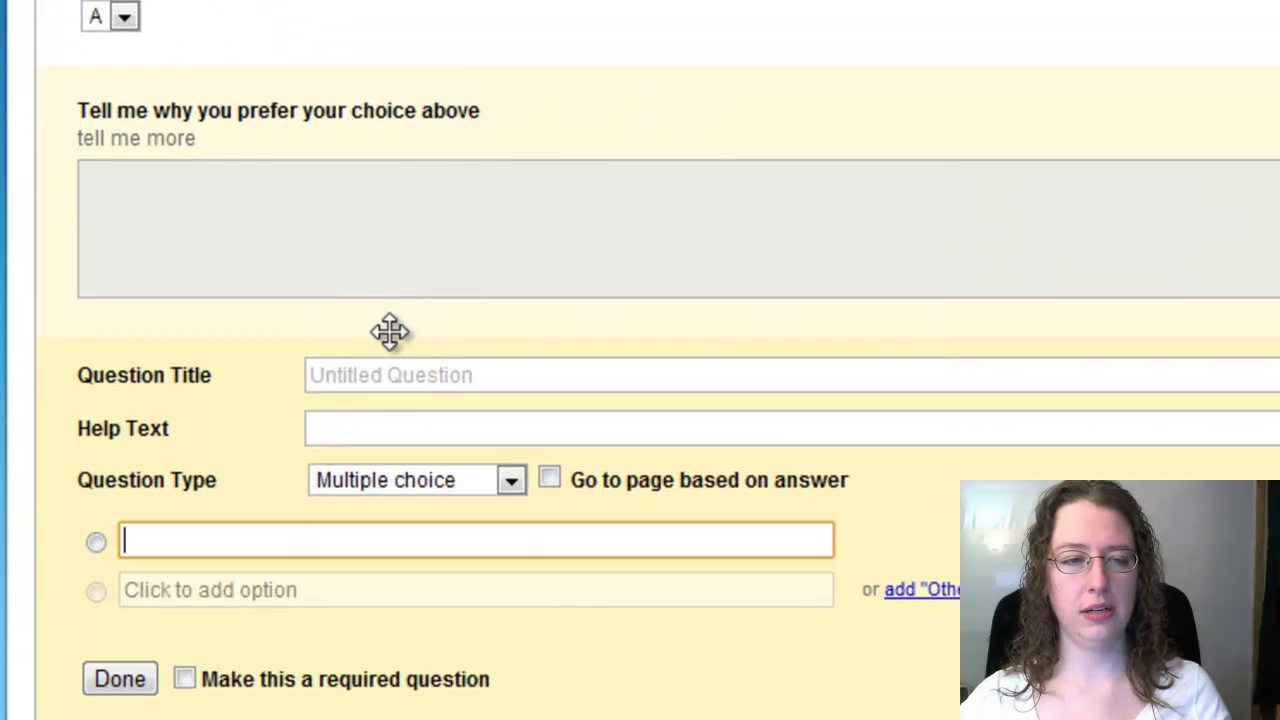
{"action": "left_click", "coordinate": [411, 368]}
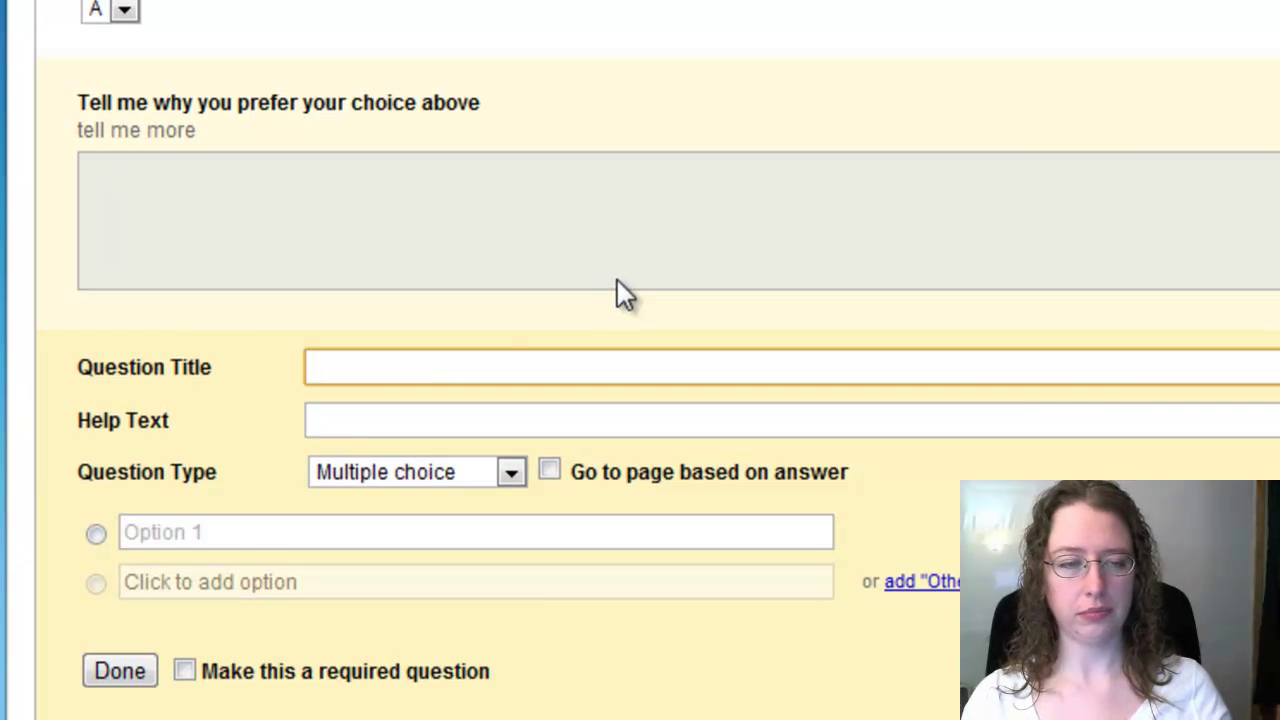
{"action": "type", "text": "Whi"}
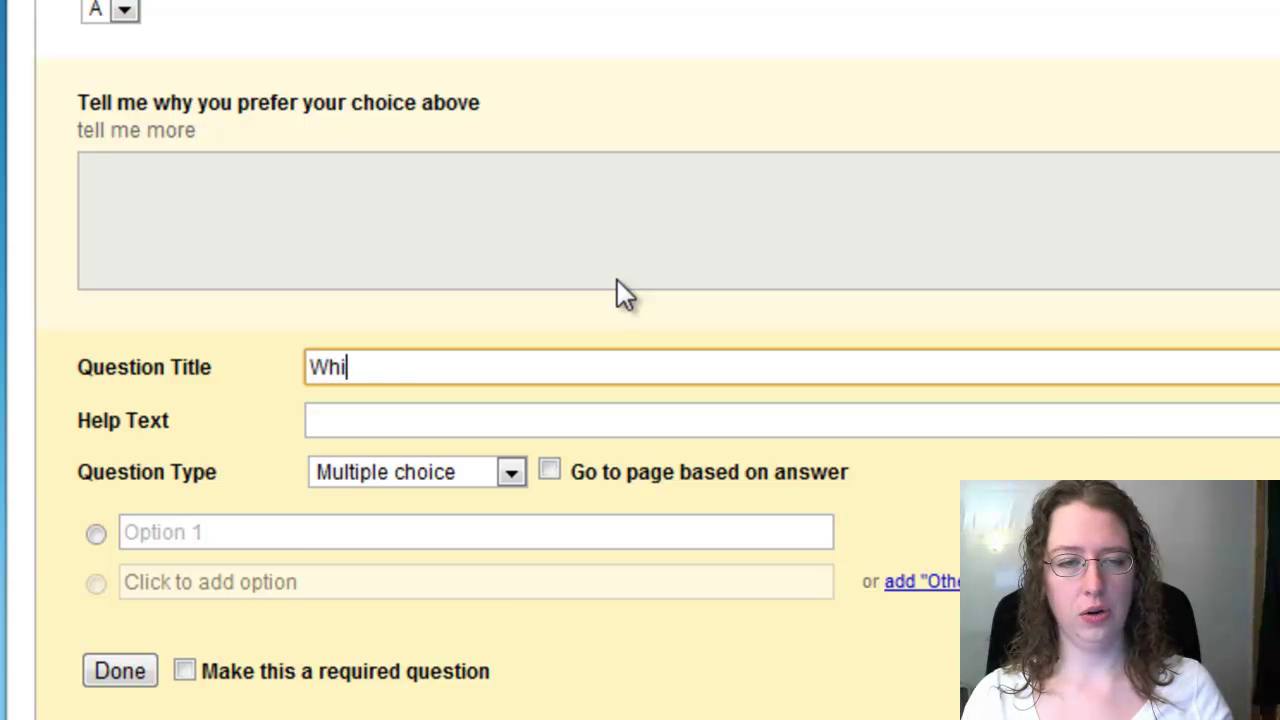
{"action": "type", "text": "ch is more corre"}
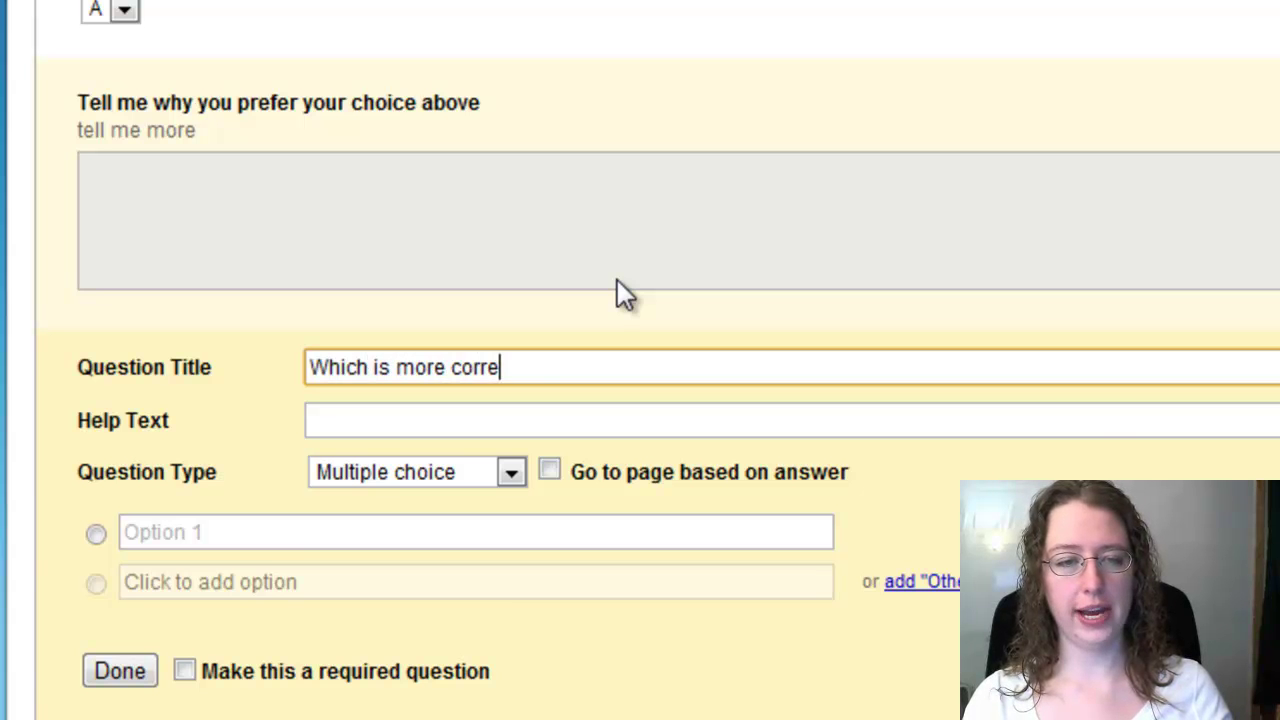
{"action": "type", "text": "ct C or D?"}
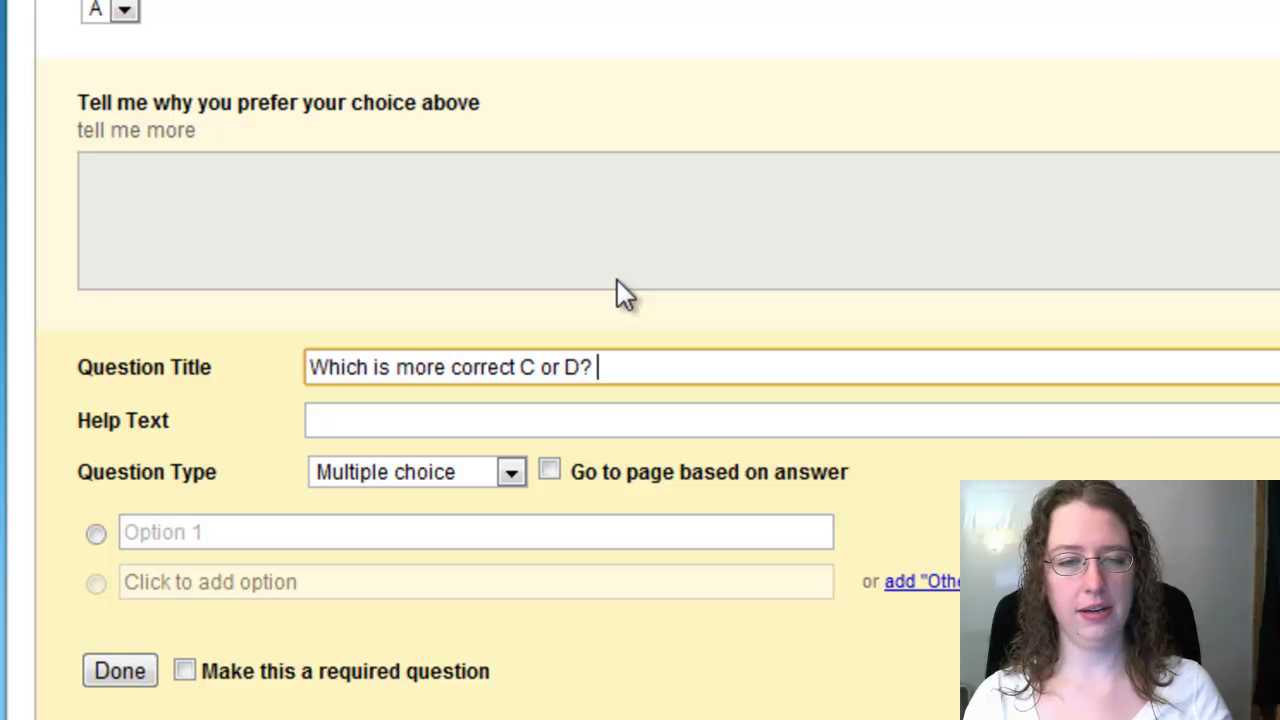
{"action": "left_click", "coordinate": [527, 421]}
{"action": "type", "text": "select C or D"}
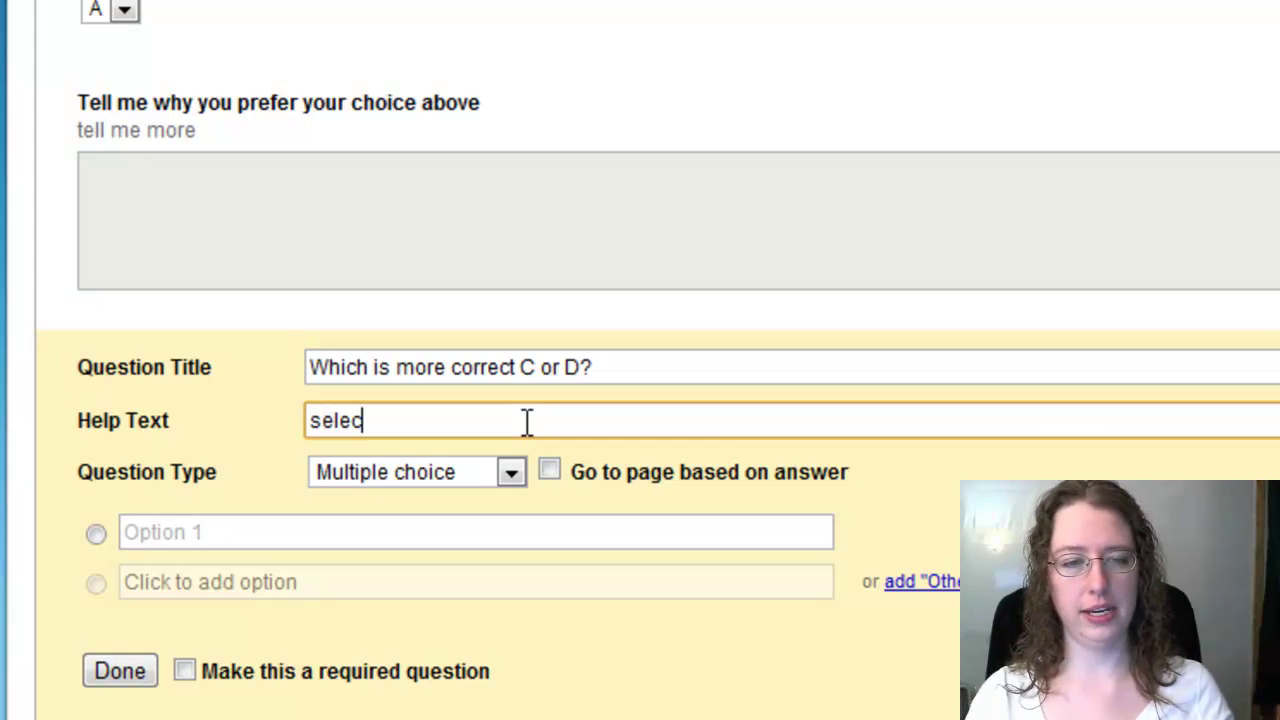
- Enter C and D as the answer options of the multiple choice question
{"action": "left_click", "coordinate": [452, 476]}
{"action": "left_click", "coordinate": [443, 480]}
{"action": "left_click", "coordinate": [403, 532]}
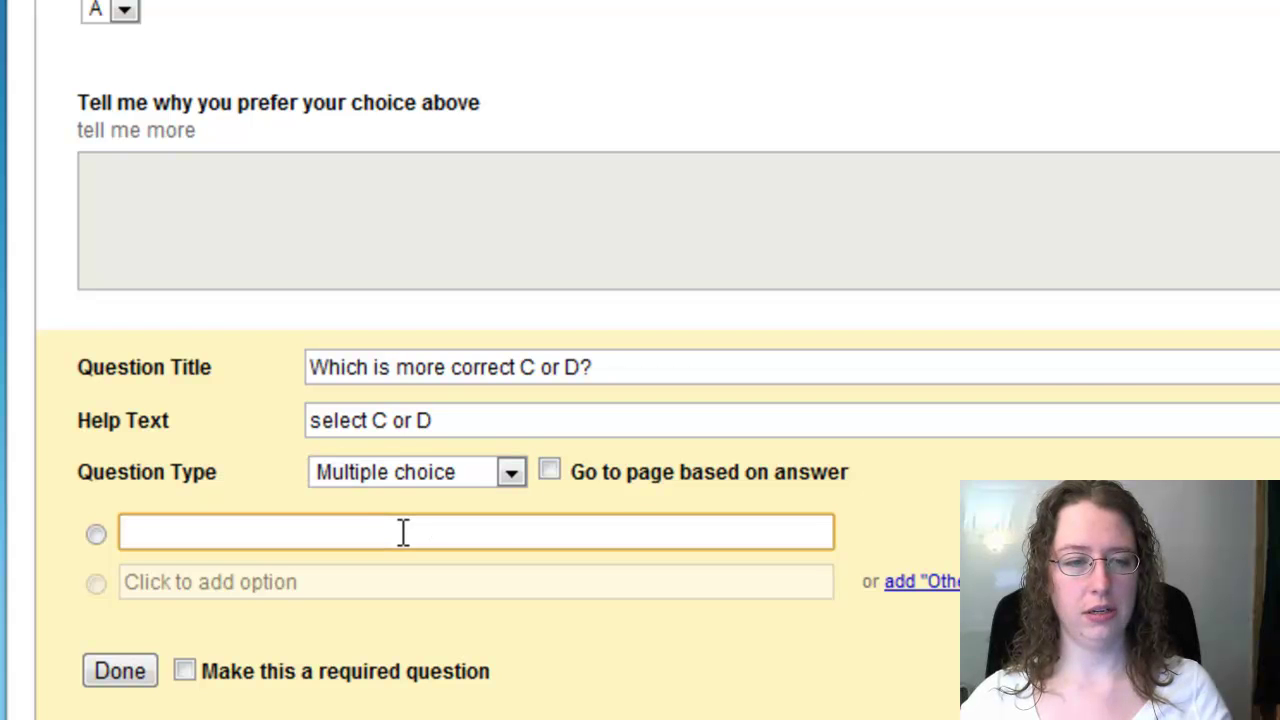
{"action": "type", "text": "C"}
{"action": "key", "text": "Return"}
{"action": "type", "text": "D"}
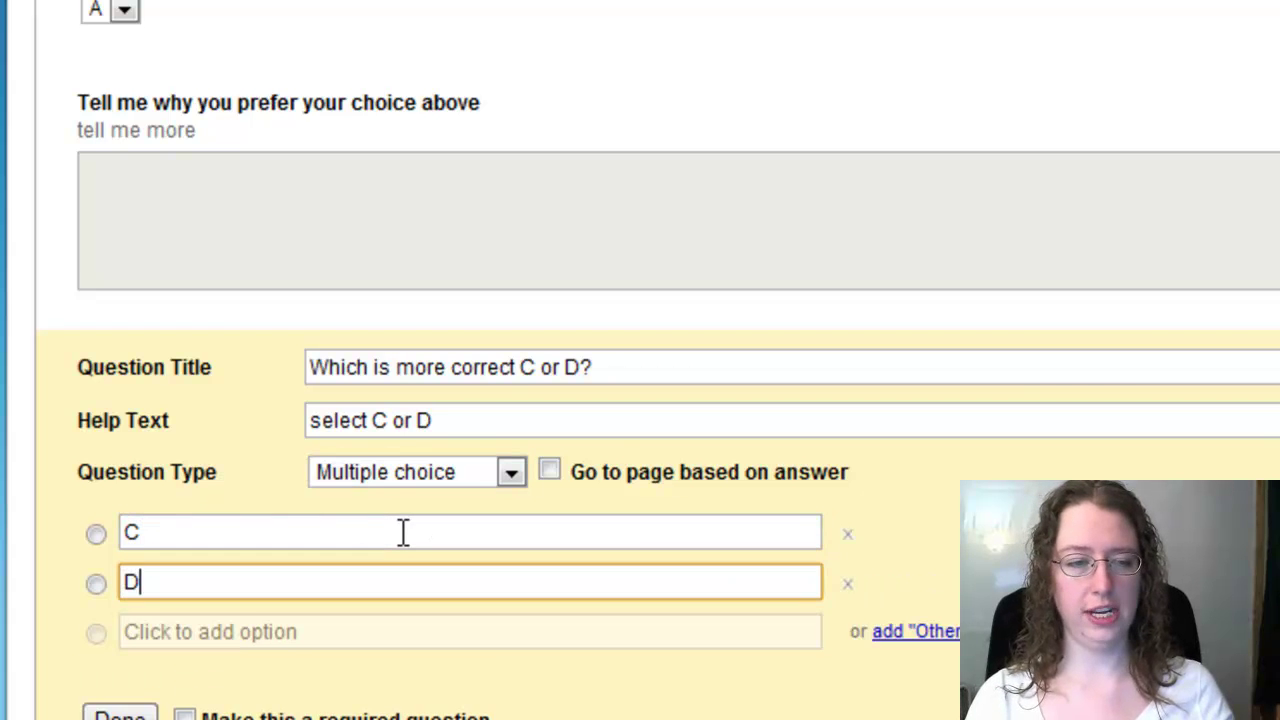
- Add an "Other" answer option to the multiple choice question and finish editing it
{"action": "scroll", "coordinate": [730, 114], "scroll_direction": "down", "scroll_amount": 1}
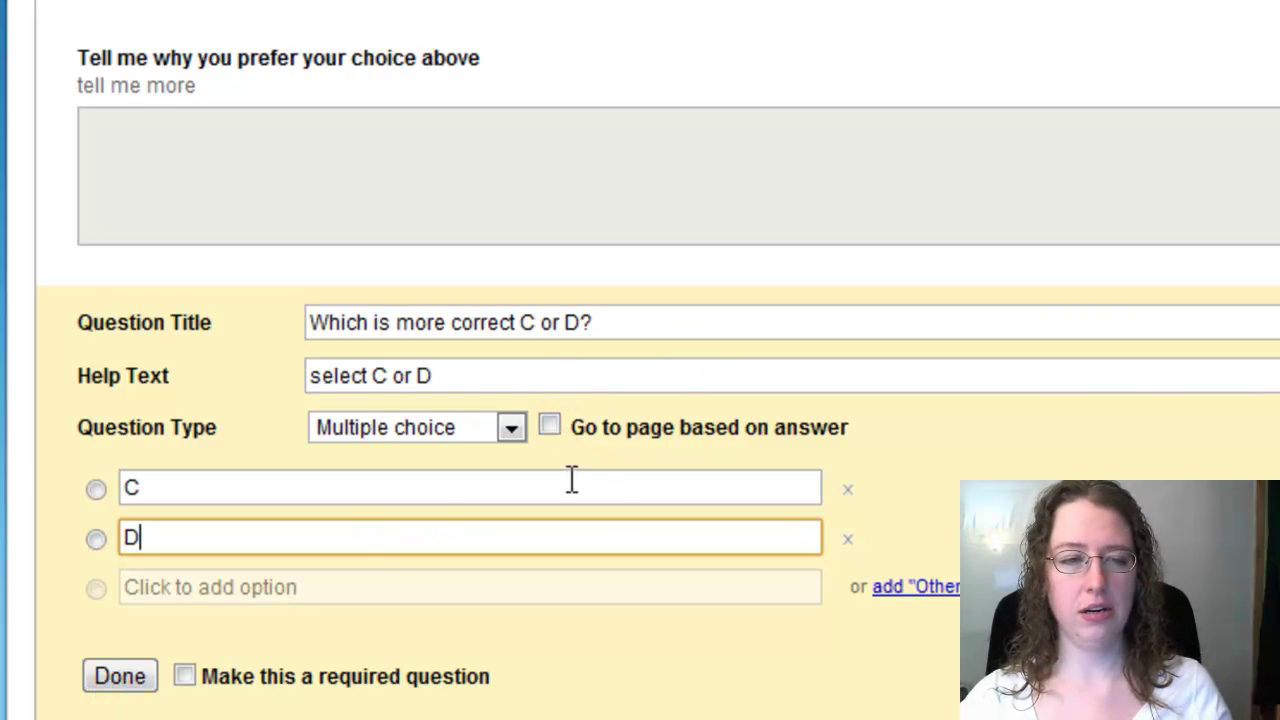
{"action": "left_click", "coordinate": [932, 590]}
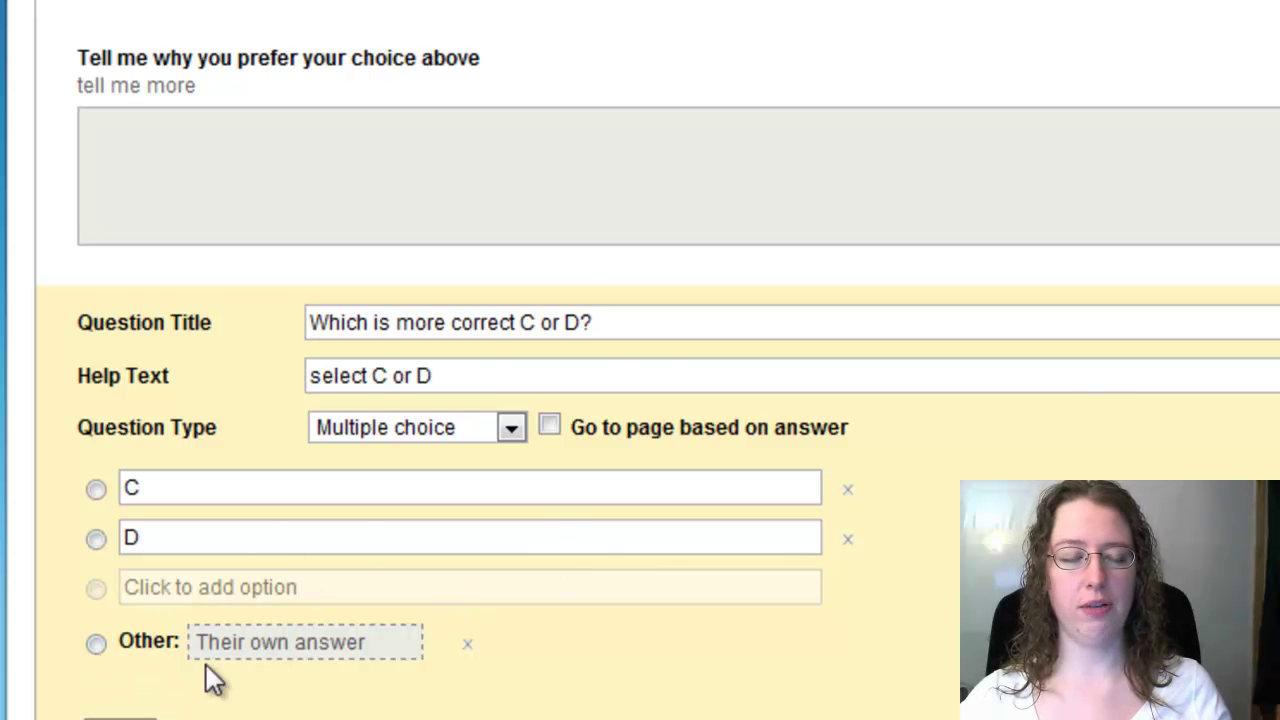
{"action": "scroll", "coordinate": [200, 668], "scroll_direction": "down", "scroll_amount": 1}
{"action": "left_click", "coordinate": [120, 683]}
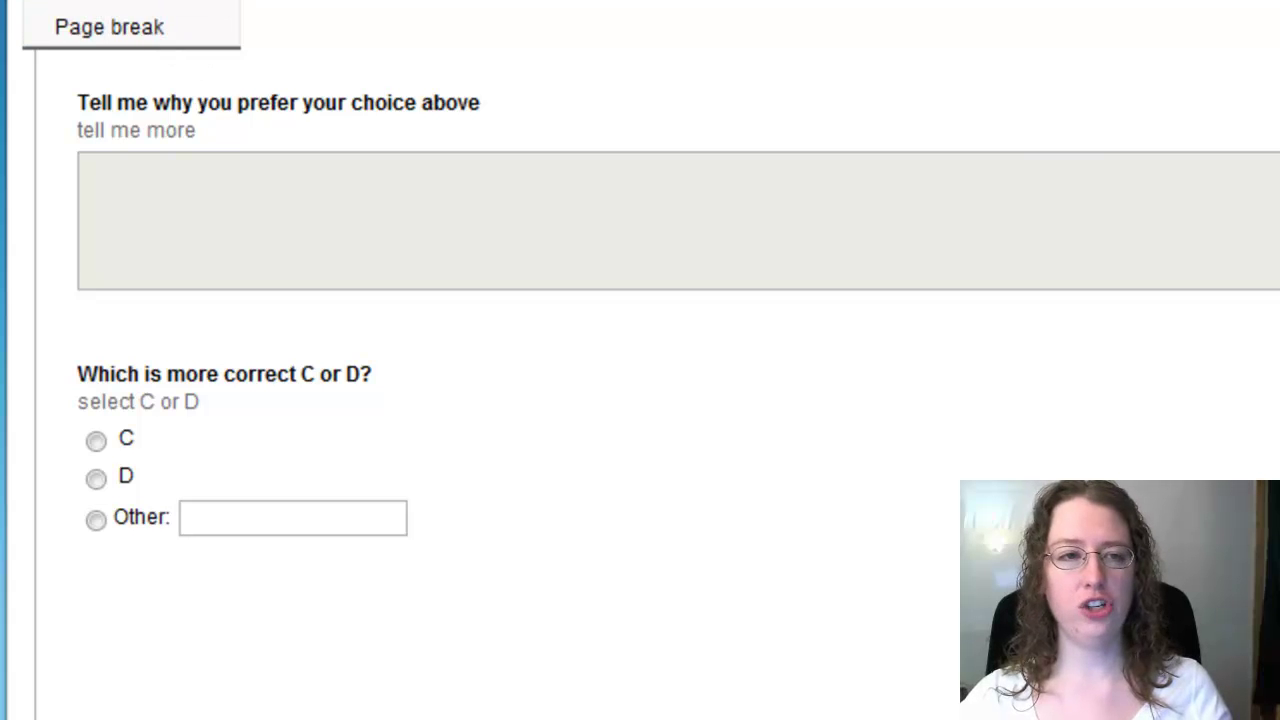
- Add a checkboxes question titled "Select which ones you love!" with the help text "select all that apply"
{"action": "left_click", "coordinate": [110, 2]}
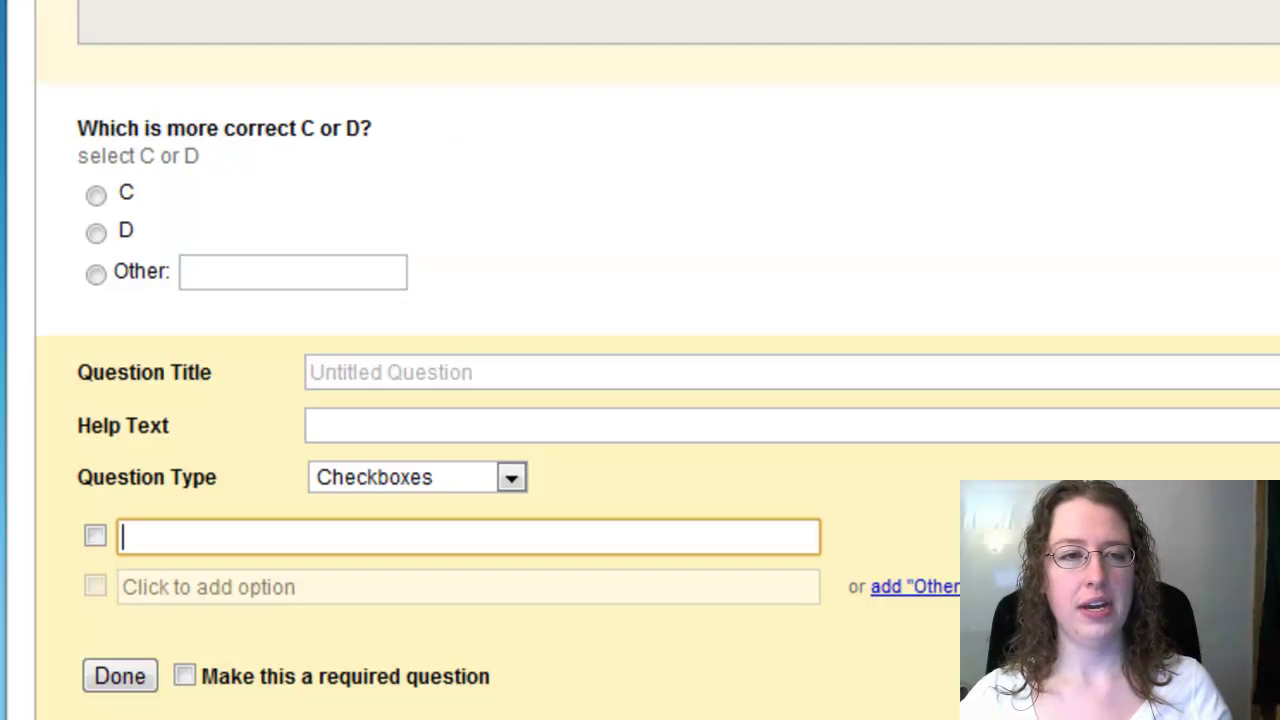
{"action": "left_click", "coordinate": [532, 372]}
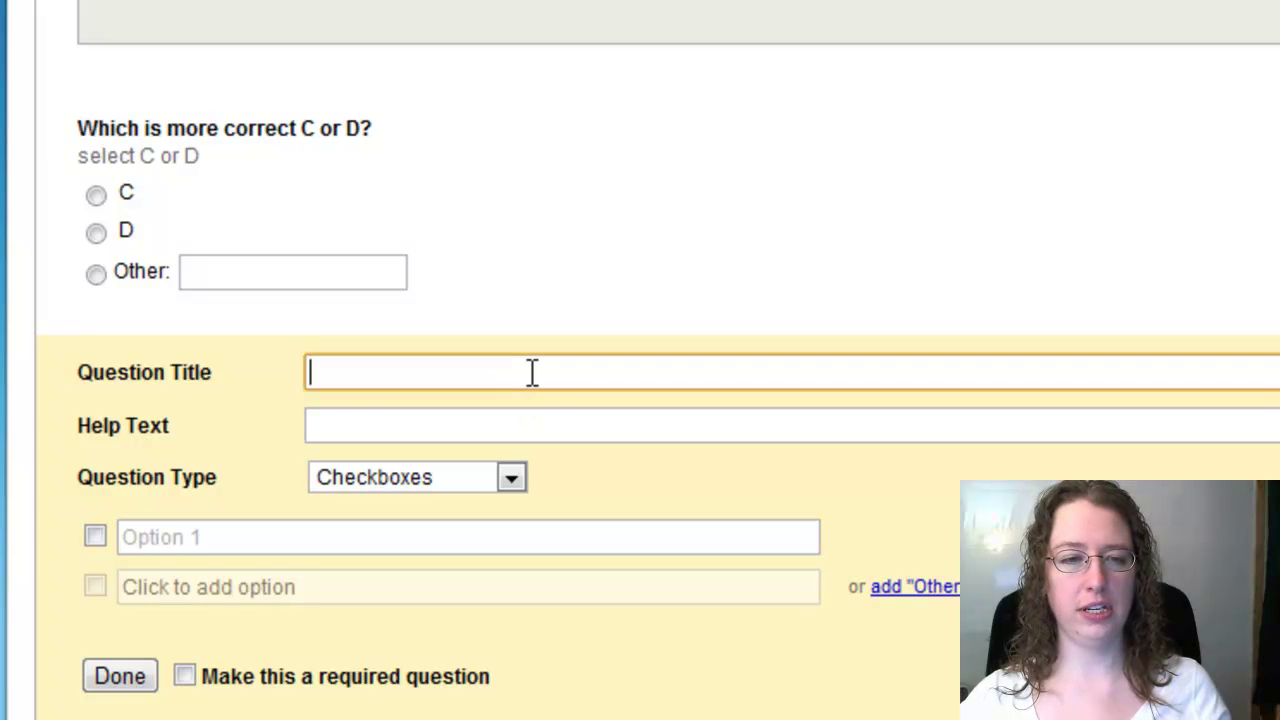
{"action": "type", "text": "Select which ones you love!"}
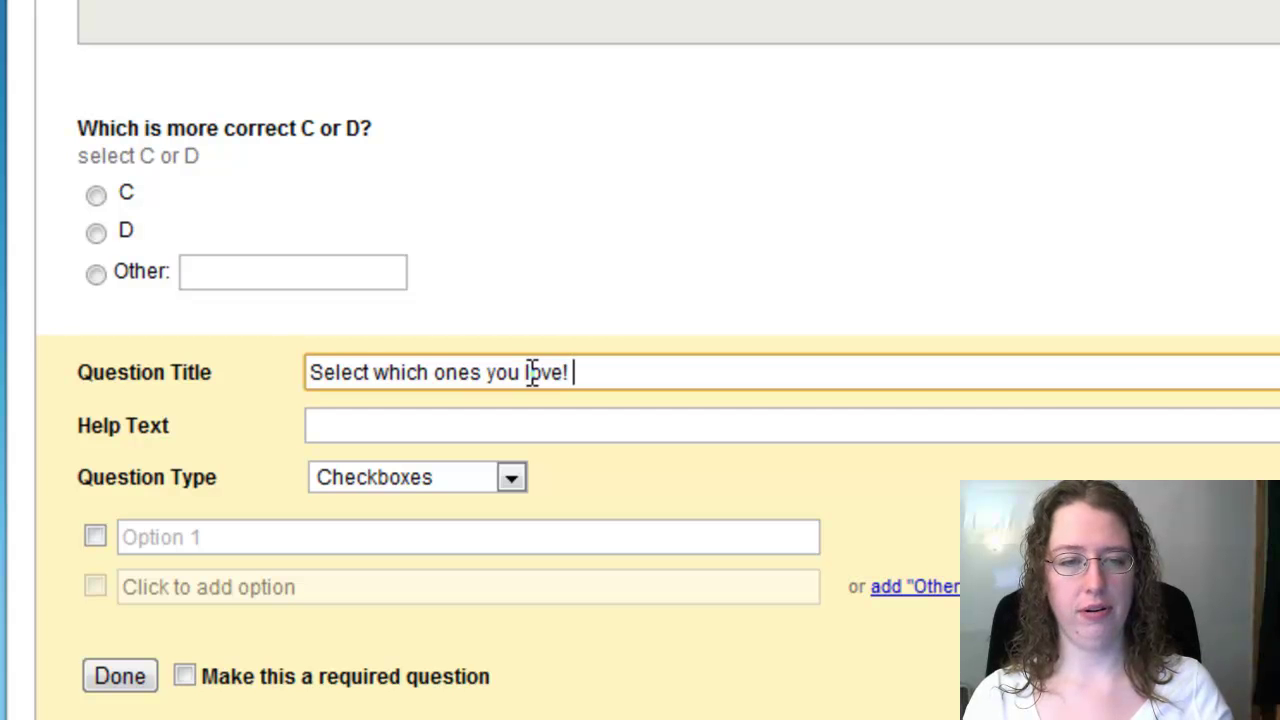
{"action": "key", "text": "Tab"}
{"action": "type", "text": "sele"}
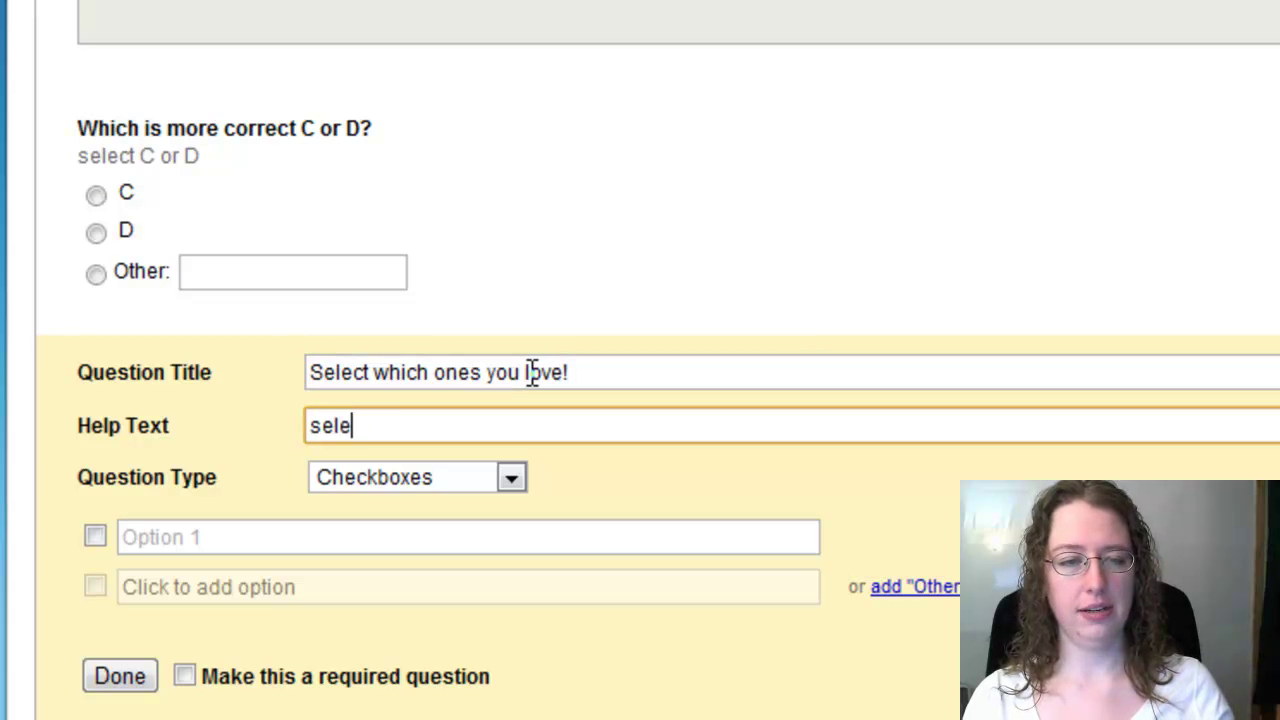
{"action": "type", "text": "ct all that apply"}
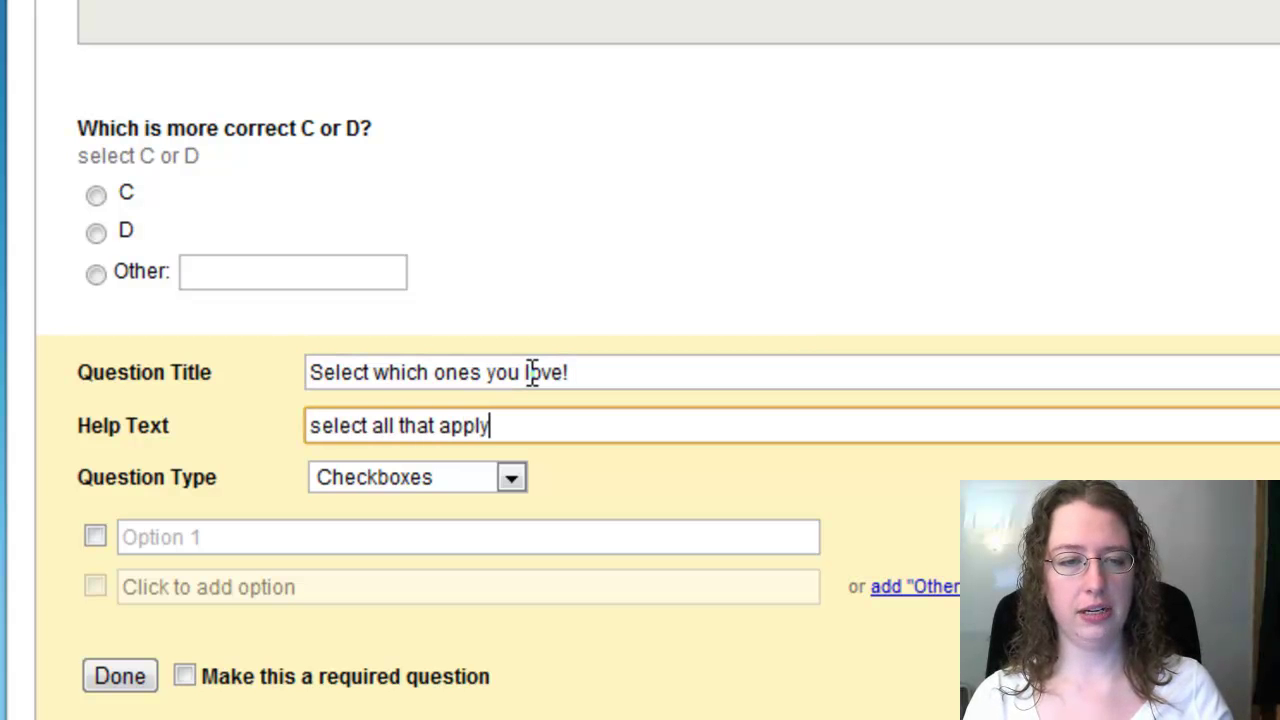
- Enter a, b, c, d and e as the checkbox options and finish editing the question
{"action": "left_click", "coordinate": [477, 553]}
{"action": "type", "text": "a"}
{"action": "key", "text": "Return"}
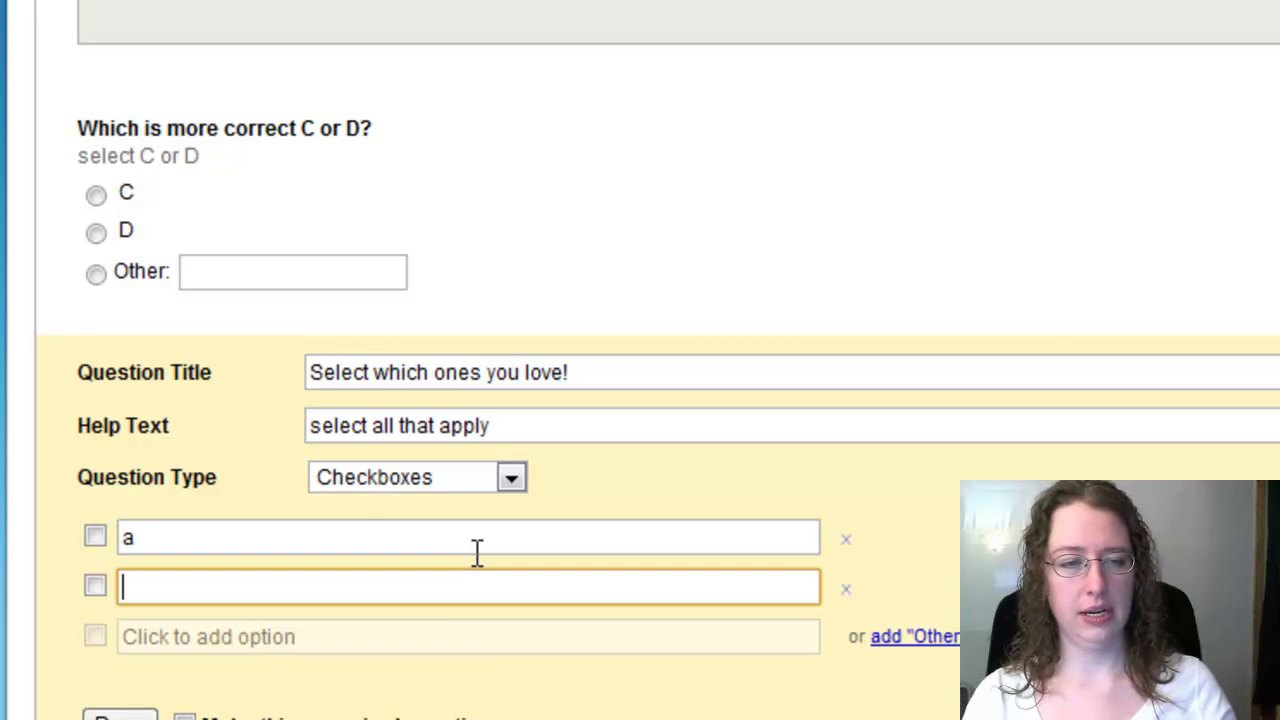
{"action": "type", "text": "b"}
{"action": "key", "text": "Return"}
{"action": "type", "text": "c"}
{"action": "key", "text": "Return"}
{"action": "type", "text": "d"}
{"action": "key", "text": "Return"}
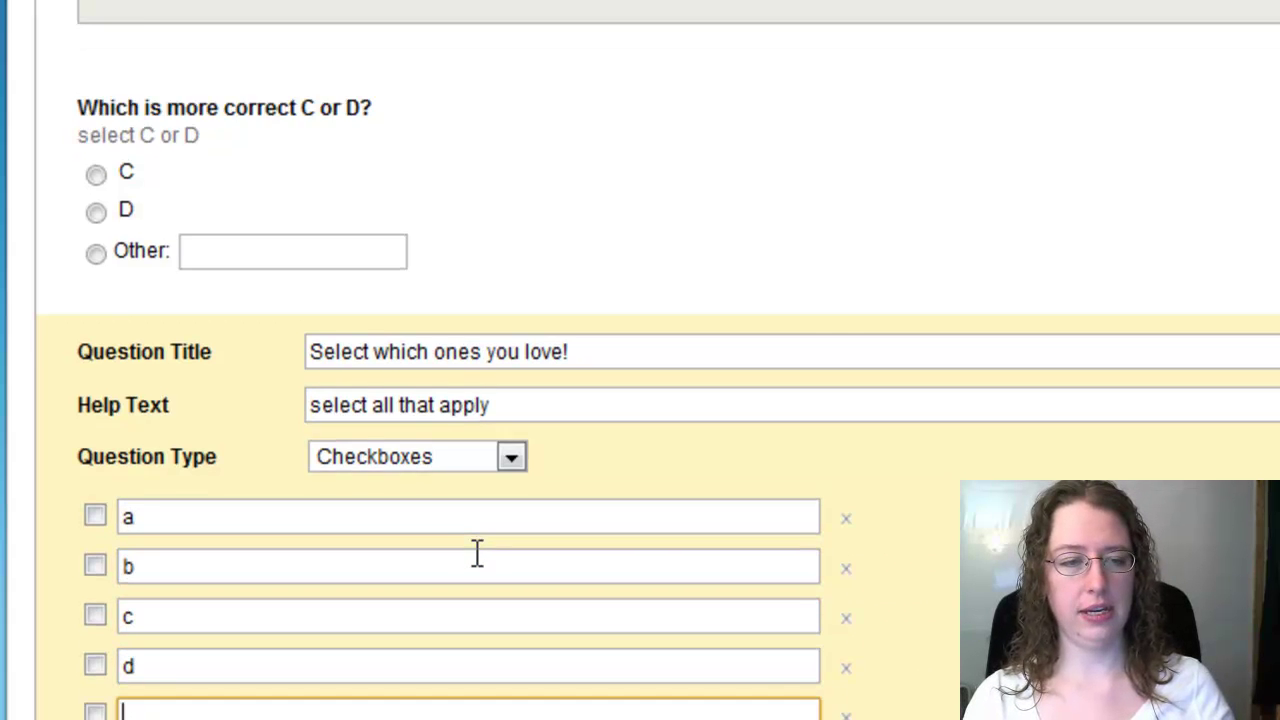
{"action": "type", "text": "e"}
{"action": "key", "text": "Return"}
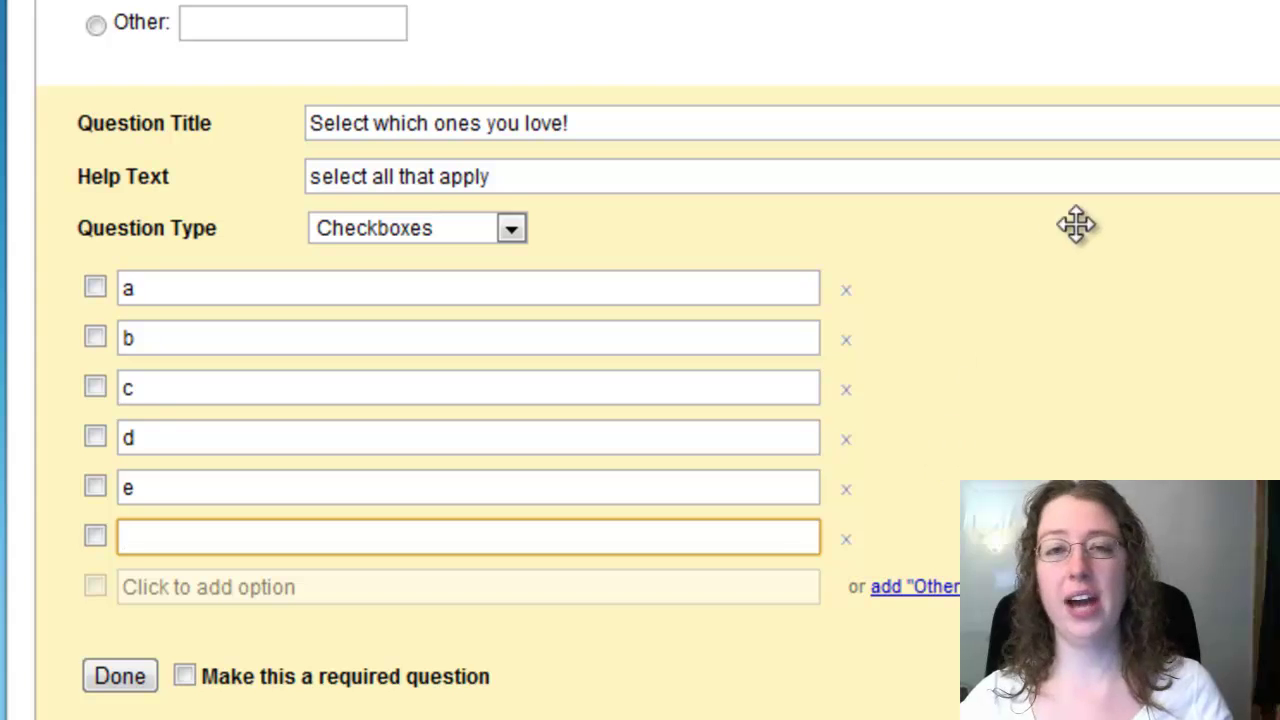
{"action": "left_click", "coordinate": [122, 678]}
- Examine the form's emailing dialog and the options for seeing responses and taking more actions, without sending anything
{"action": "scroll", "coordinate": [640, 360], "scroll_direction": "up", "scroll_amount": 2}
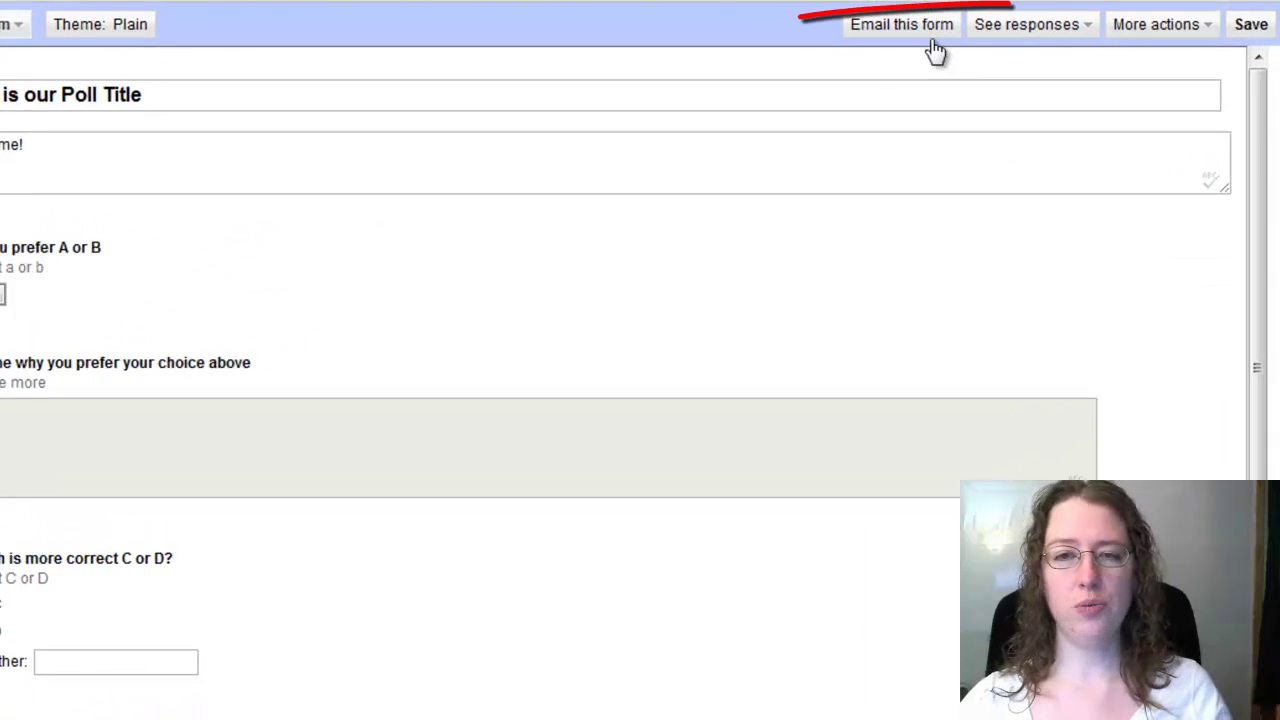
{"action": "left_click", "coordinate": [868, 35]}
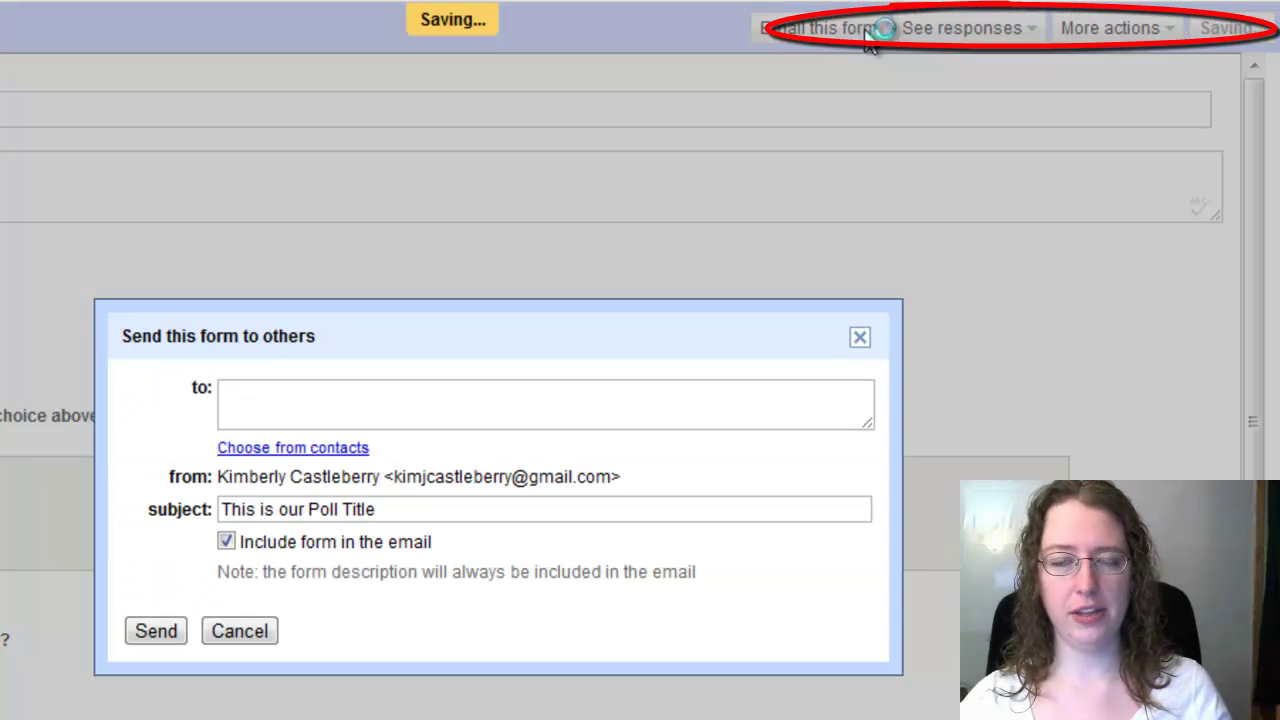
{"action": "left_click", "coordinate": [288, 398]}
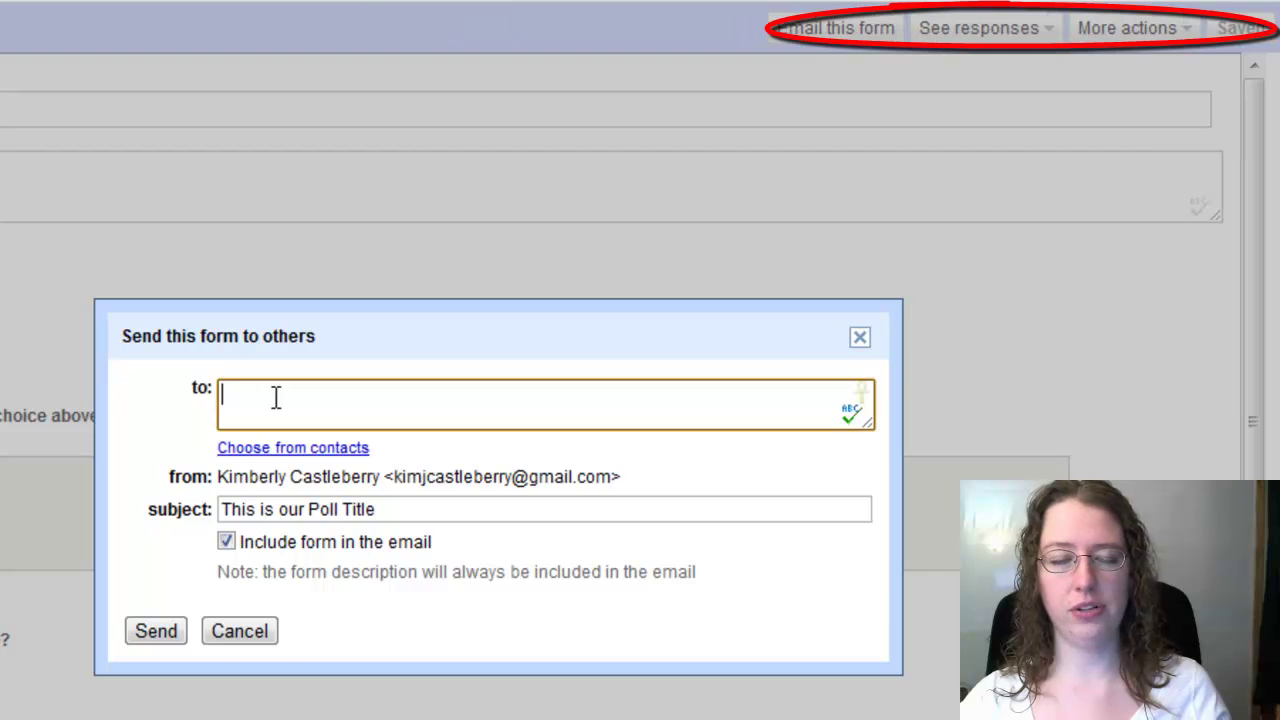
{"action": "left_click", "coordinate": [860, 338]}
{"action": "left_click", "coordinate": [1050, 38]}
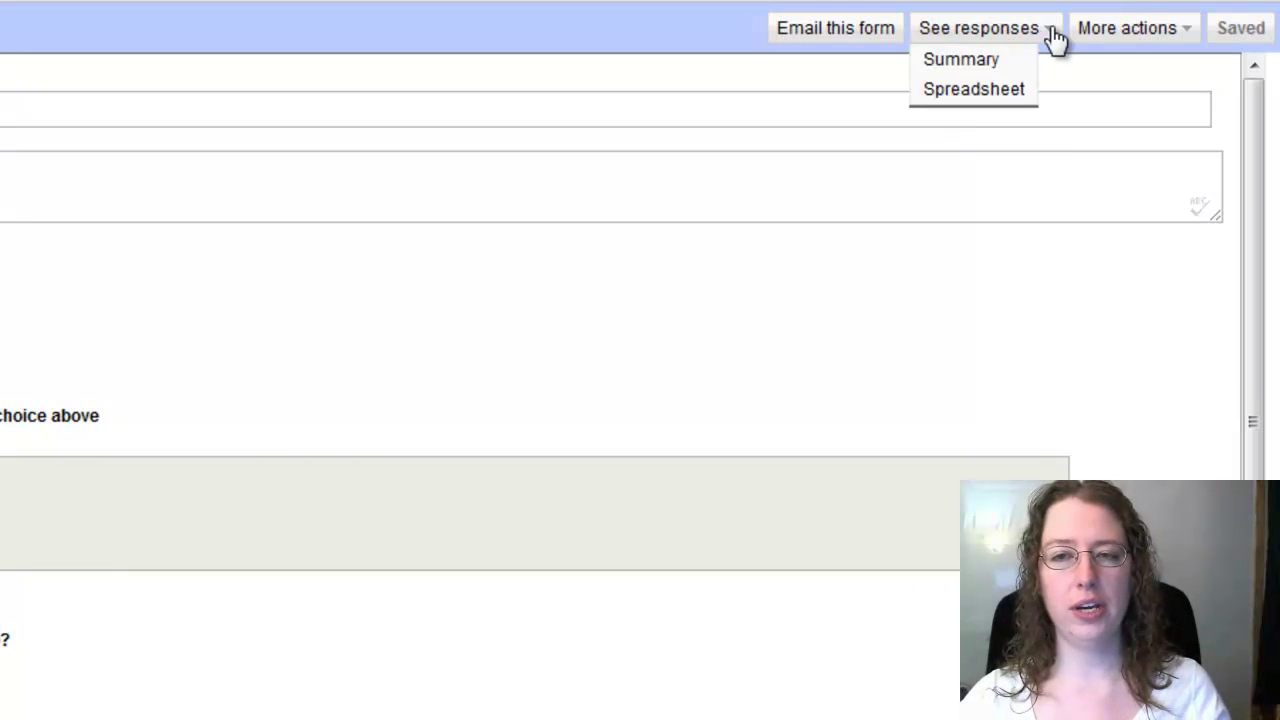
{"action": "left_click", "coordinate": [1190, 32]}
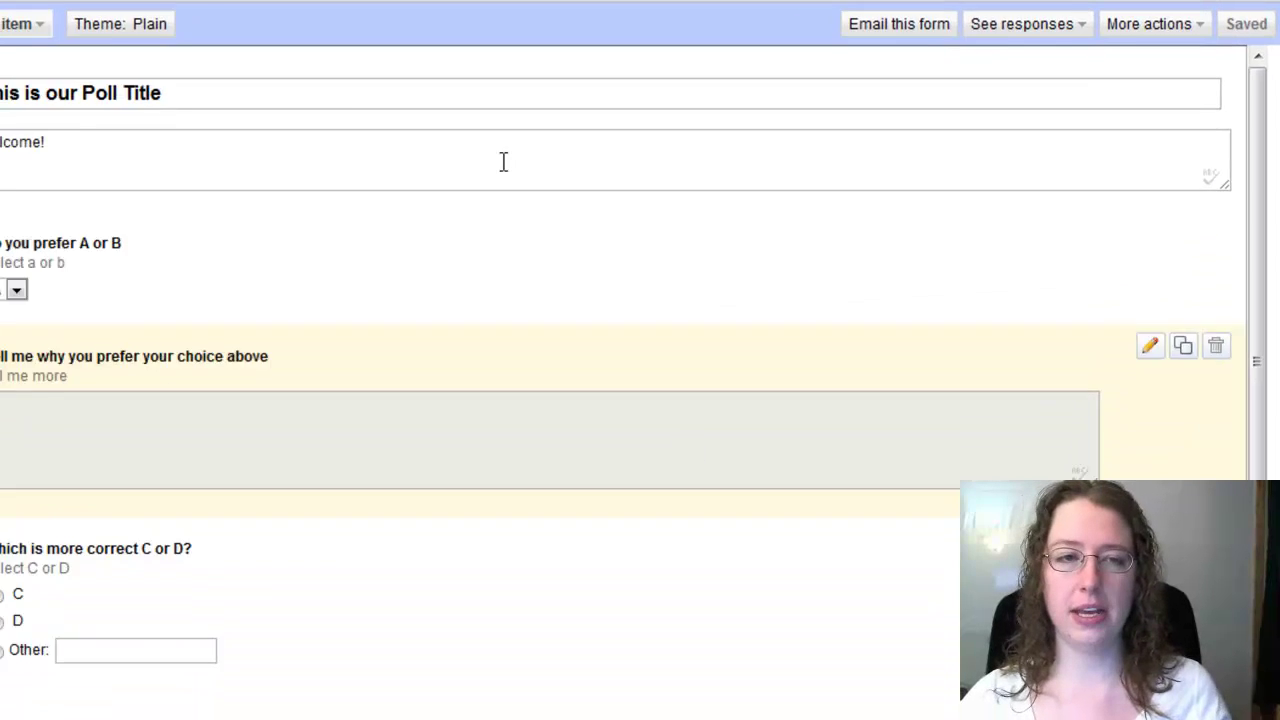
- Open the form's theme gallery and browse through its pages of available themes
{"action": "left_click", "coordinate": [180, 25]}
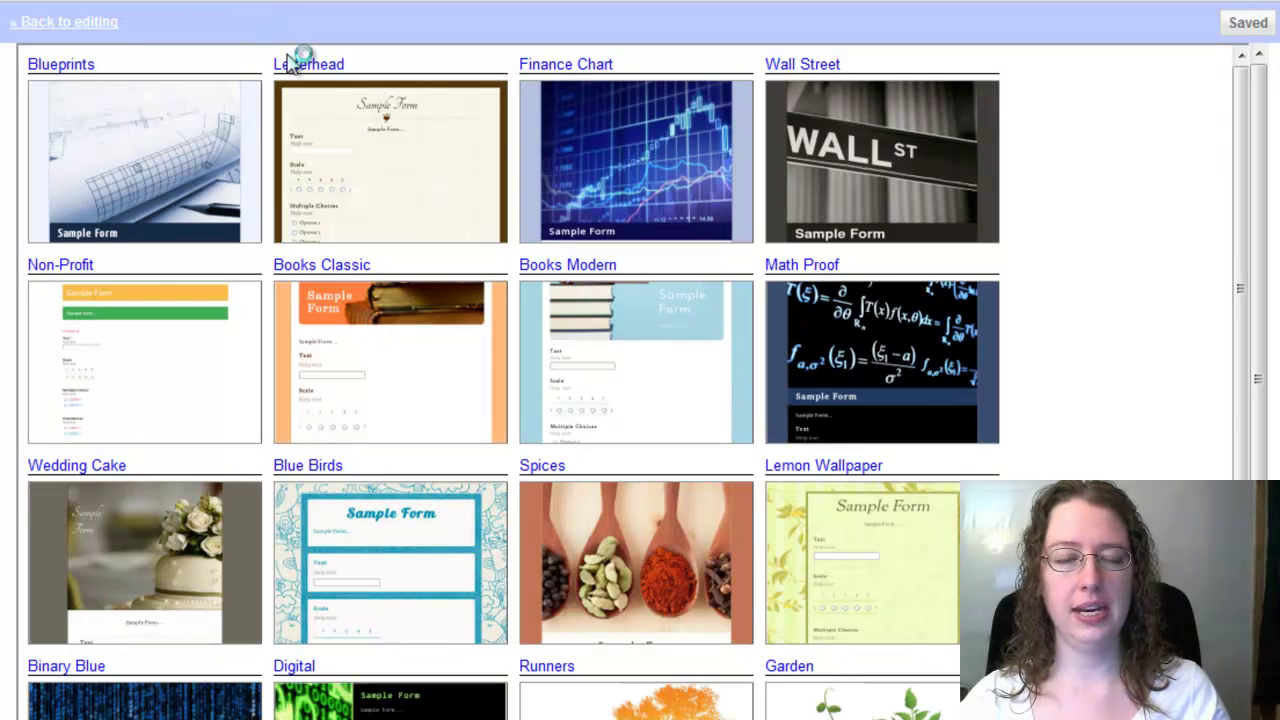
{"action": "left_click_drag", "start_coordinate": [1248, 118], "coordinate": [1270, 400]}
{"action": "left_click", "coordinate": [665, 527]}
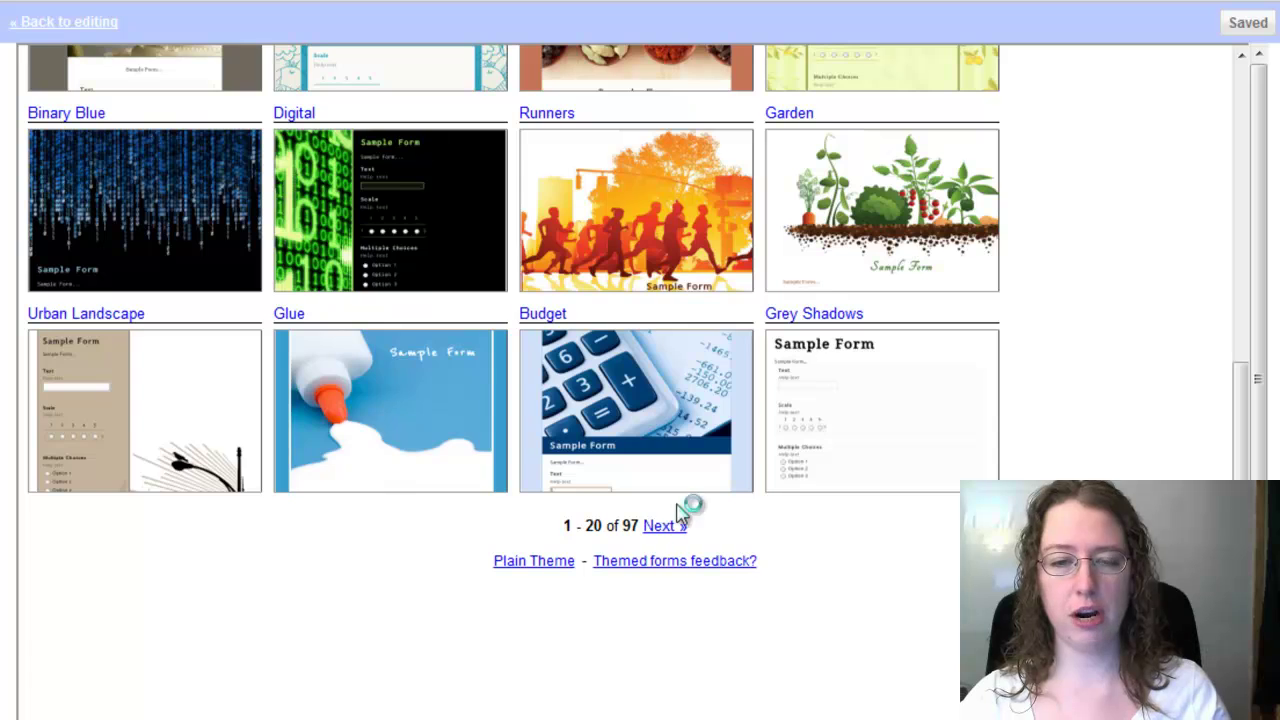
{"action": "left_click_drag", "start_coordinate": [1246, 149], "coordinate": [1203, 429]}
{"action": "left_click", "coordinate": [701, 630]}
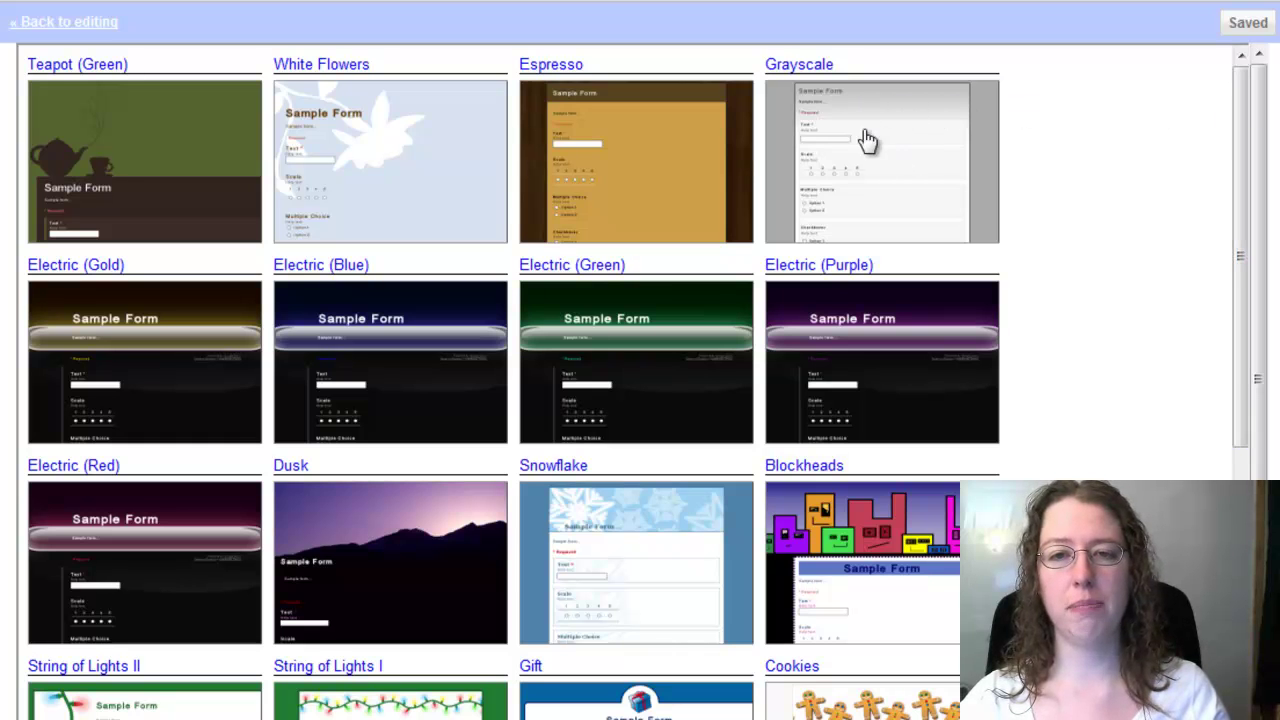
{"action": "scroll", "coordinate": [857, 134], "scroll_direction": "down", "scroll_amount": 3}
{"action": "scroll", "coordinate": [875, 218], "scroll_direction": "down", "scroll_amount": 1}
{"action": "scroll", "coordinate": [872, 220], "scroll_direction": "up", "scroll_amount": 2}
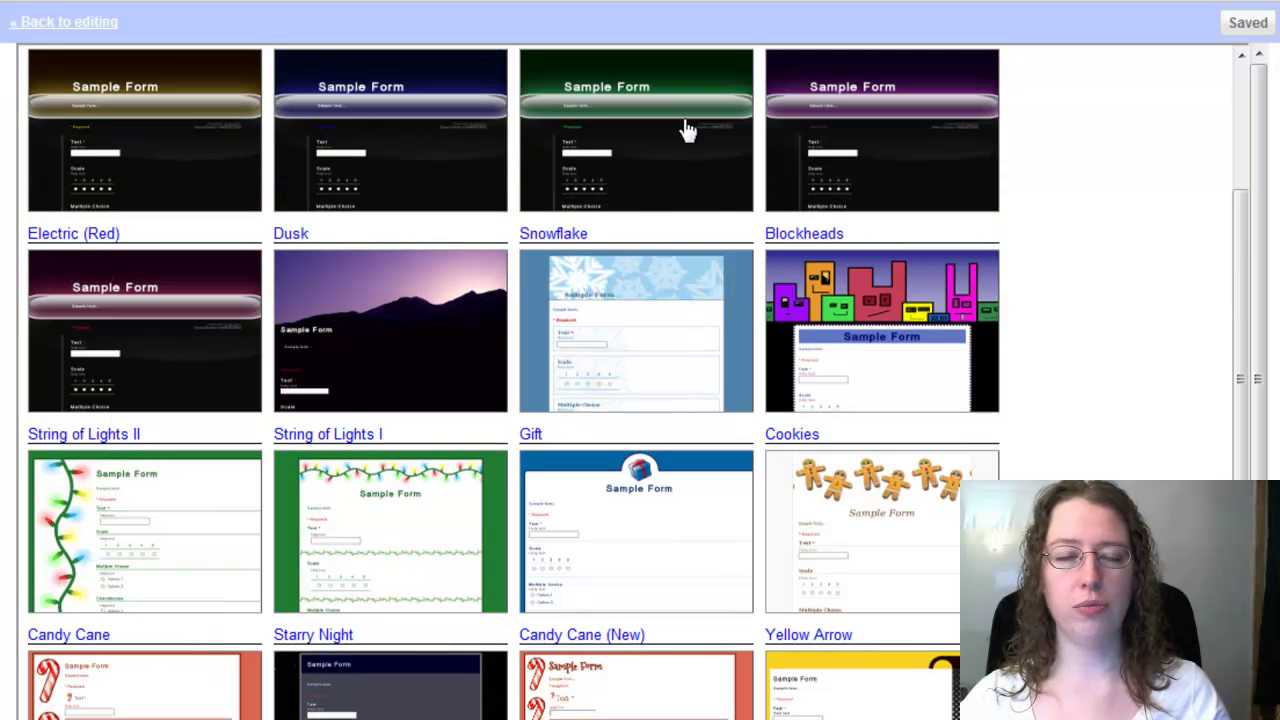
{"action": "scroll", "coordinate": [583, 115], "scroll_direction": "down", "scroll_amount": 1}
{"action": "scroll", "coordinate": [600, 143], "scroll_direction": "down", "scroll_amount": 2}
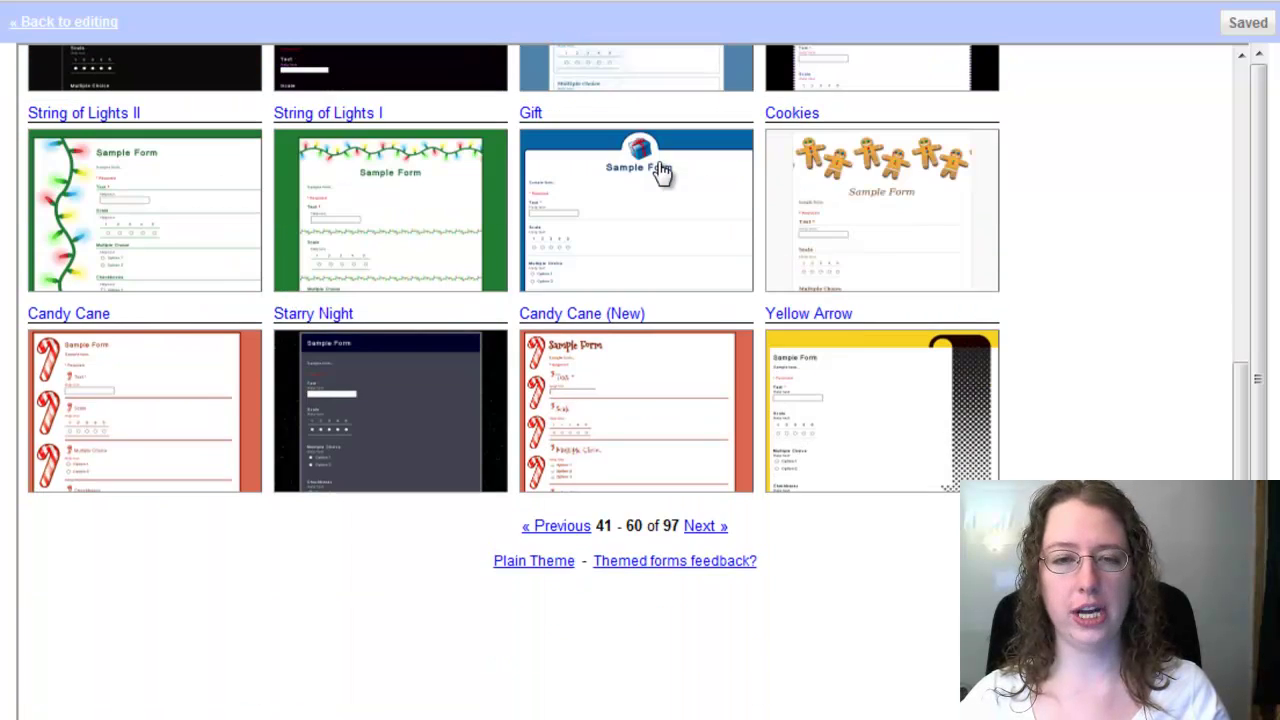
{"action": "left_click", "coordinate": [712, 527]}
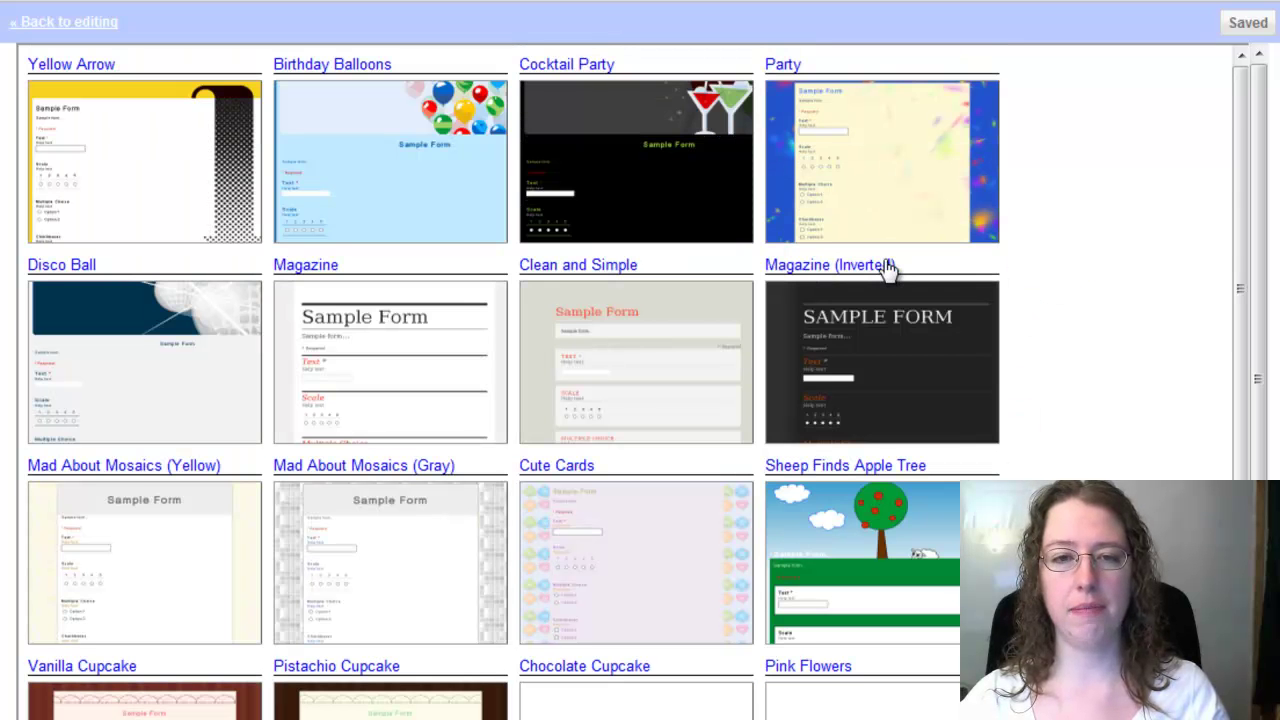
{"action": "scroll", "coordinate": [457, 214], "scroll_direction": "down", "scroll_amount": 5}
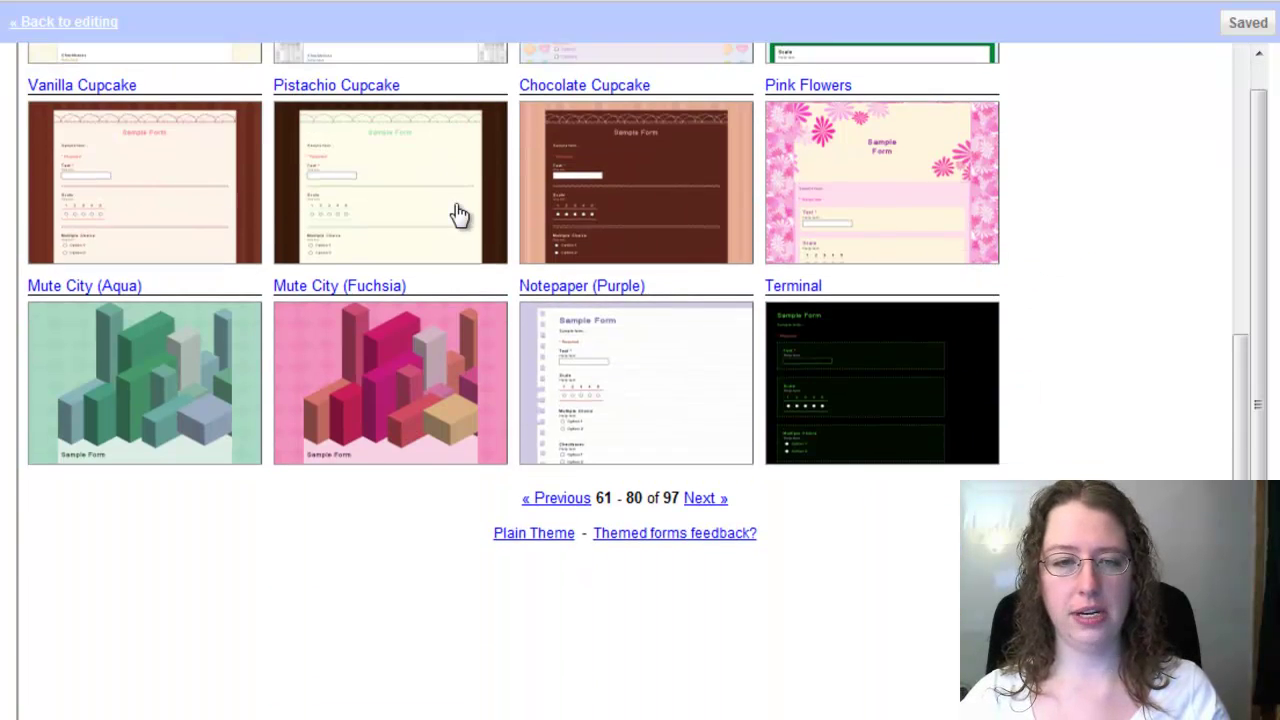
- Apply the Spiral Shells theme from the last page of the theme gallery to the form
{"action": "left_click", "coordinate": [712, 498]}
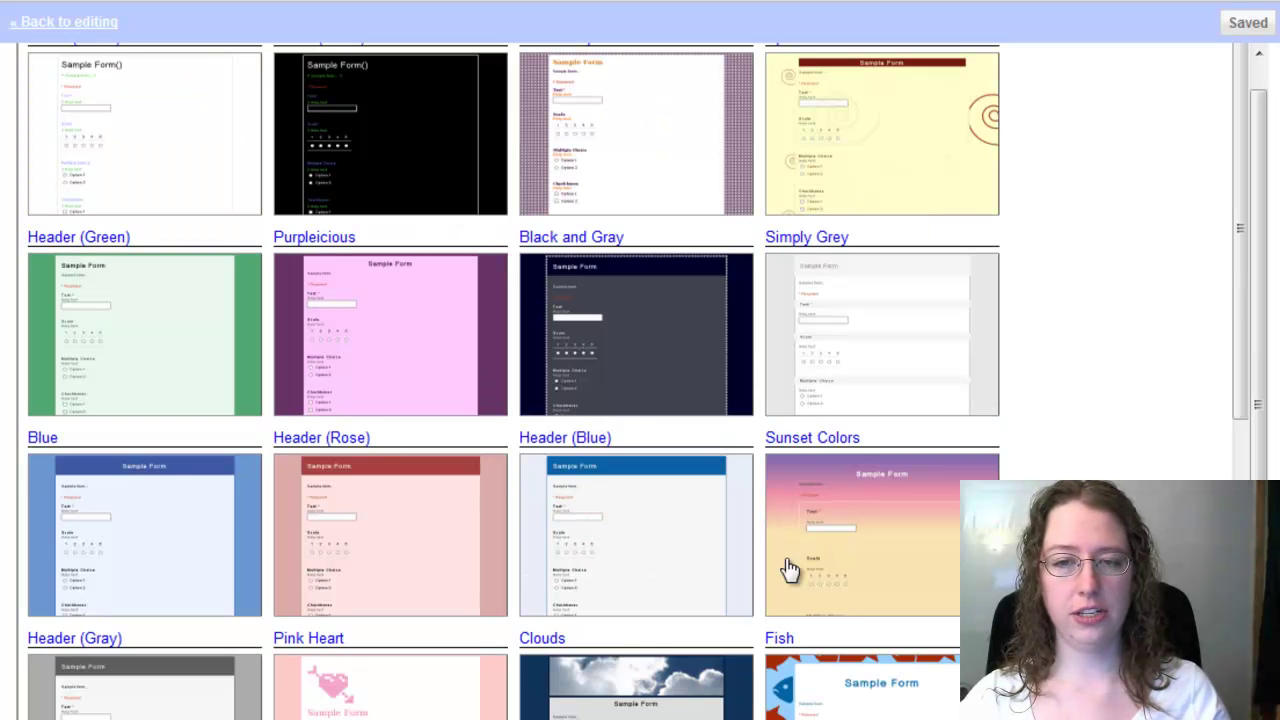
{"action": "scroll", "coordinate": [848, 404], "scroll_direction": "down", "scroll_amount": 5}
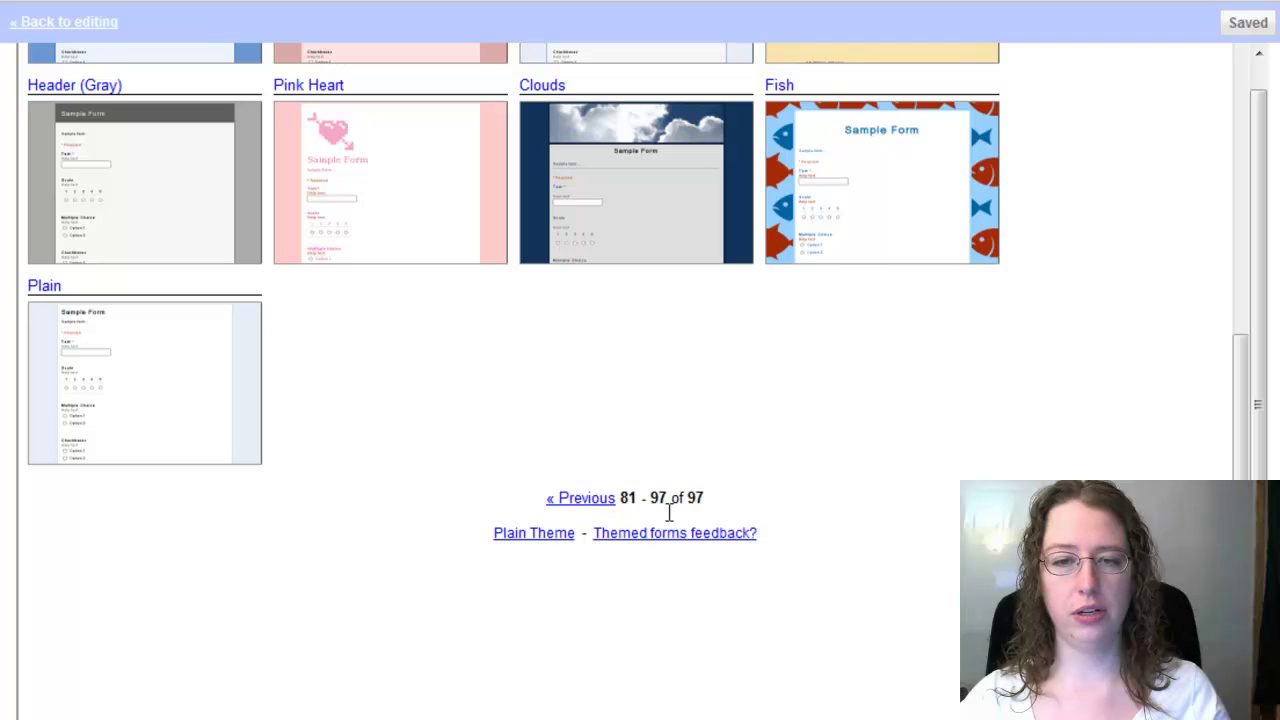
{"action": "scroll", "coordinate": [908, 217], "scroll_direction": "up", "scroll_amount": 3}
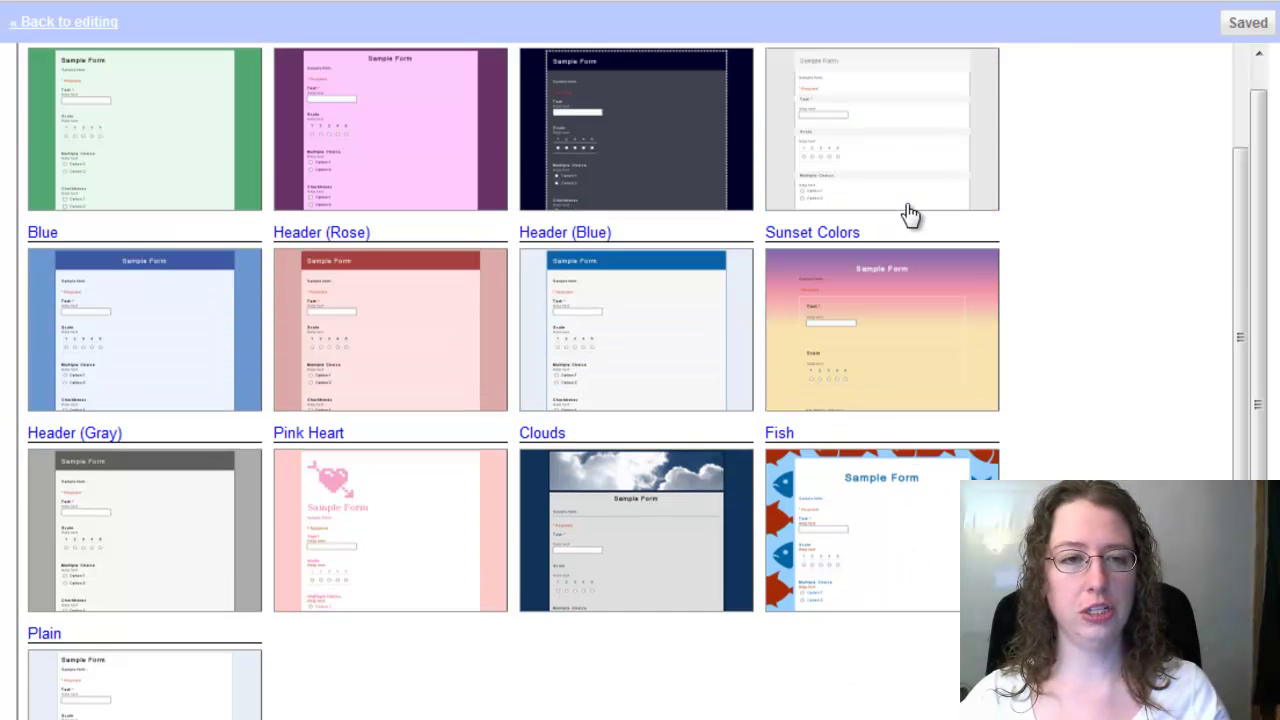
{"action": "scroll", "coordinate": [910, 215], "scroll_direction": "up", "scroll_amount": 2}
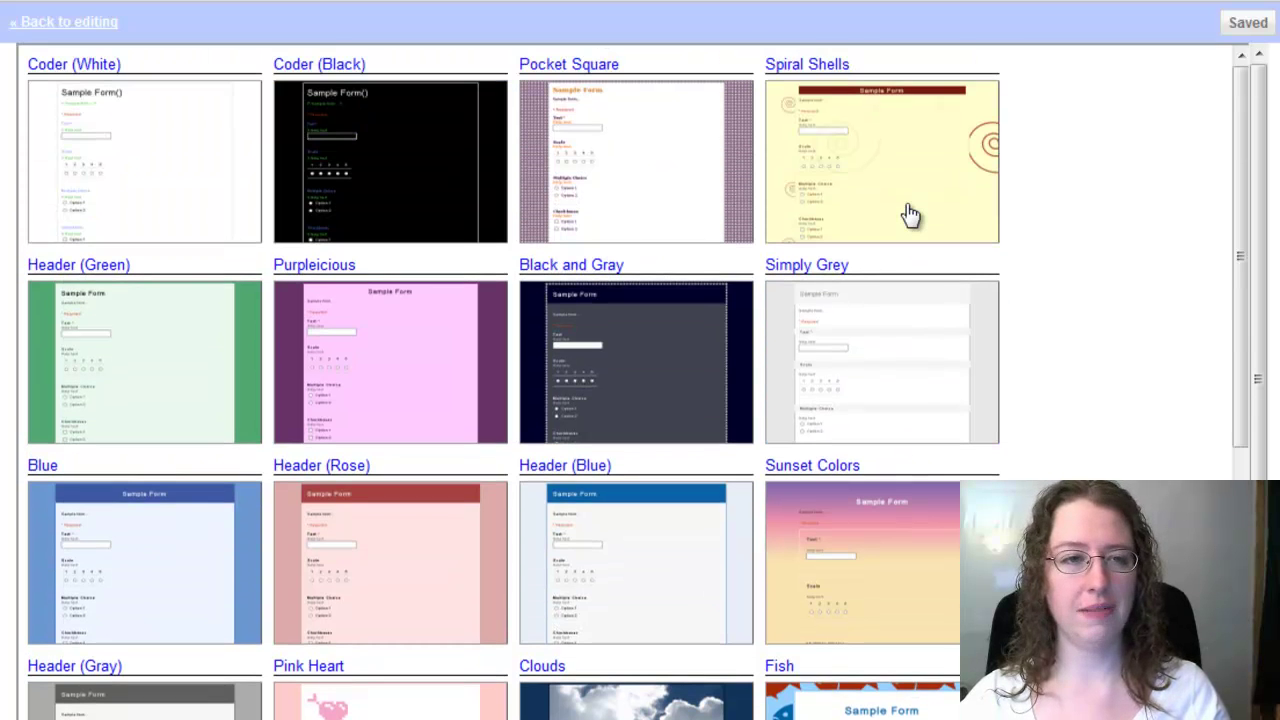
{"action": "left_click", "coordinate": [912, 137]}
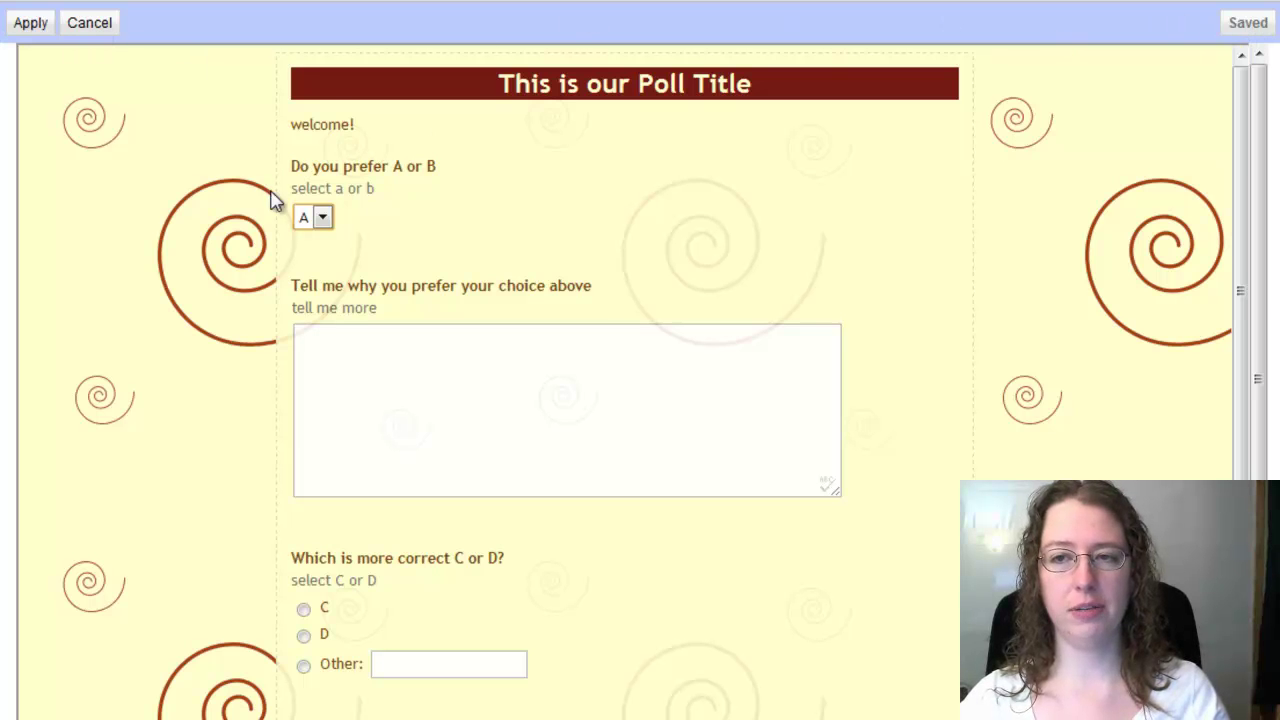
{"action": "left_click", "coordinate": [29, 26]}
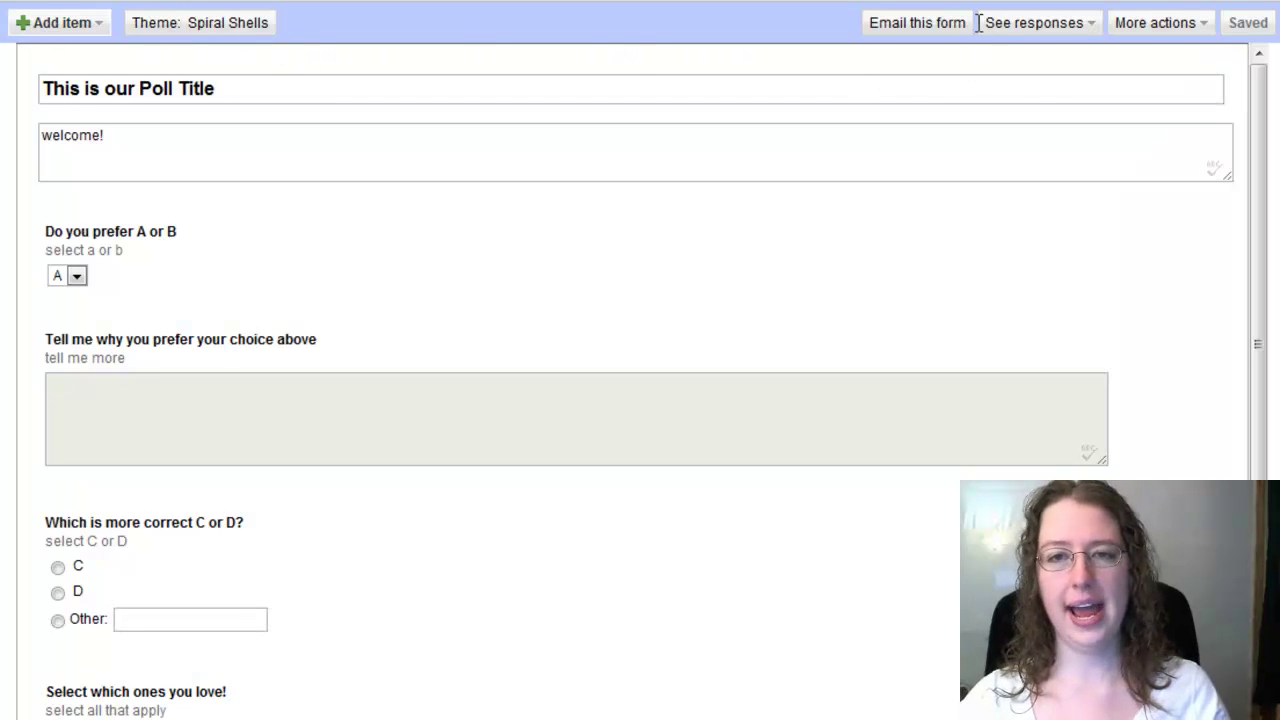
- View the form's additional actions for embedding it and editing its confirmation
{"action": "left_click", "coordinate": [1157, 26]}
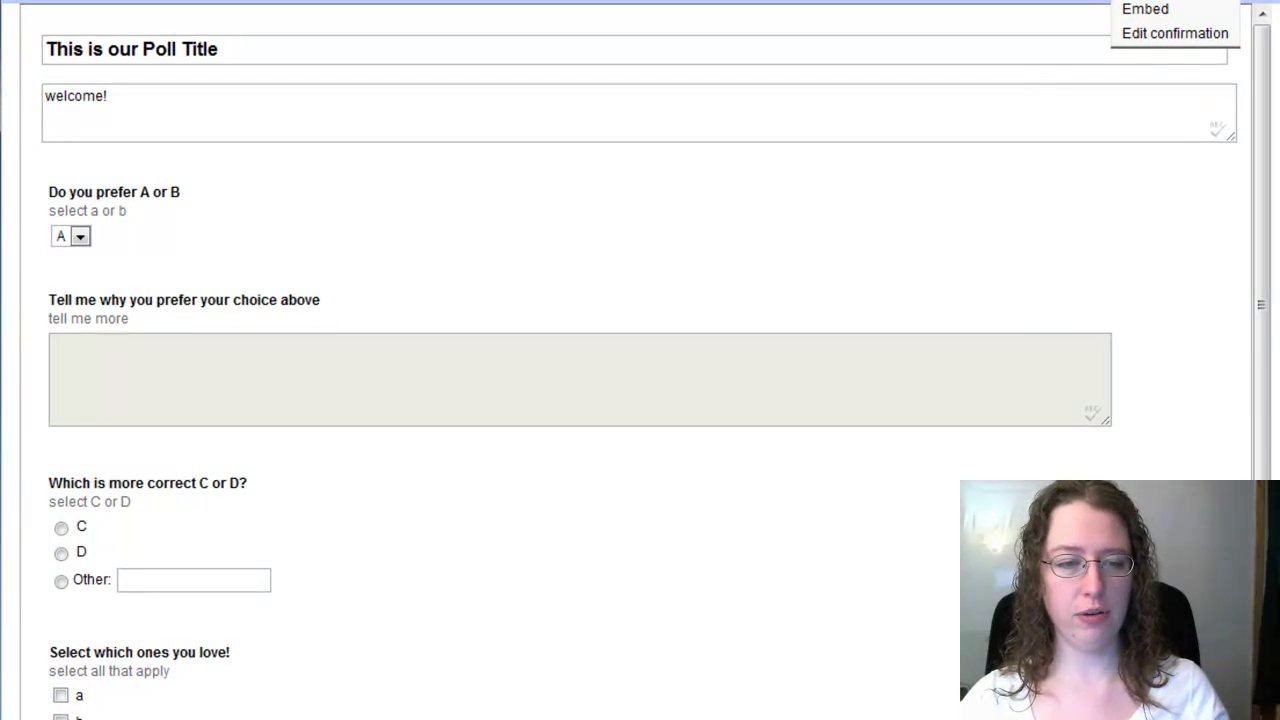
{"action": "key", "text": "Escape"}
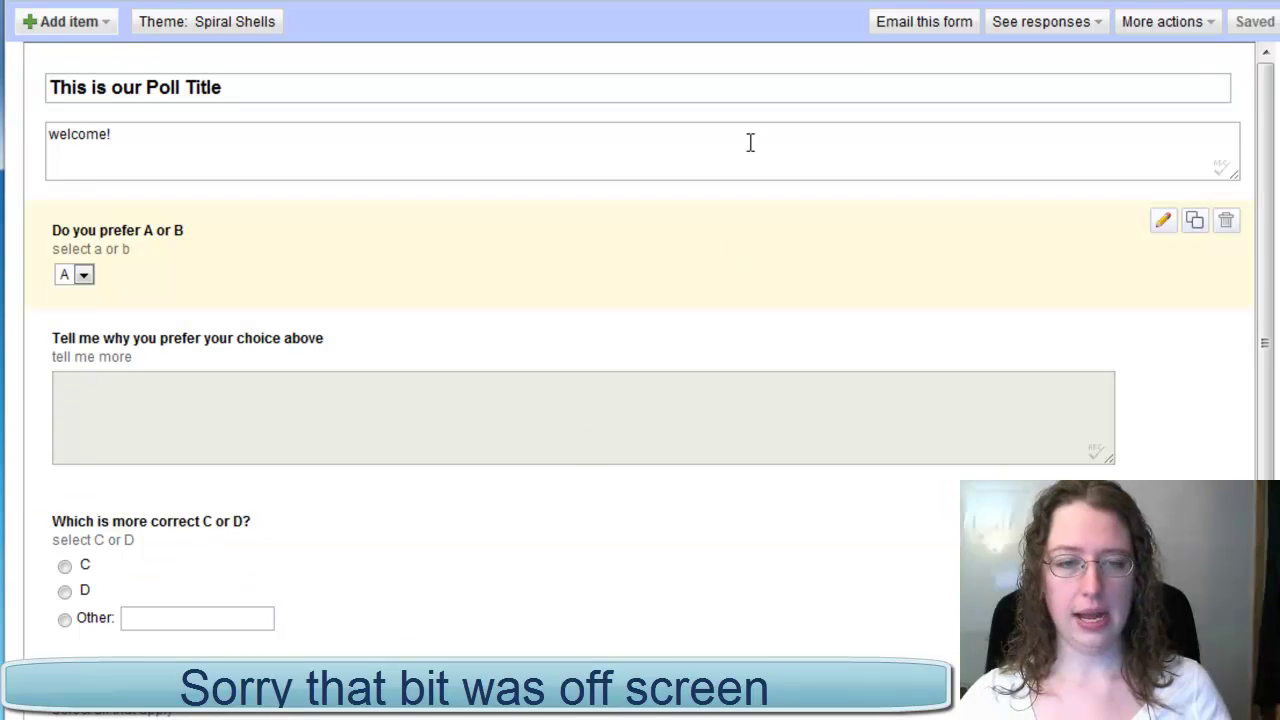
- Switch to the blog and open its WordPress admin dashboard (wp-admin) in a new browser tab
{"action": "key", "text": "ctrl+Tab"}
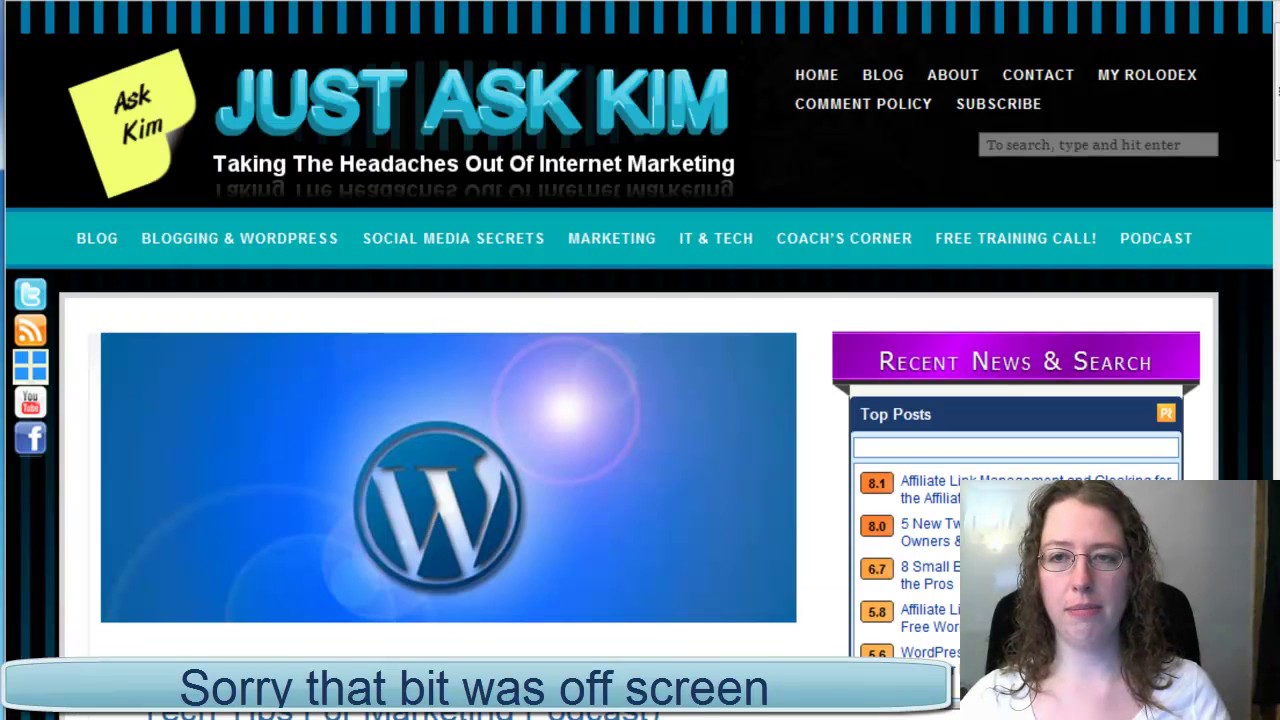
{"action": "key", "text": "ctrl+t"}
{"action": "type", "text": "wpa"}
{"action": "key", "text": "BackSpace"}
{"action": "type", "text": "-ad"}
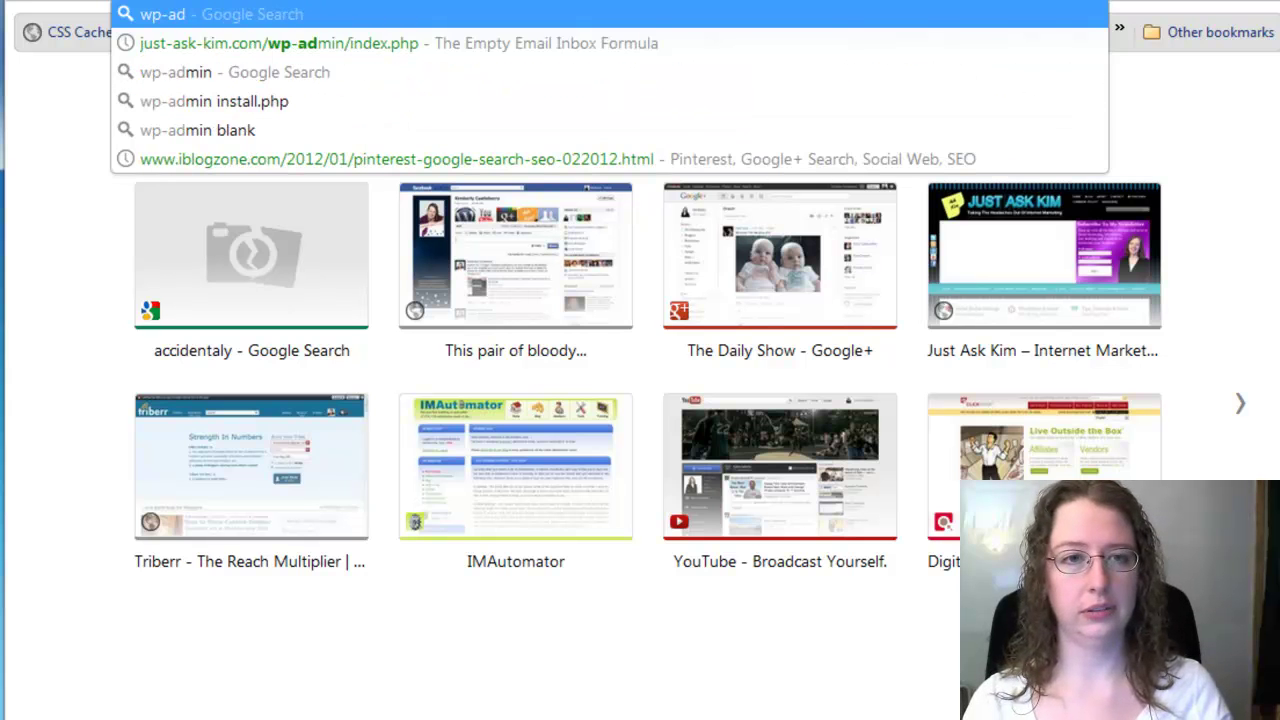
{"action": "key", "text": "Return"}
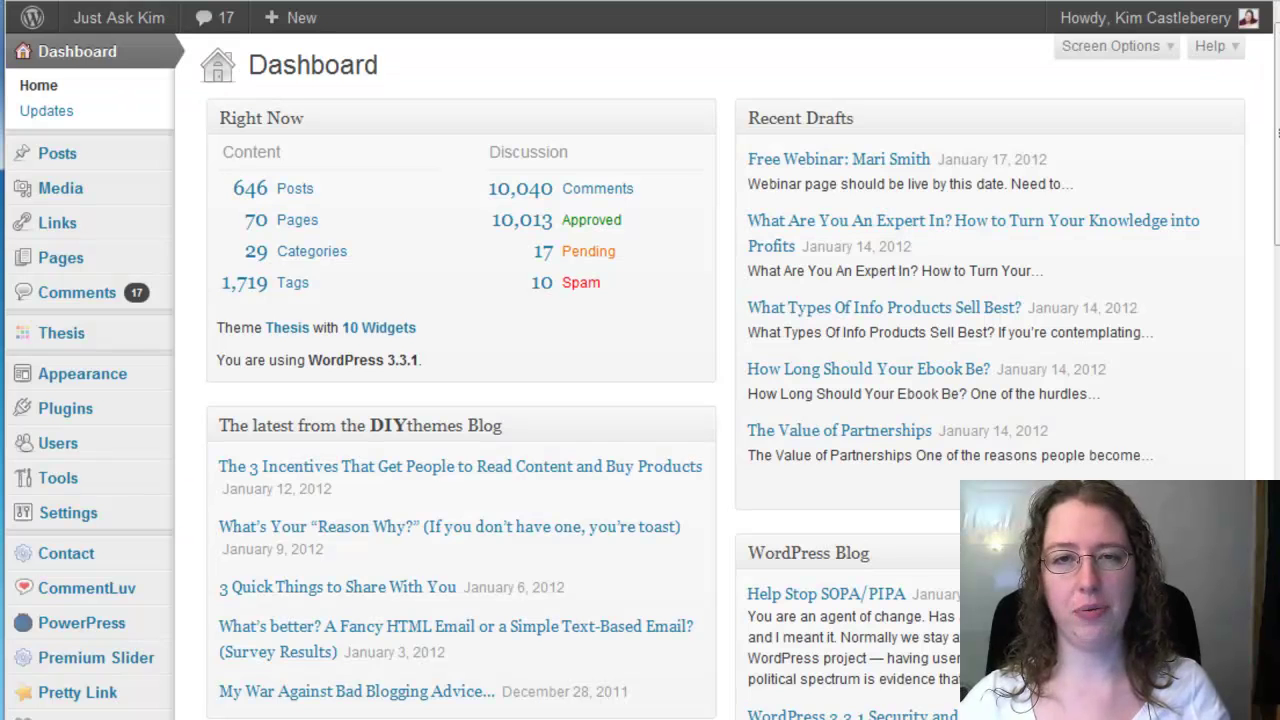
{"action": "scroll", "coordinate": [790, 52], "scroll_direction": "down", "scroll_amount": 5}
{"action": "scroll", "coordinate": [700, 60], "scroll_direction": "up", "scroll_amount": 3}
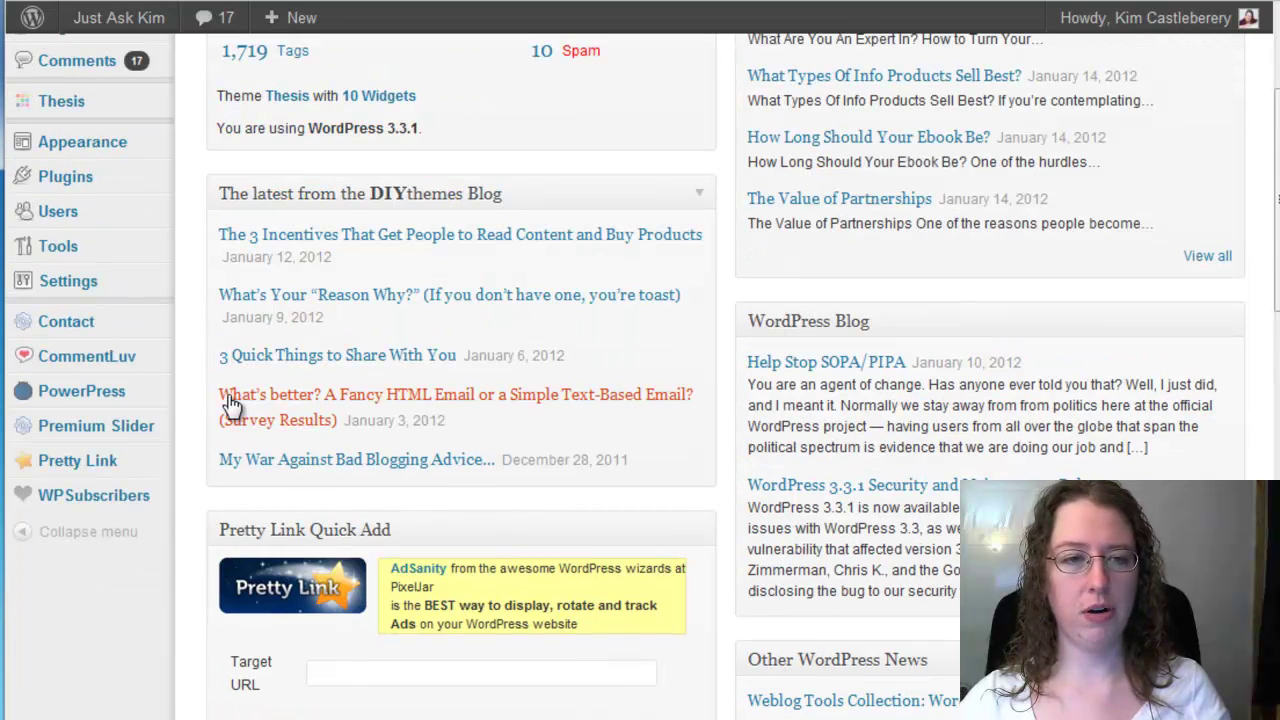
- Create a new Pretty Link with the slug poll/aorb that targets the Google form's public URL
{"action": "mouse_move", "coordinate": [153, 470]}
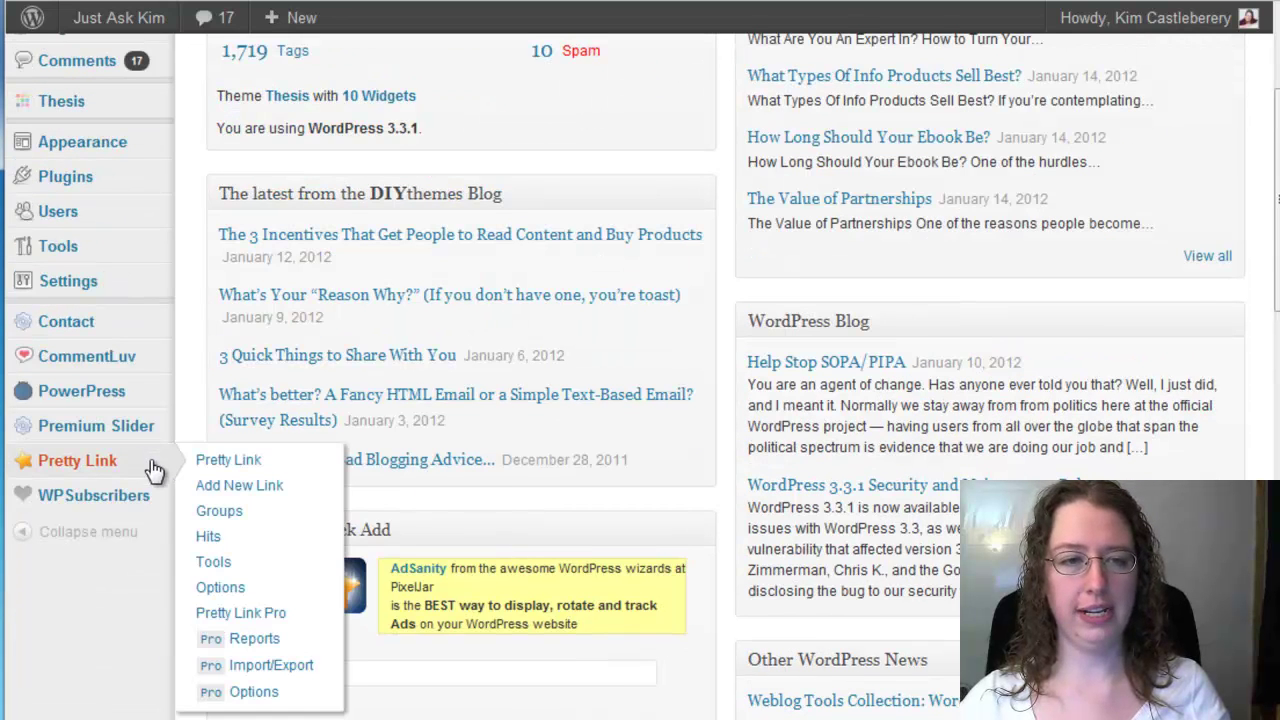
{"action": "left_click", "coordinate": [230, 490]}
{"action": "left_click", "coordinate": [477, 143]}
{"action": "type", "text": "https://docs.google.com/spreadsheet/viewform?formkey=dGRJdUFaM3kzdmRlcE1HRzViZTJlR3c6MQ"}
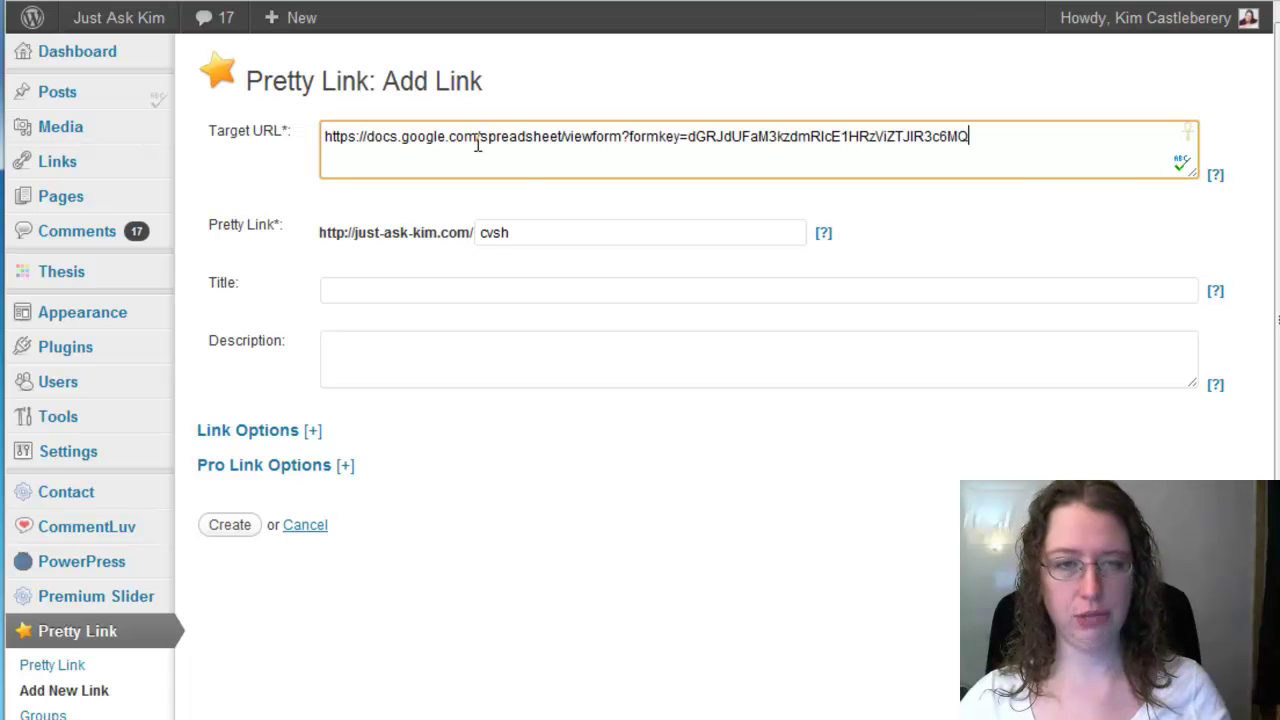
{"action": "key", "text": "Tab"}
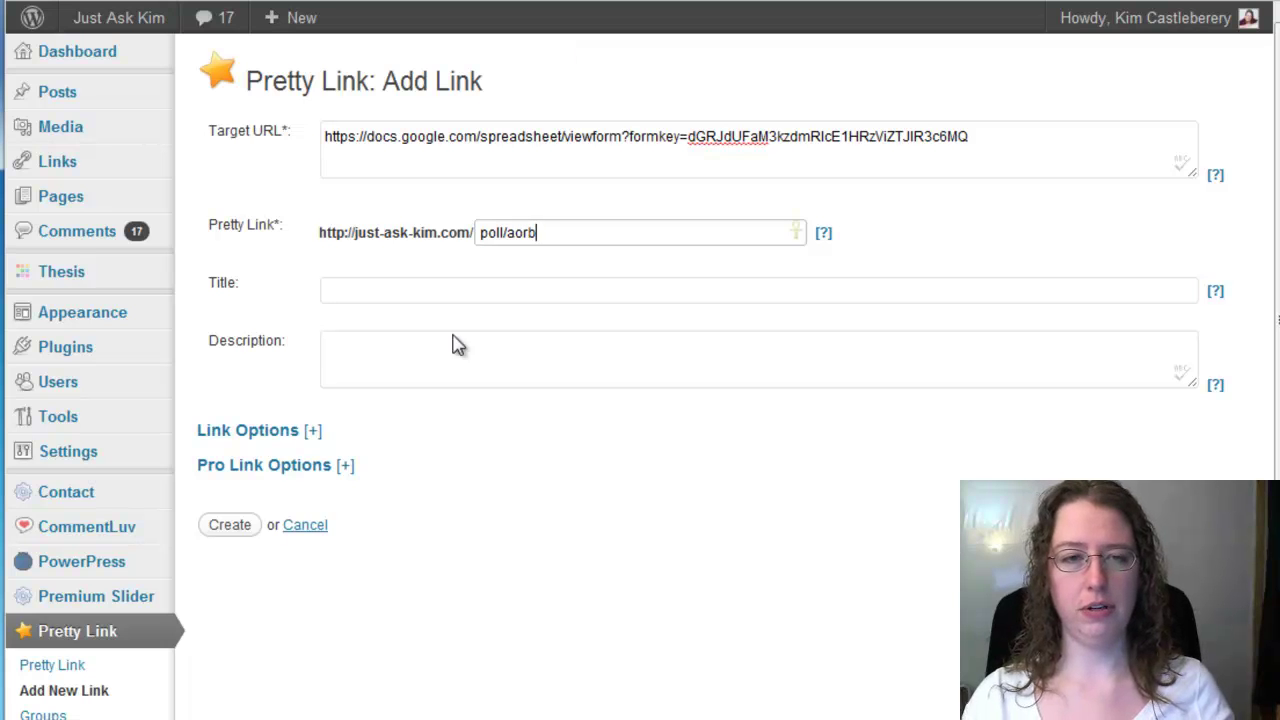
{"action": "left_click", "coordinate": [310, 432]}
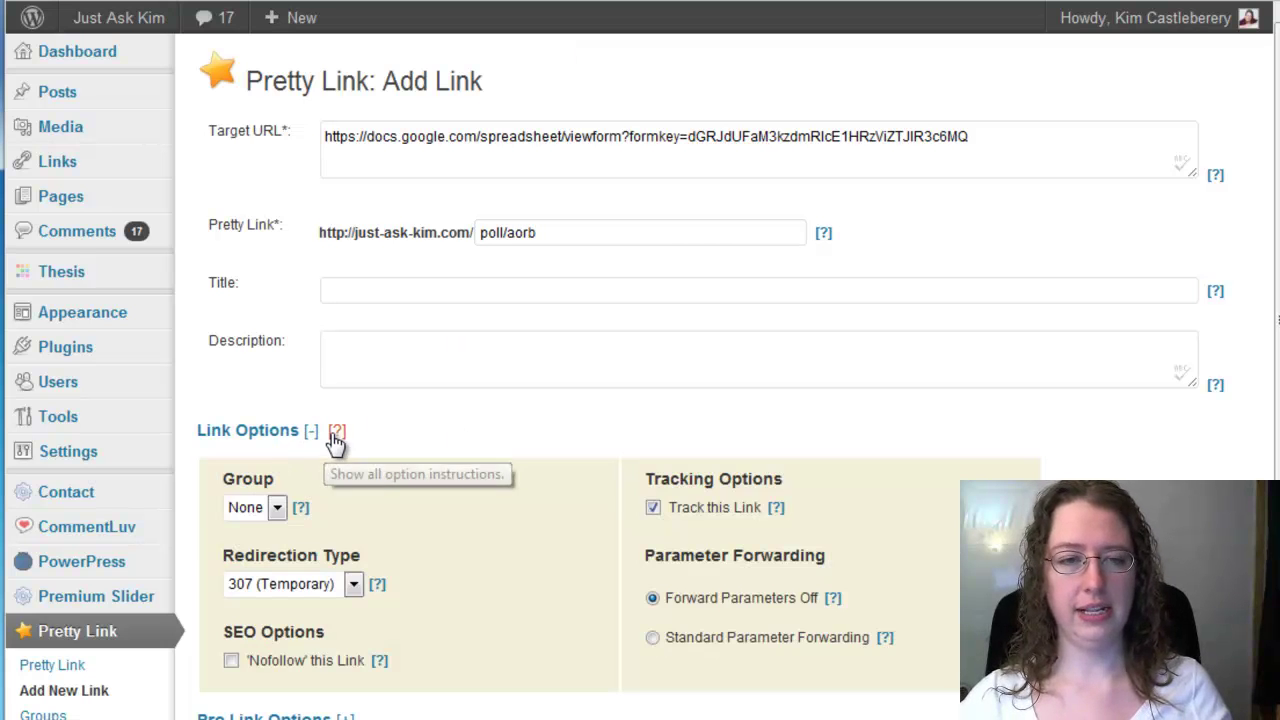
{"action": "left_click", "coordinate": [312, 432]}
{"action": "left_click", "coordinate": [240, 525]}
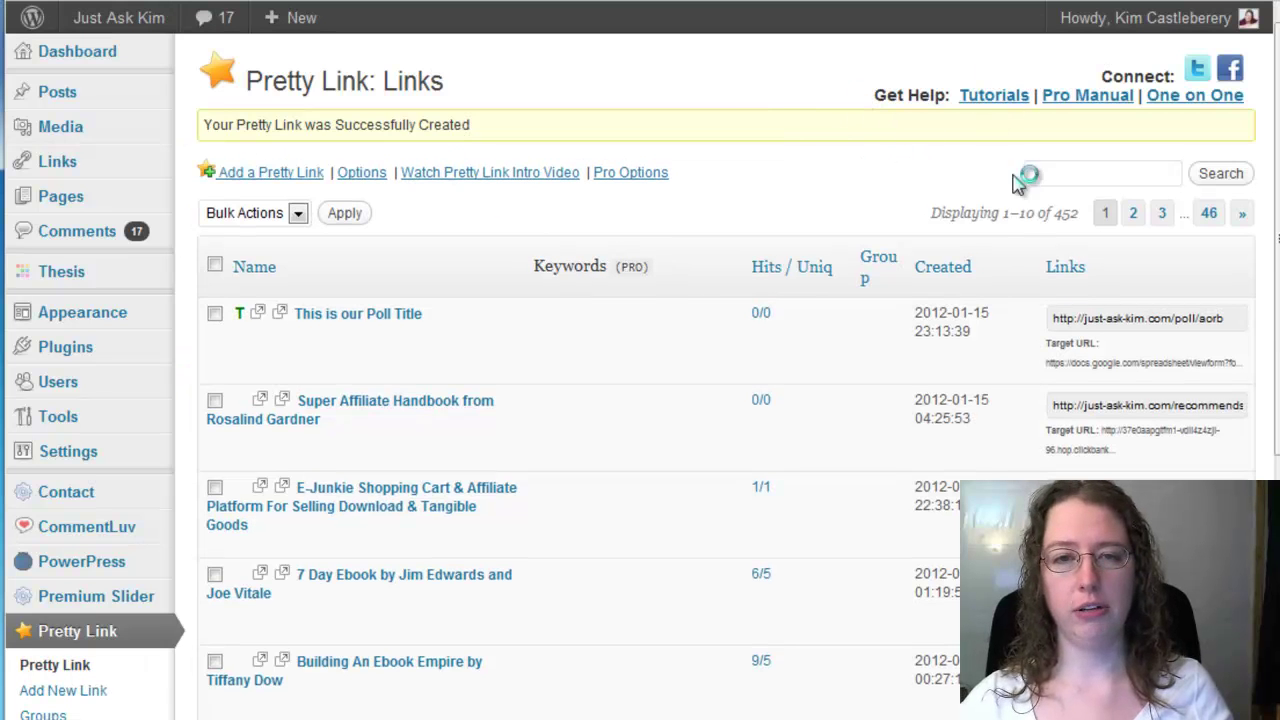
- Test the poll/aorb link by viewing its target in a separate browser tab, and close that tab
{"action": "right_click", "coordinate": [282, 318]}
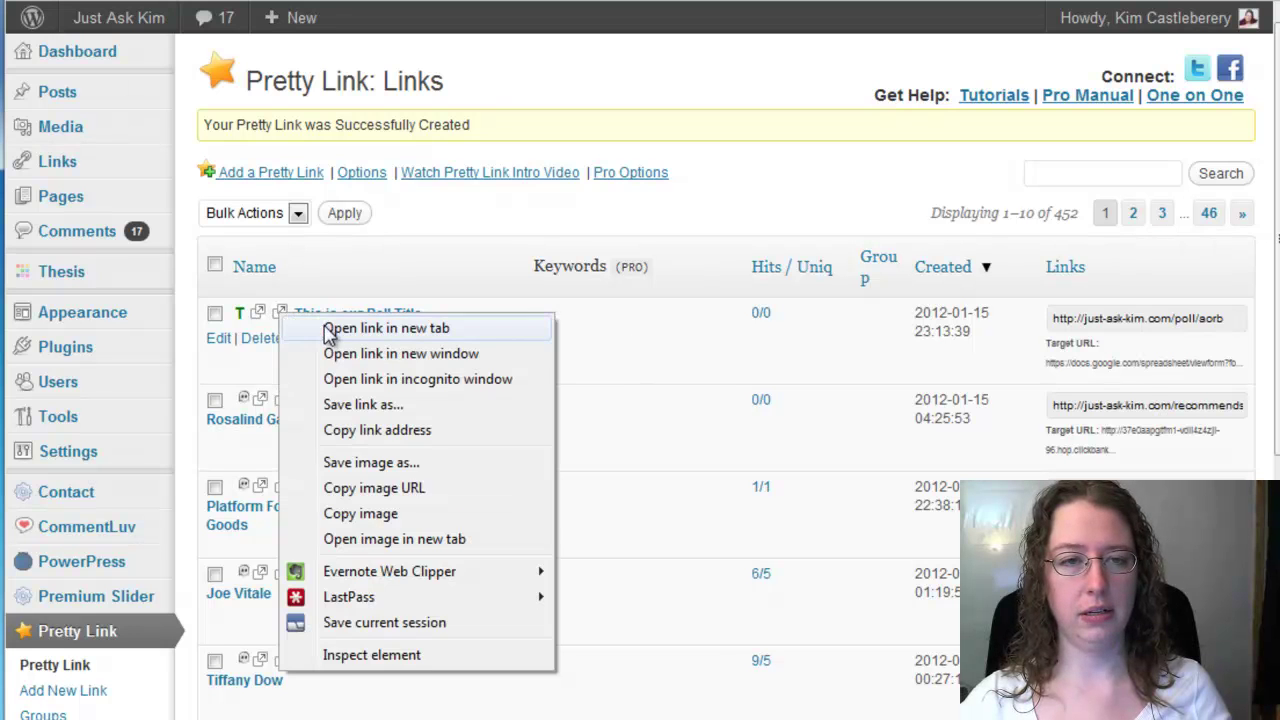
{"action": "left_click", "coordinate": [325, 329]}
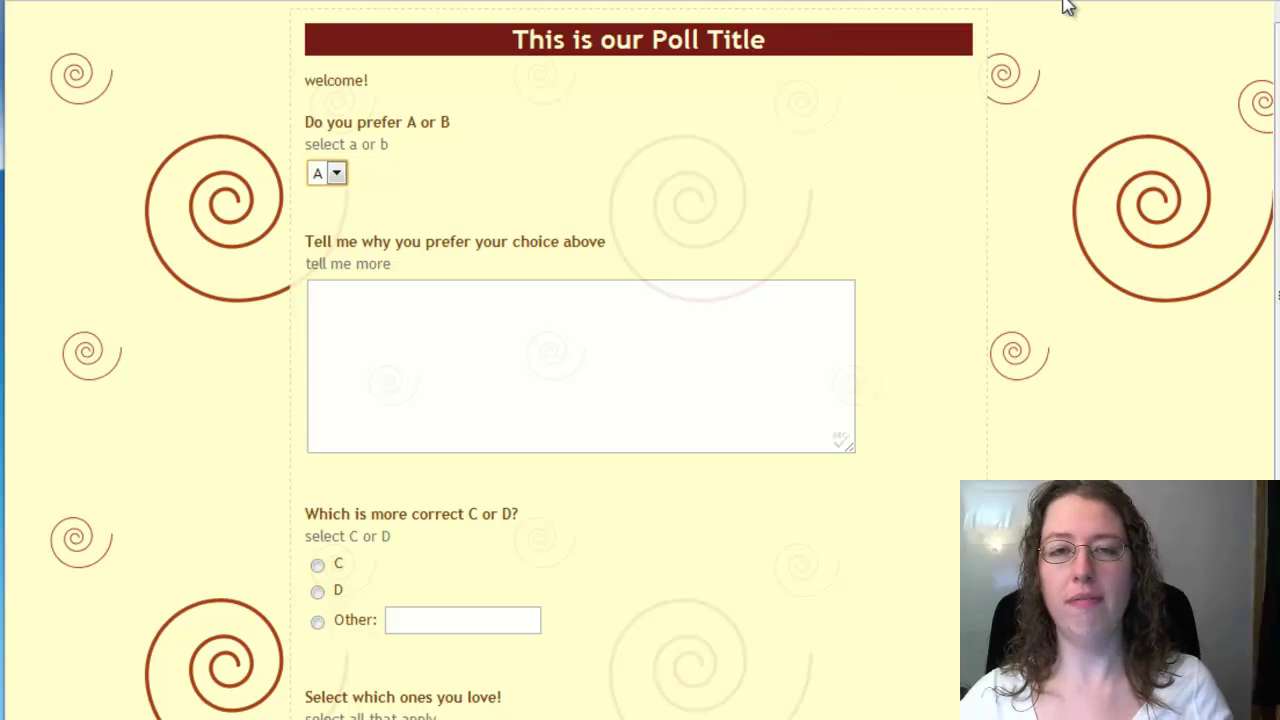
{"action": "key", "text": "ctrl+w"}
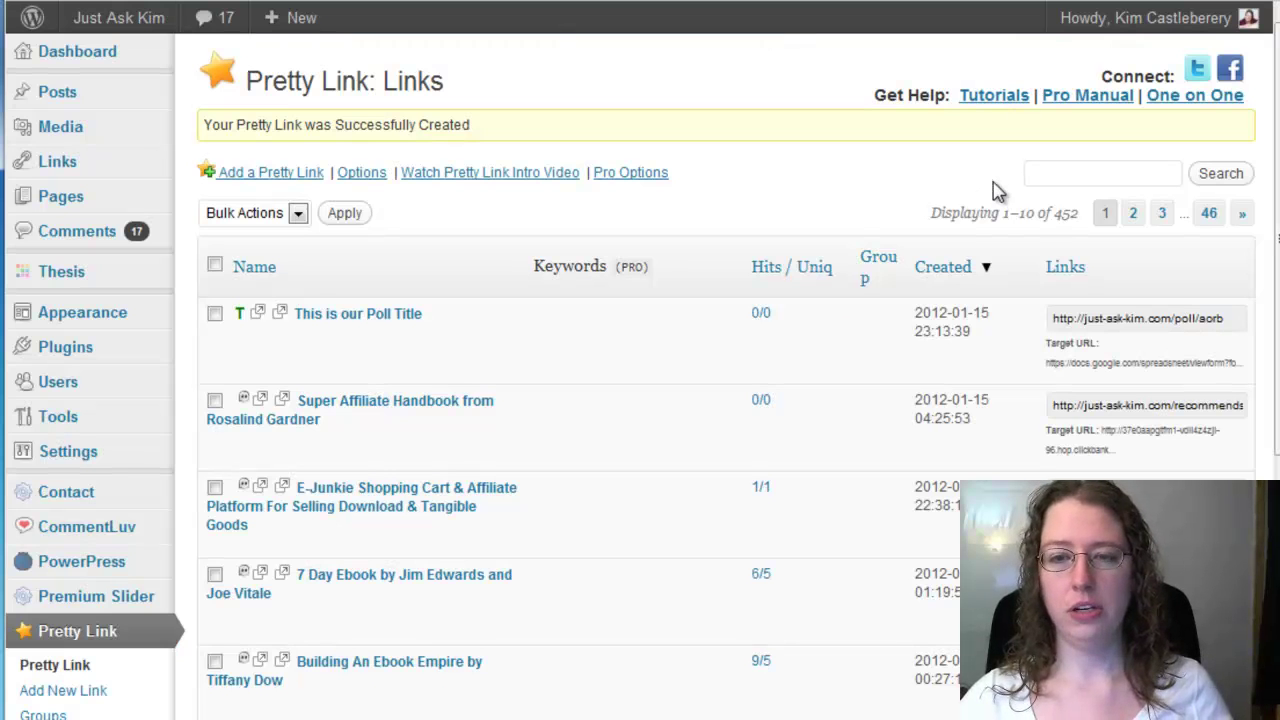
- Return to the Google form editor and copy the form's embed code for use on a website
{"action": "key", "text": "ctrl+Tab"}
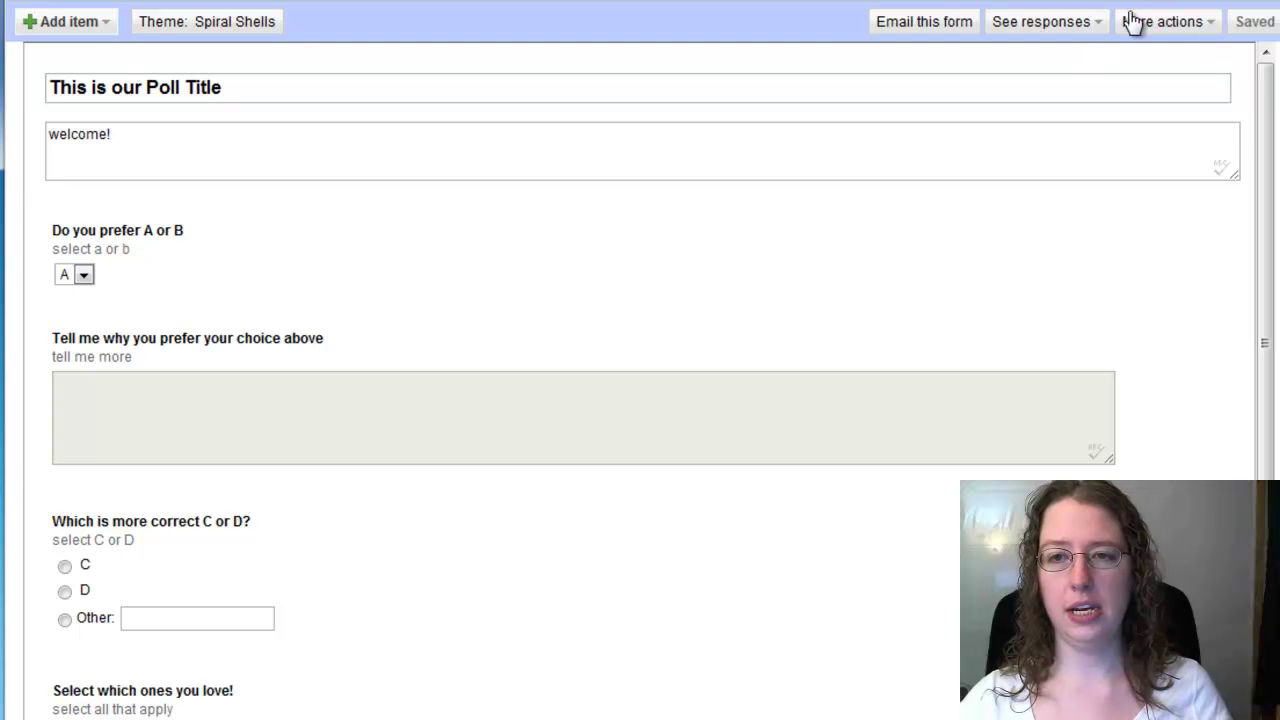
{"action": "left_click", "coordinate": [1212, 30]}
{"action": "left_click", "coordinate": [1195, 48]}
{"action": "left_click", "coordinate": [630, 393]}
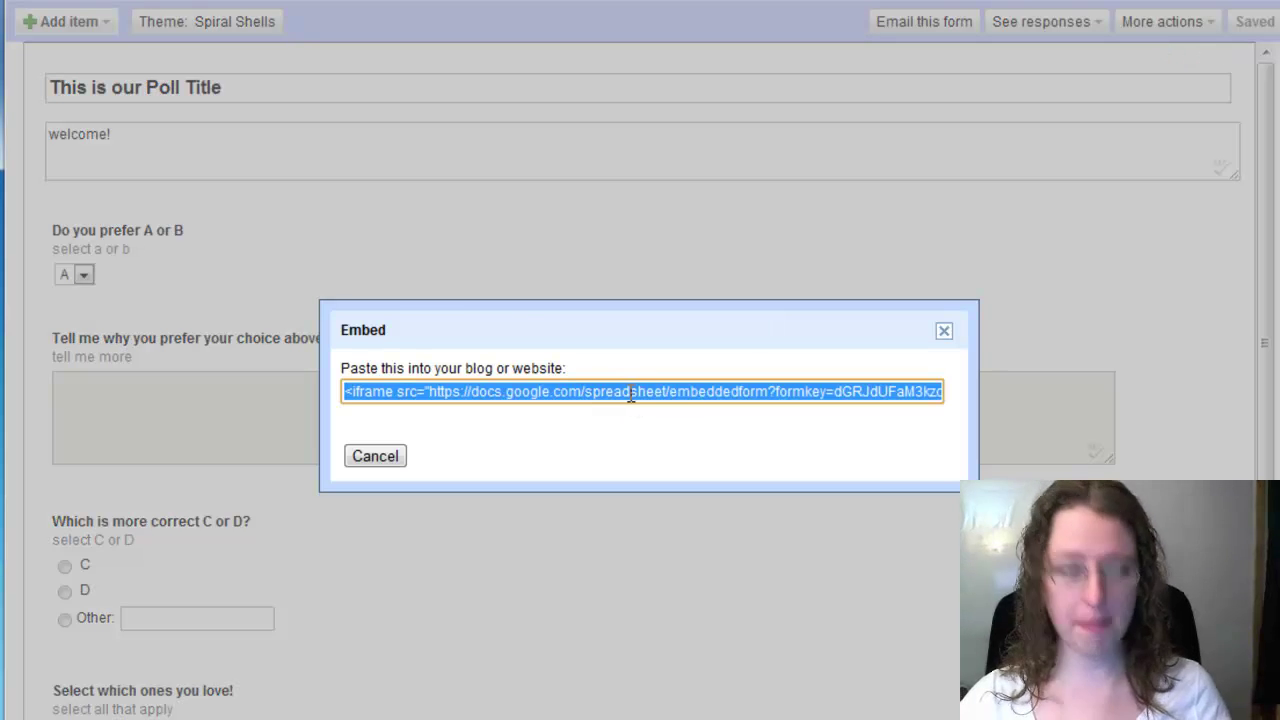
{"action": "left_click", "coordinate": [946, 330]}
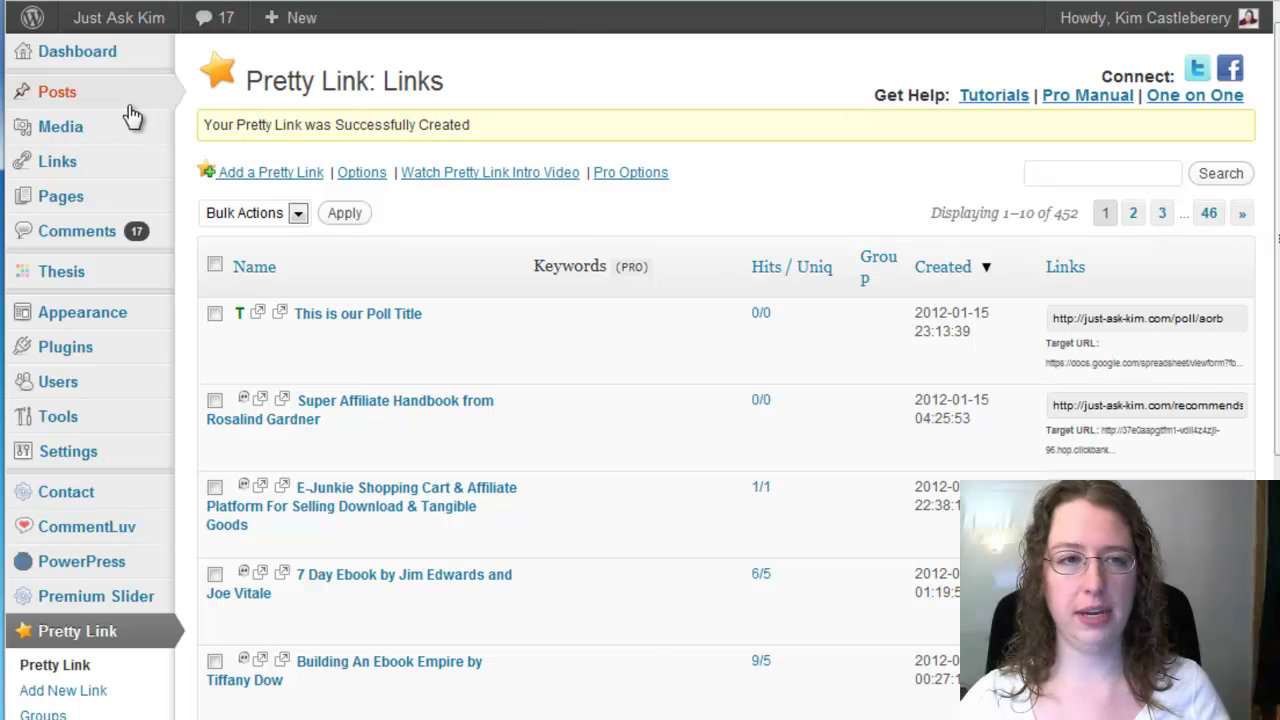
- In WordPress, add a new page titled test and insert the form's 760 by 845 iframe embed code as HTML
{"action": "mouse_move", "coordinate": [116, 206]}
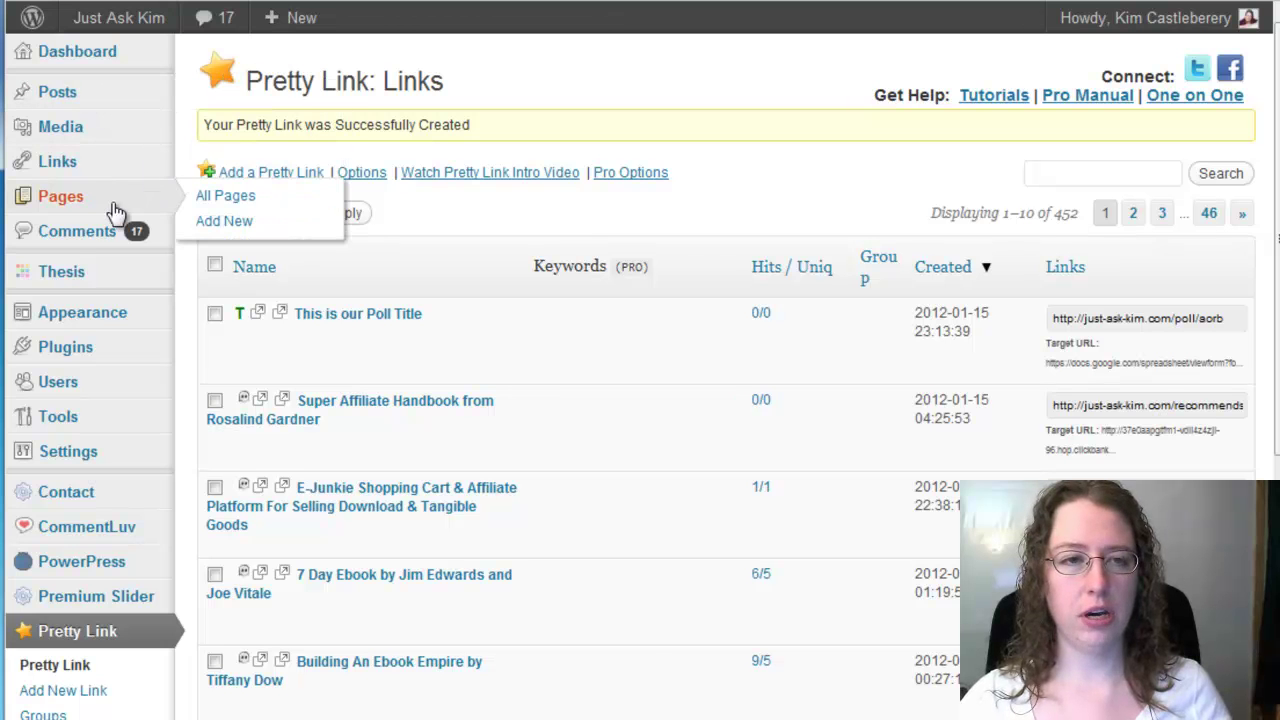
{"action": "left_click", "coordinate": [240, 224]}
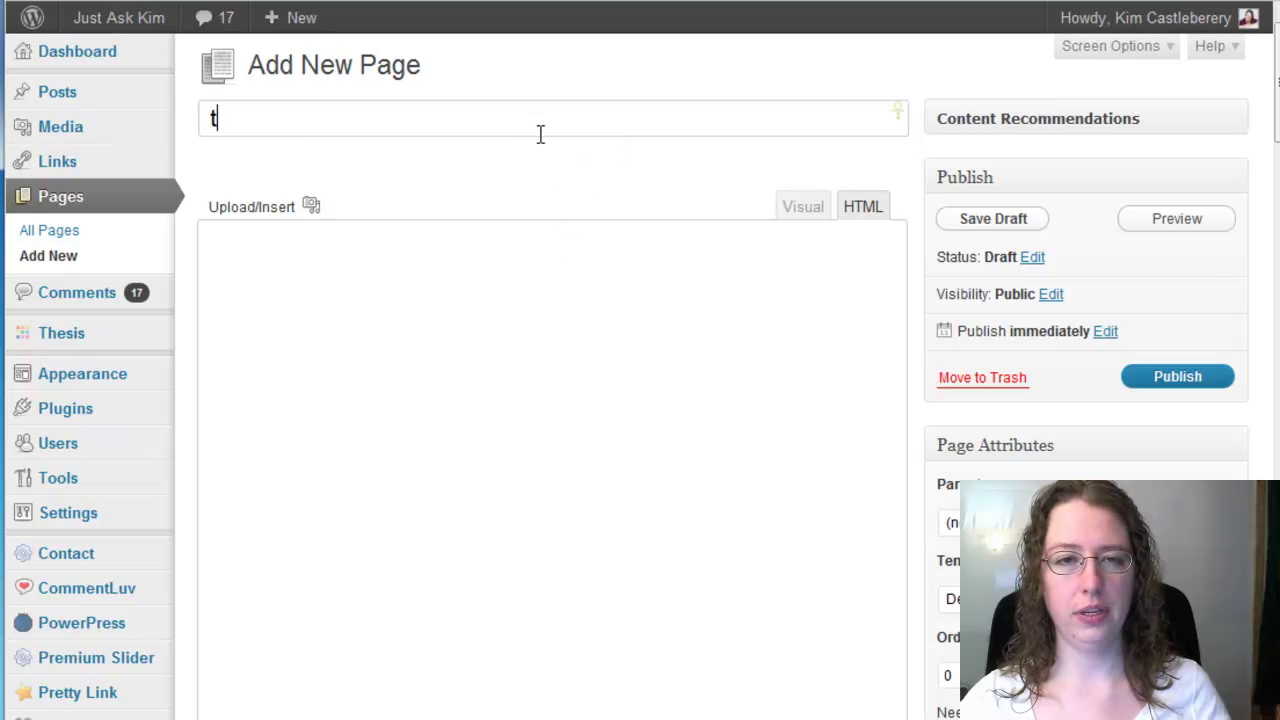
{"action": "left_click", "coordinate": [464, 262]}
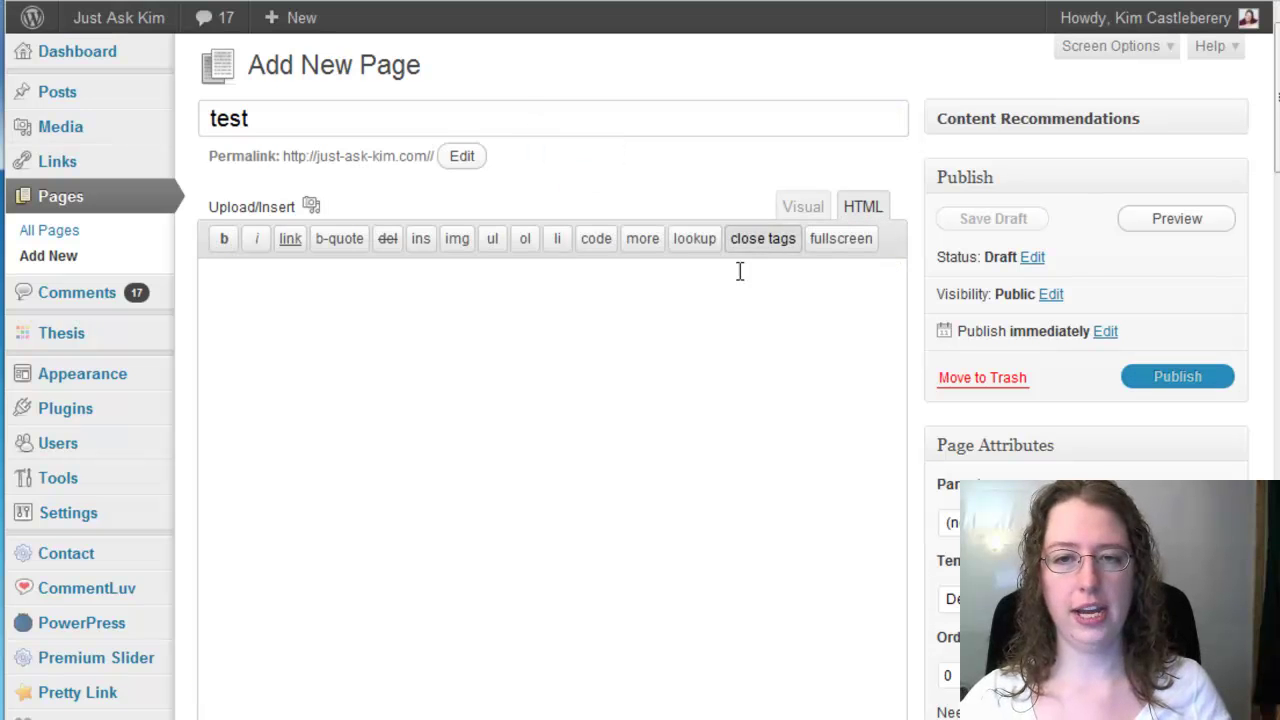
{"action": "type", "text": "<iframe src=\"https://docs.google.com/spreadsheet/embeddedform?formkey=dGRJdUFaM3kzdmRlcE1HRzViZTJlR3c6MQ\" width=\"760\" height=\"845\" frameborder=\"0\" marginheight=\"0\" marginwidth=\"0\">Loading...</iframe>"}
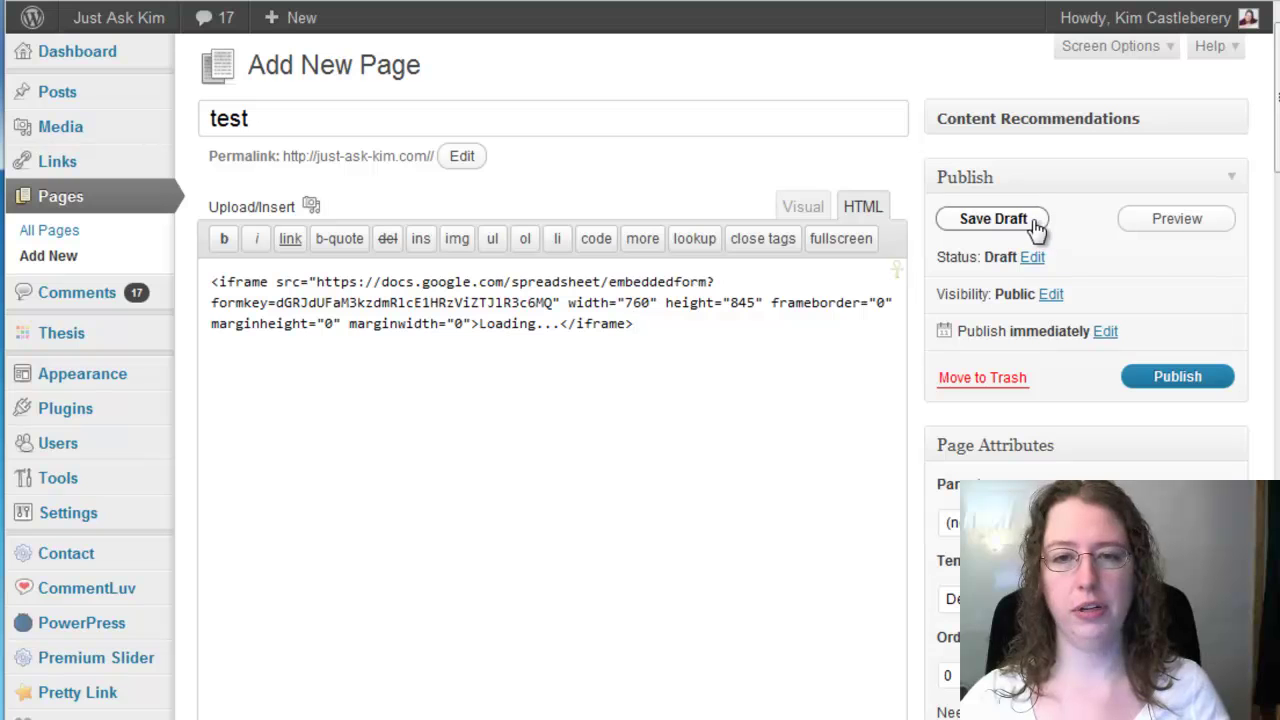
- Preview the test page to check how the embedded poll fits beside the sidebar, and return to the page editor
{"action": "left_click", "coordinate": [1171, 222]}
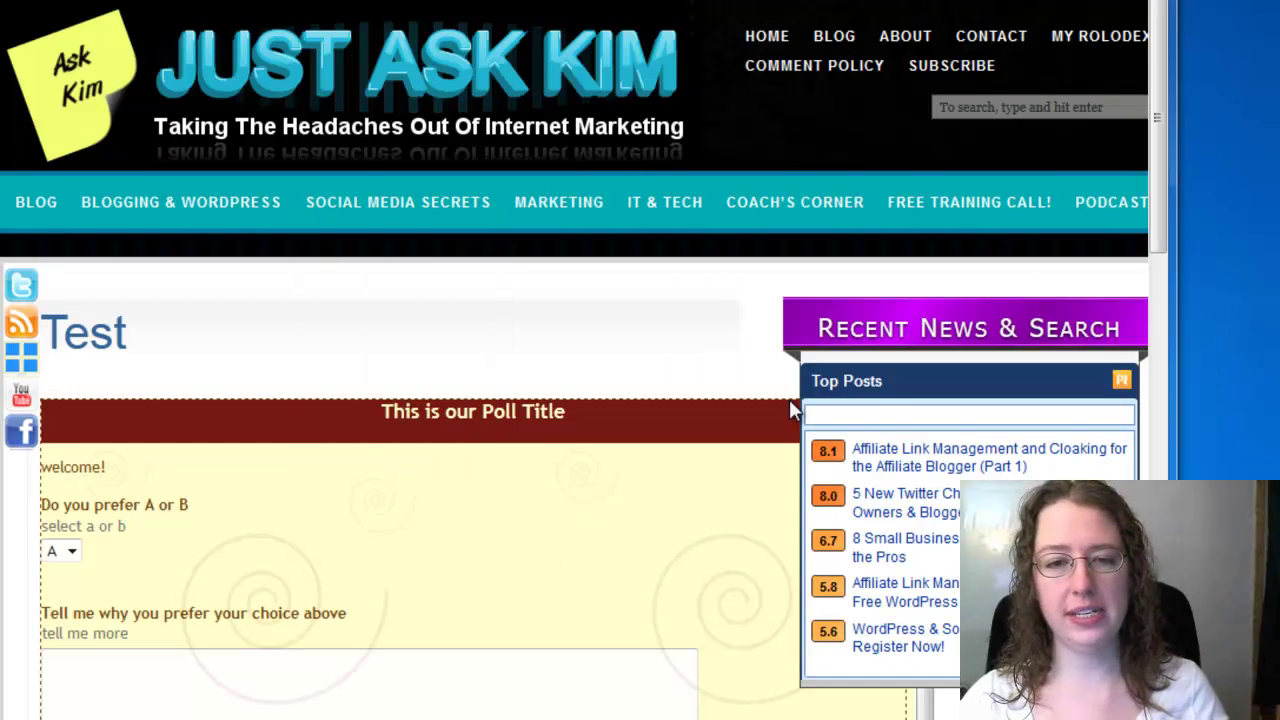
{"action": "left_click_drag", "start_coordinate": [1155, 160], "coordinate": [1154, 223]}
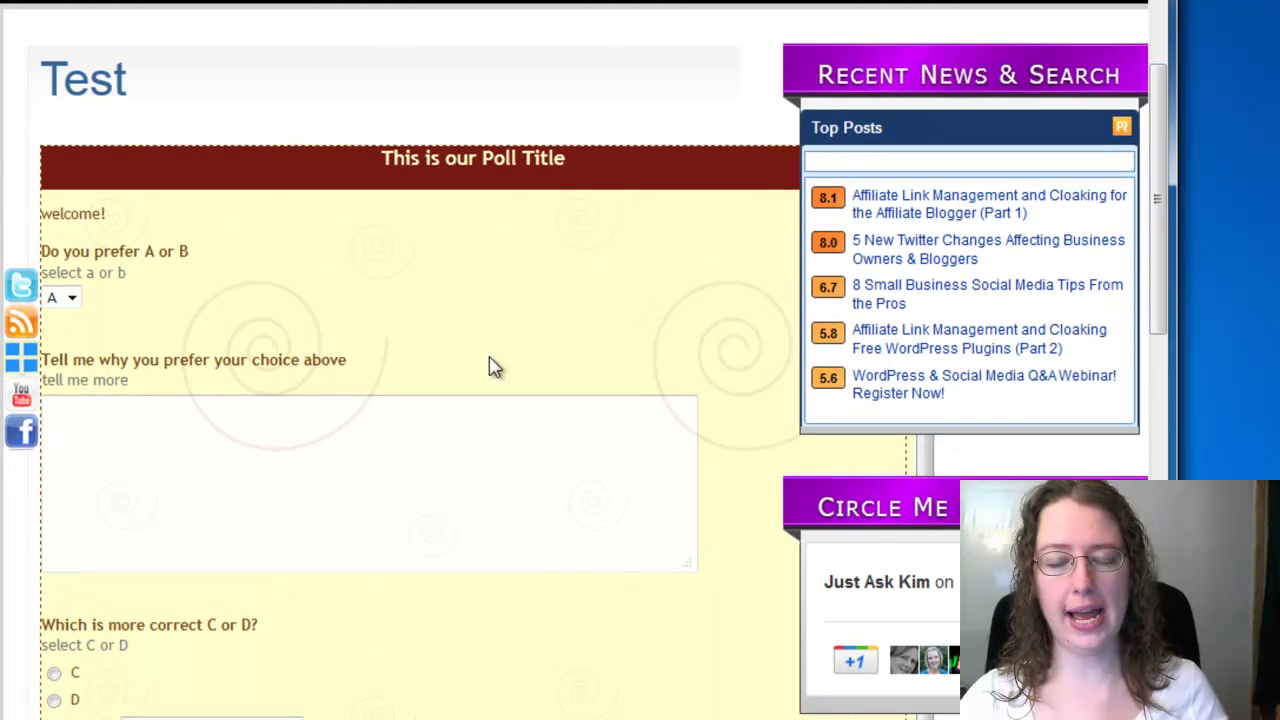
{"action": "scroll", "coordinate": [490, 368], "scroll_direction": "down", "scroll_amount": 1}
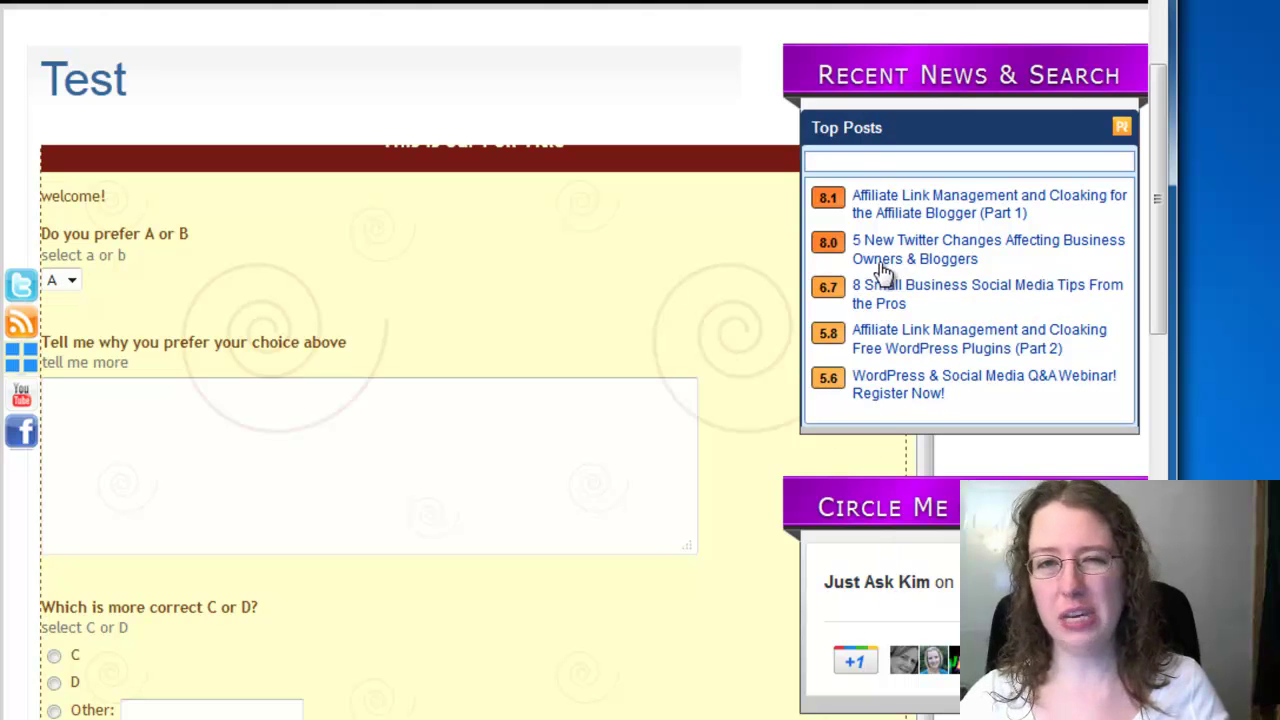
{"action": "scroll", "coordinate": [866, 410], "scroll_direction": "up", "scroll_amount": 3}
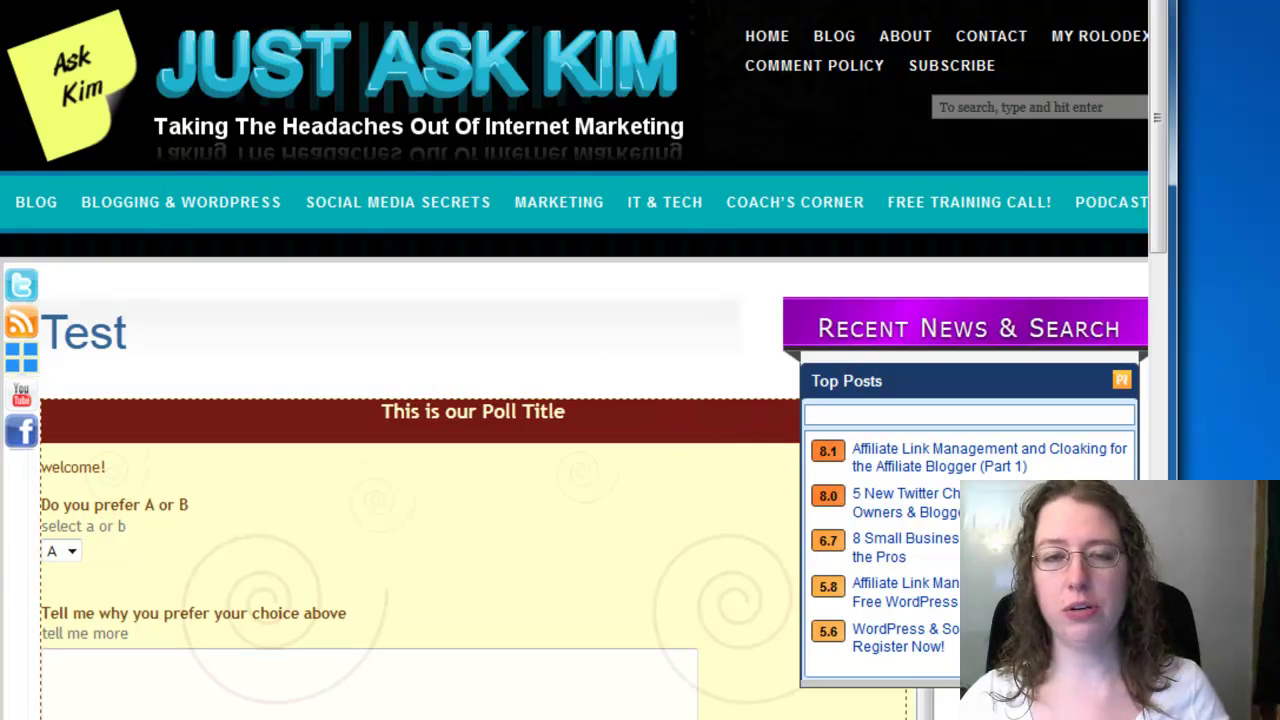
{"action": "left_click", "coordinate": [115, 1]}
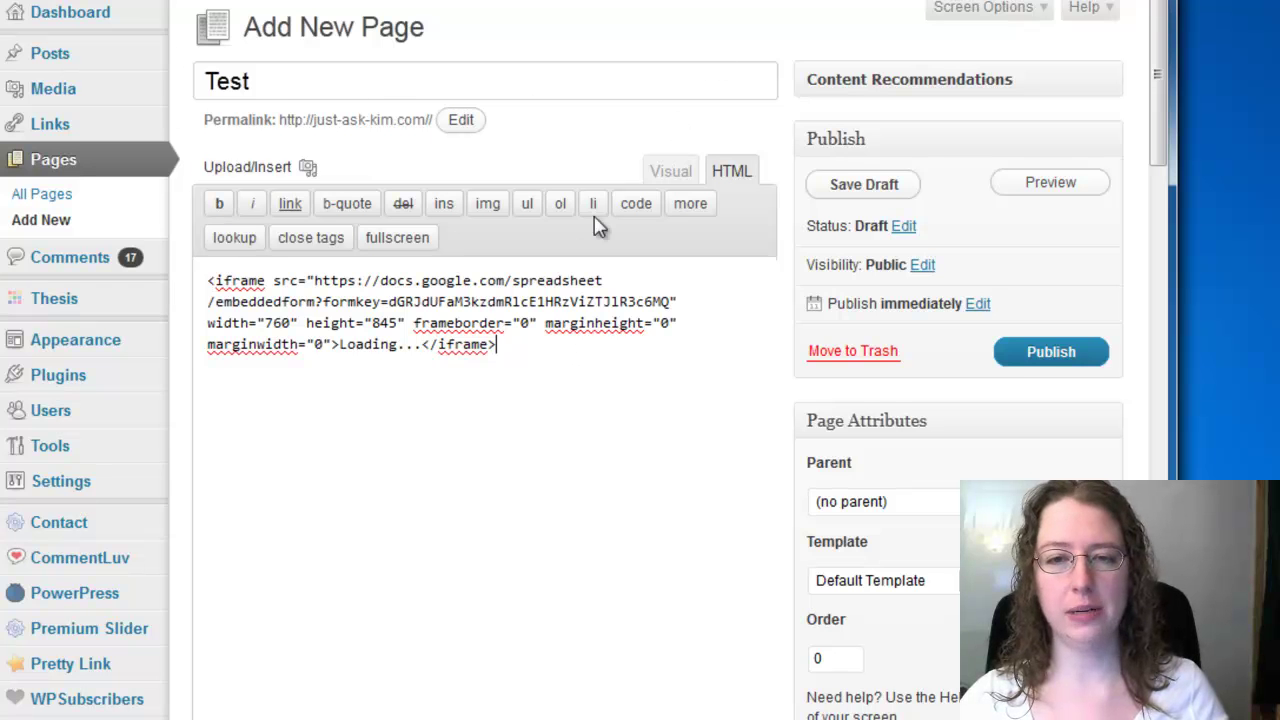
- Shrink the embedded form's frame in the visual editor so that it fits the page's content column
{"action": "left_click", "coordinate": [670, 172]}
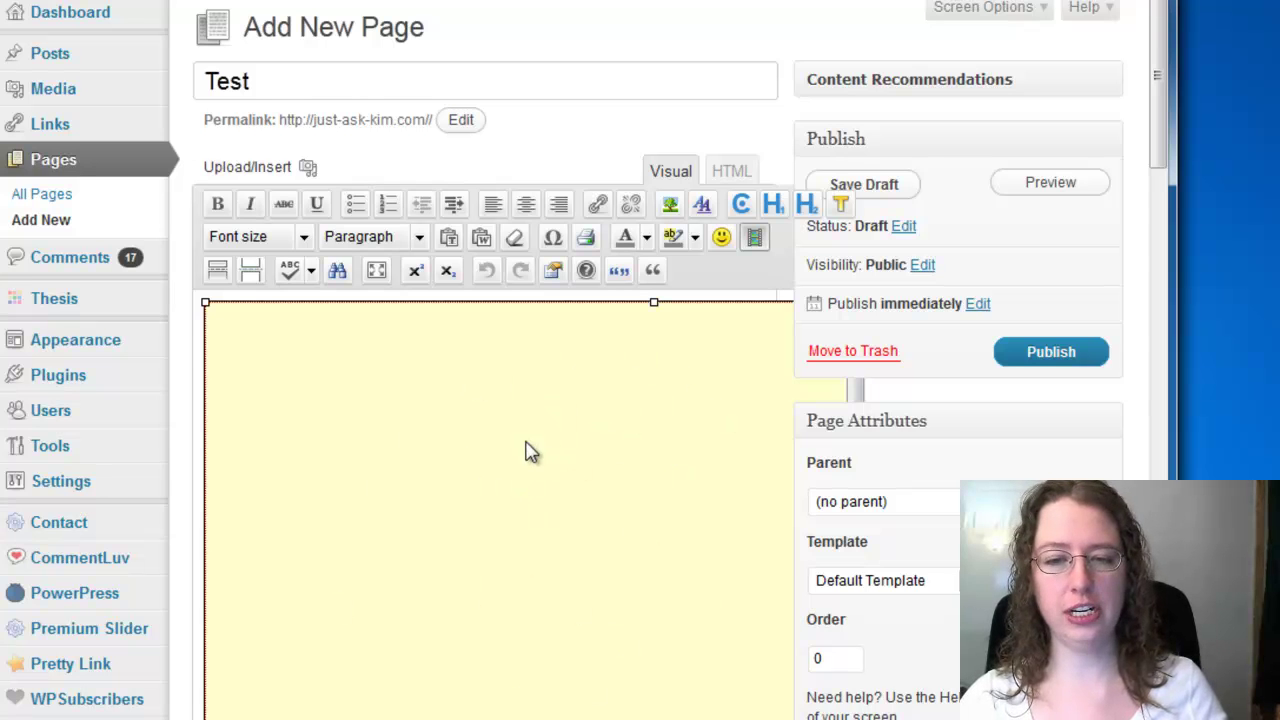
{"action": "left_click_drag", "start_coordinate": [206, 304], "coordinate": [457, 583]}
{"action": "scroll", "coordinate": [457, 583], "scroll_direction": "down", "scroll_amount": 3}
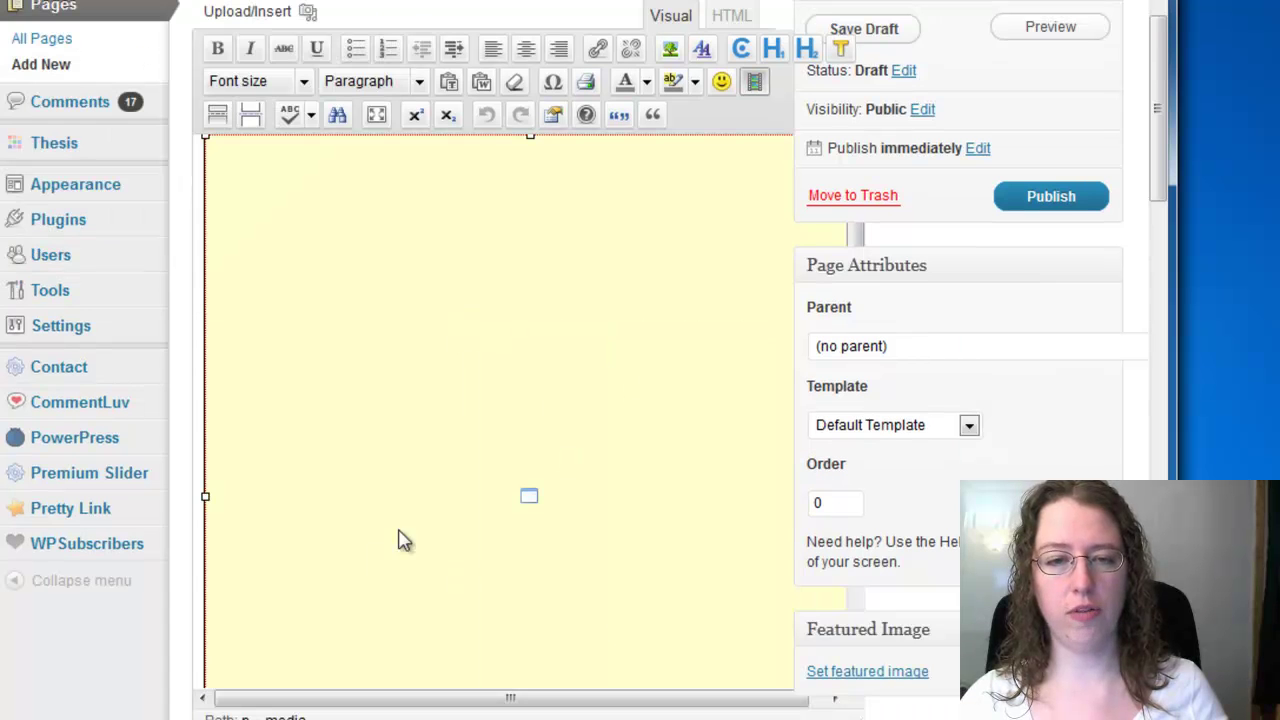
{"action": "scroll", "coordinate": [389, 463], "scroll_direction": "up", "scroll_amount": 1}
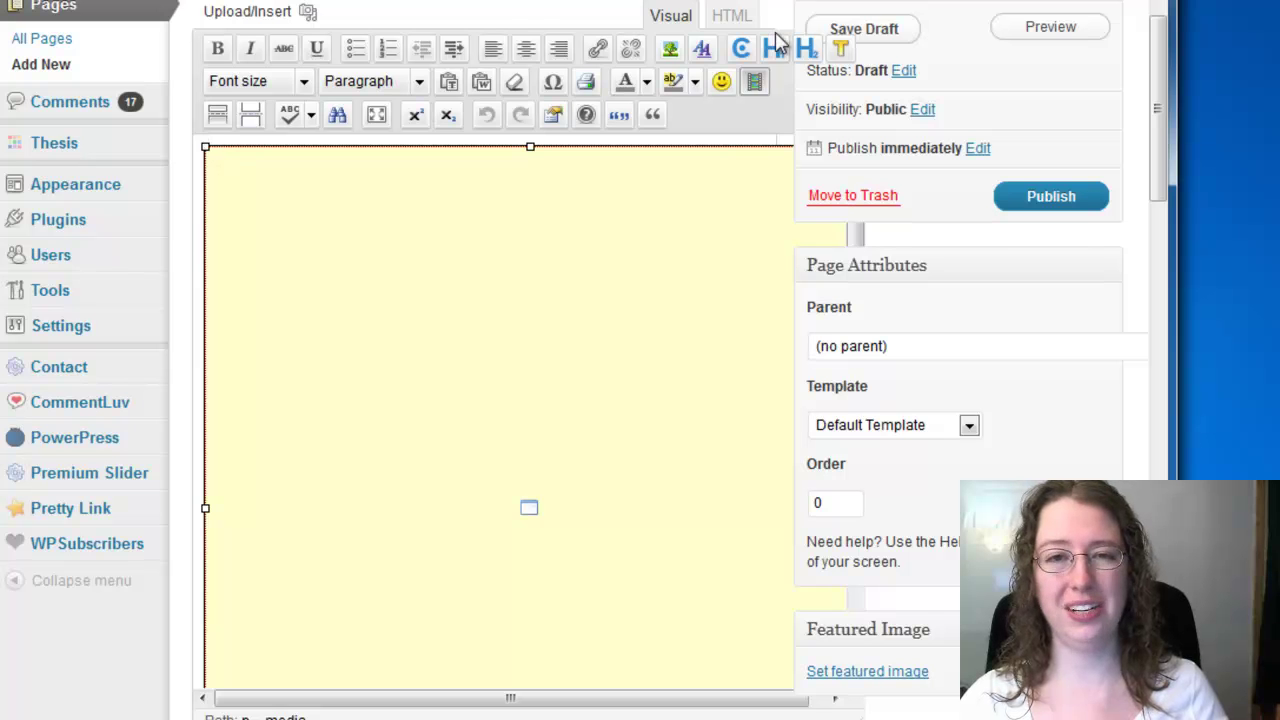
{"action": "left_click_drag", "start_coordinate": [206, 153], "coordinate": [205, 136]}
- Preview the test page again and examine the resized poll and its questions from start to end
{"action": "left_click", "coordinate": [1065, 27]}
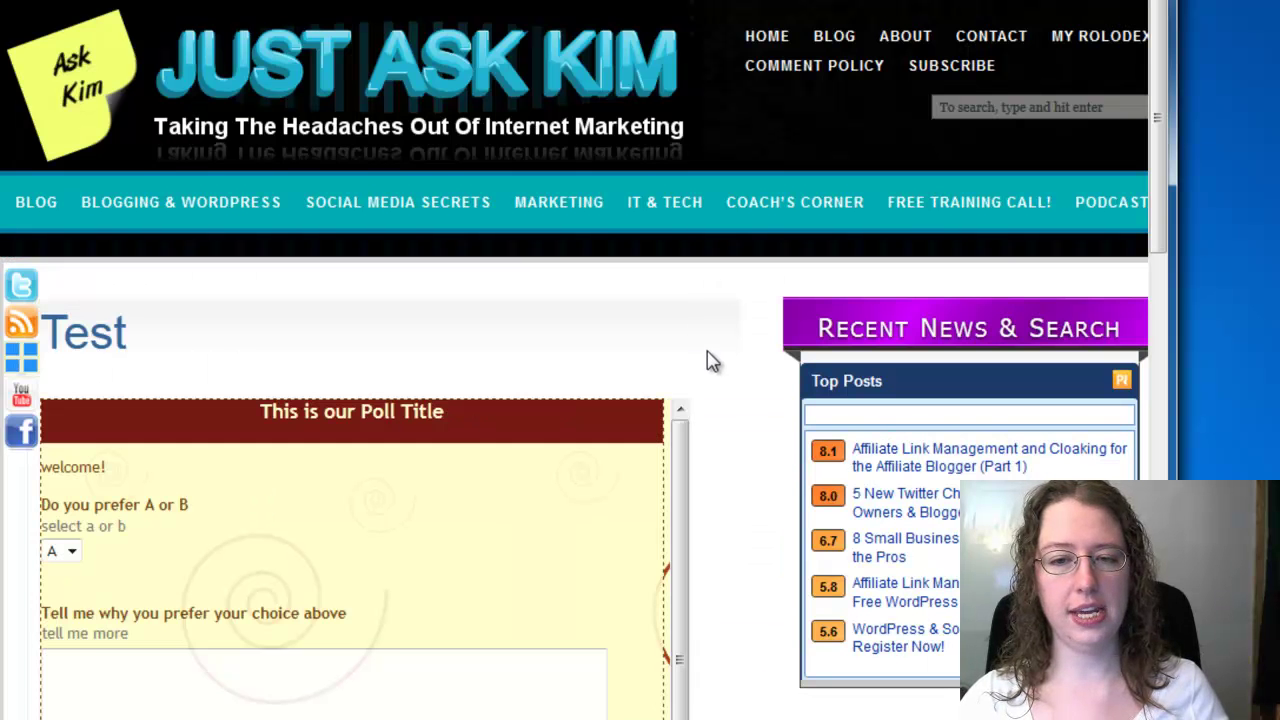
{"action": "scroll", "coordinate": [708, 347], "scroll_direction": "down", "scroll_amount": 4}
{"action": "scroll", "coordinate": [706, 349], "scroll_direction": "down", "scroll_amount": 2}
{"action": "scroll", "coordinate": [706, 349], "scroll_direction": "up", "scroll_amount": 3}
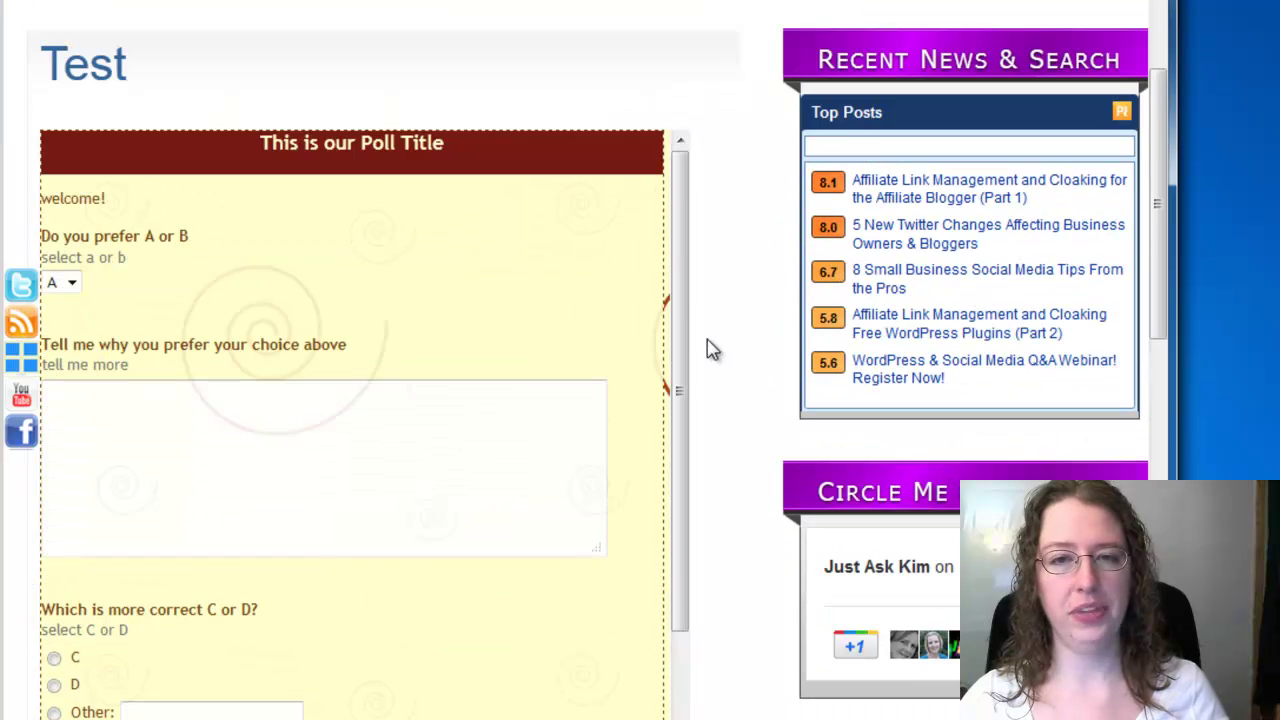
{"action": "left_click_drag", "start_coordinate": [683, 266], "coordinate": [709, 240]}
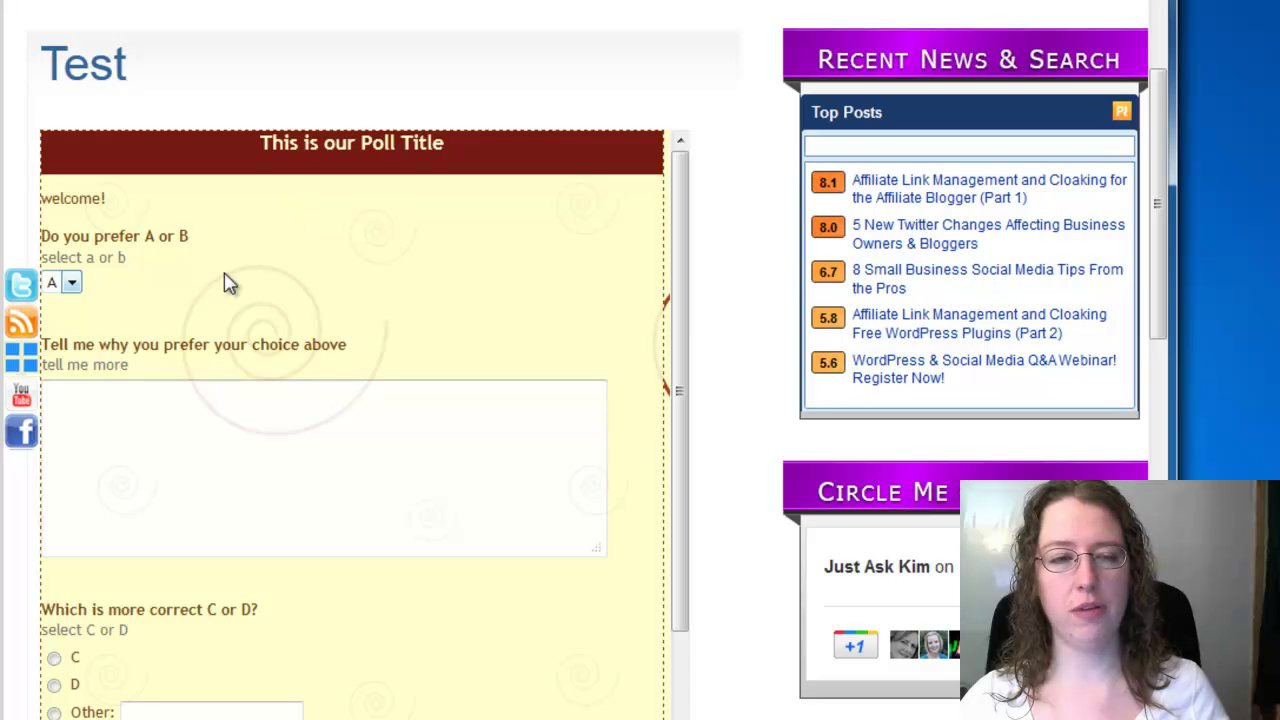
{"action": "scroll", "coordinate": [288, 368], "scroll_direction": "down", "scroll_amount": 3}
{"action": "scroll", "coordinate": [390, 378], "scroll_direction": "up", "scroll_amount": 5}
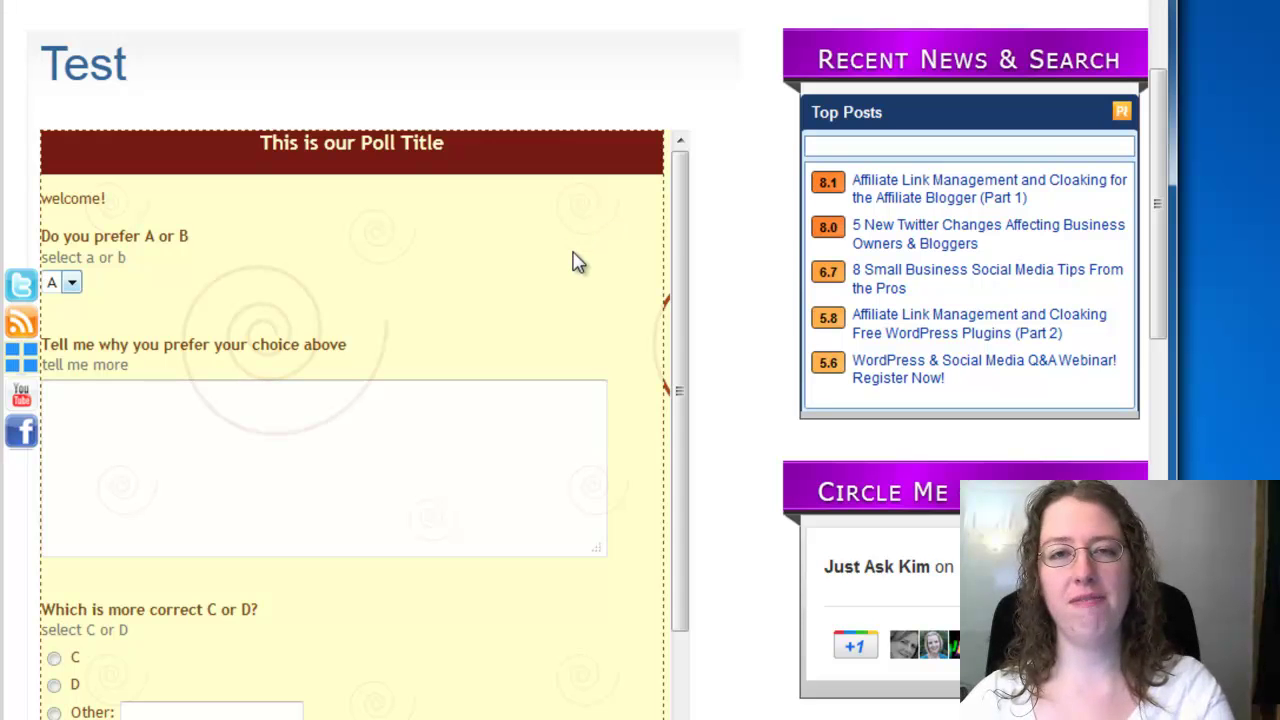
{"action": "scroll", "coordinate": [573, 255], "scroll_direction": "down", "scroll_amount": 3}
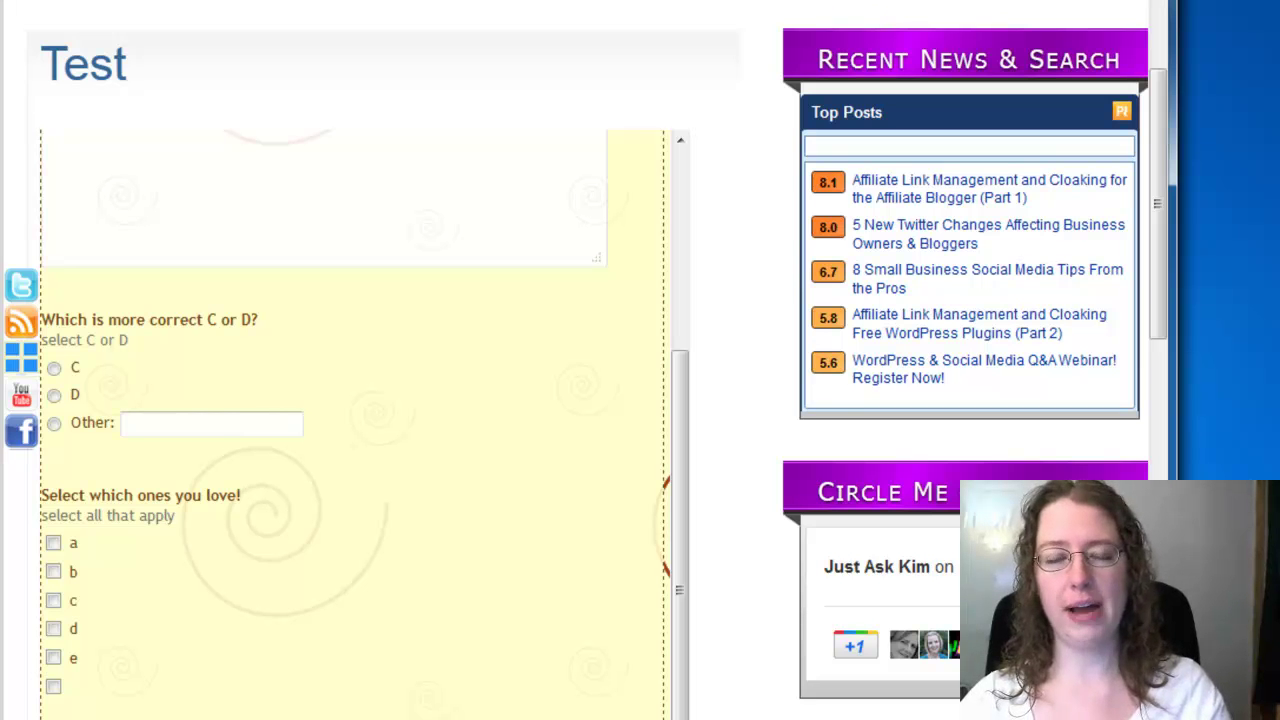
- Switch to the Google Docs document list and move the "This is our Poll Title" form to the trash
{"action": "key", "text": "super+d"}
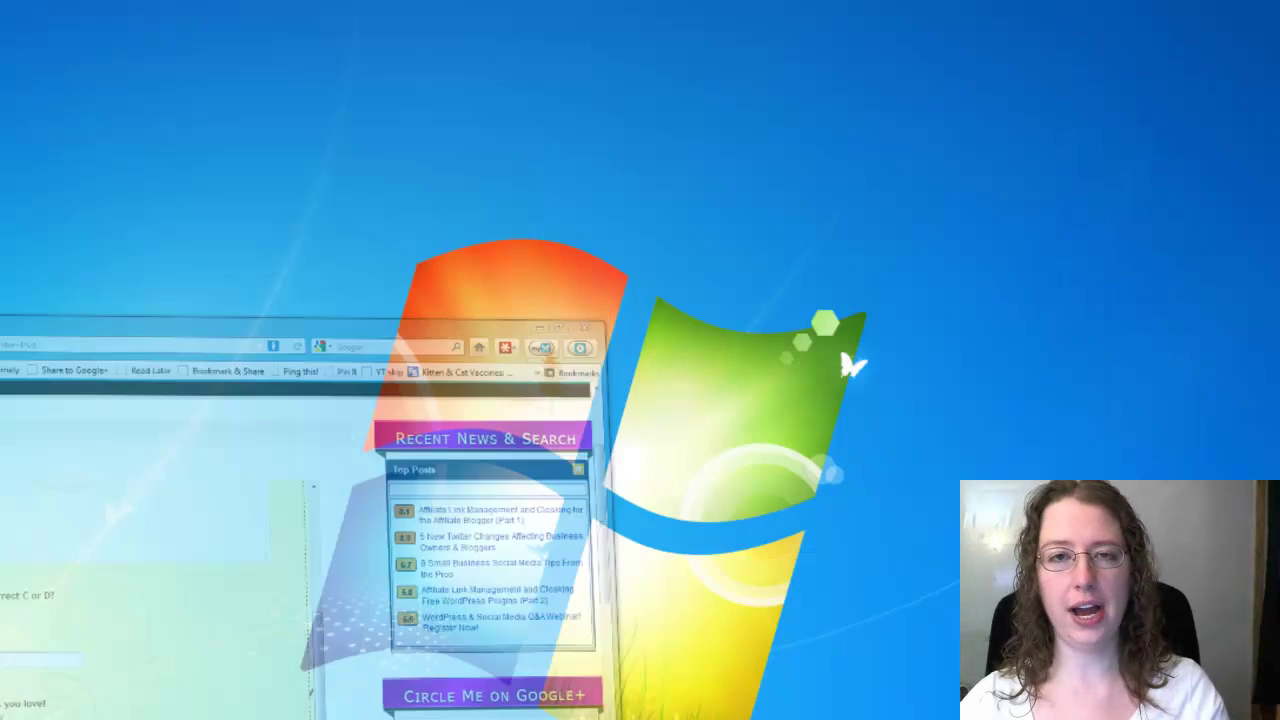
{"action": "key", "text": "super+d"}
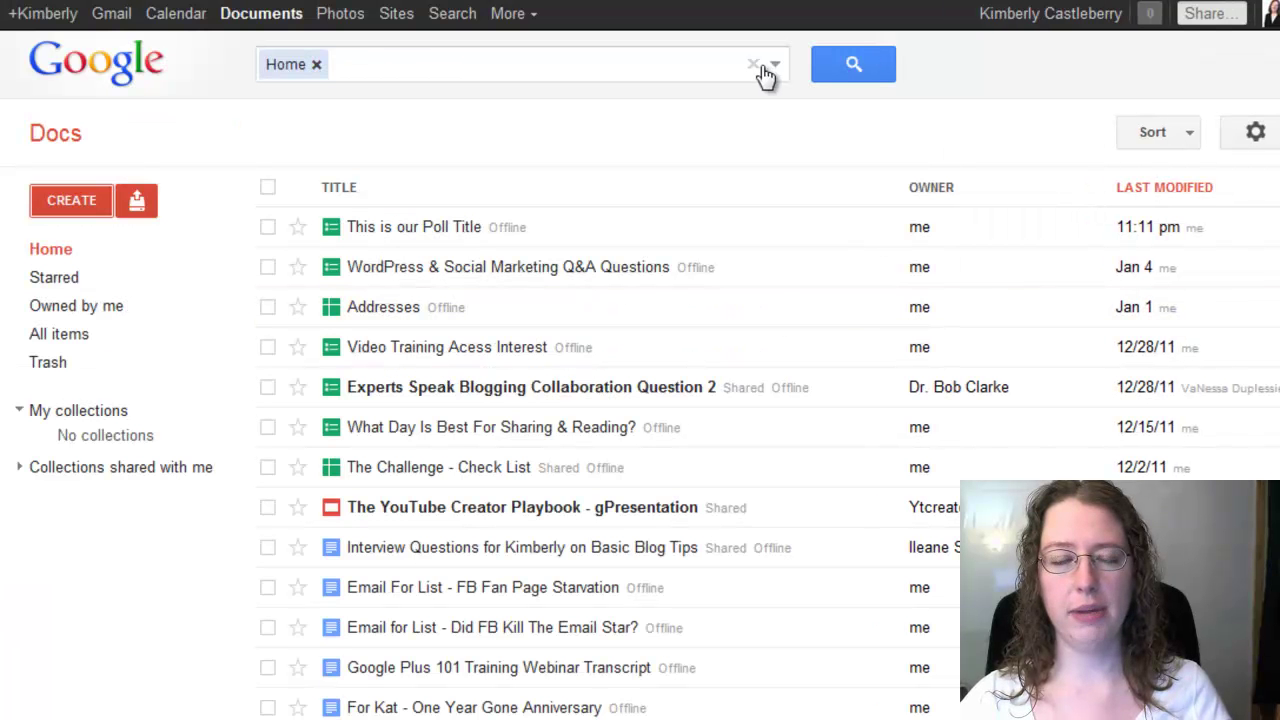
{"action": "left_click", "coordinate": [267, 227]}
{"action": "left_click", "coordinate": [1160, 132]}
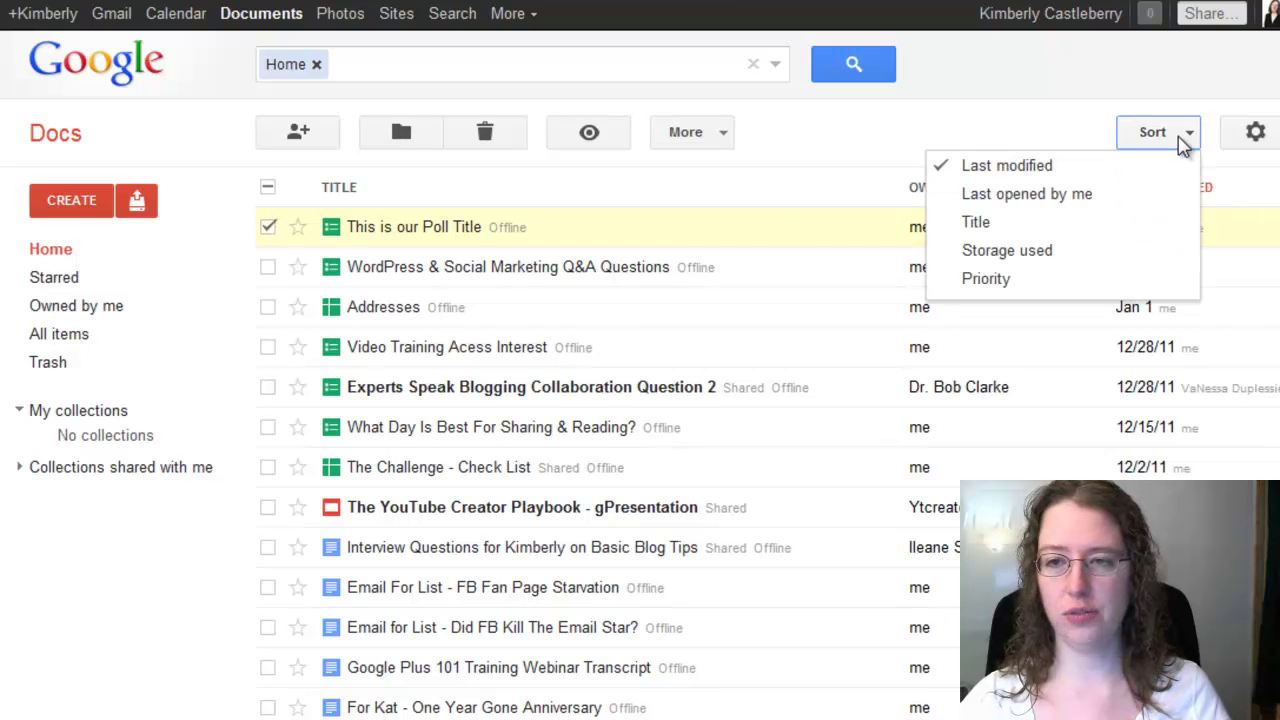
{"action": "left_click", "coordinate": [1255, 132]}
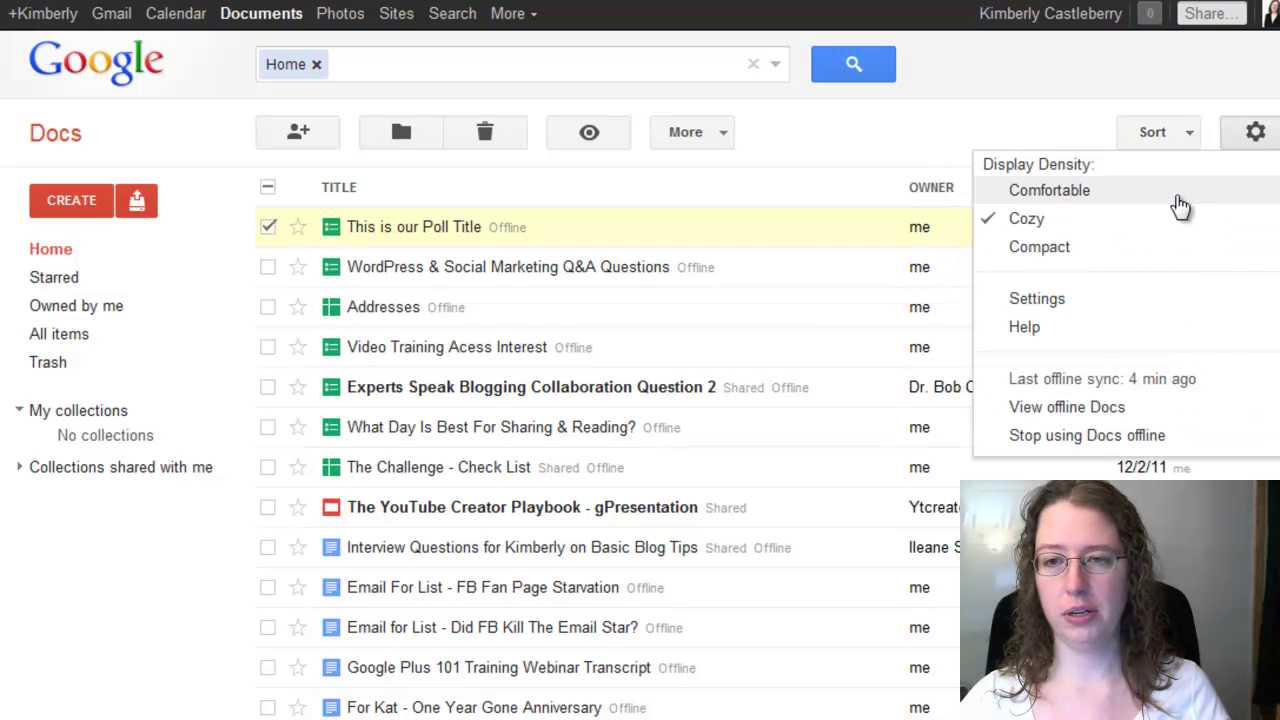
{"action": "left_click", "coordinate": [835, 152]}
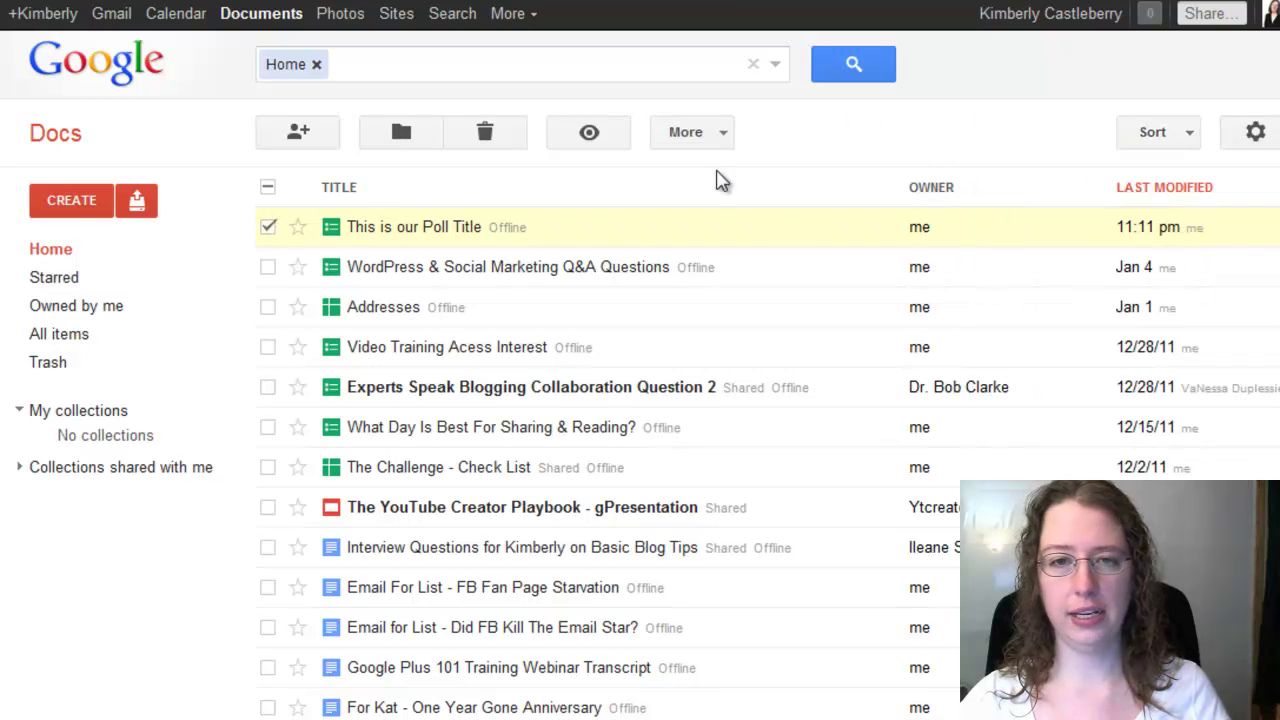
{"action": "left_click", "coordinate": [485, 132]}
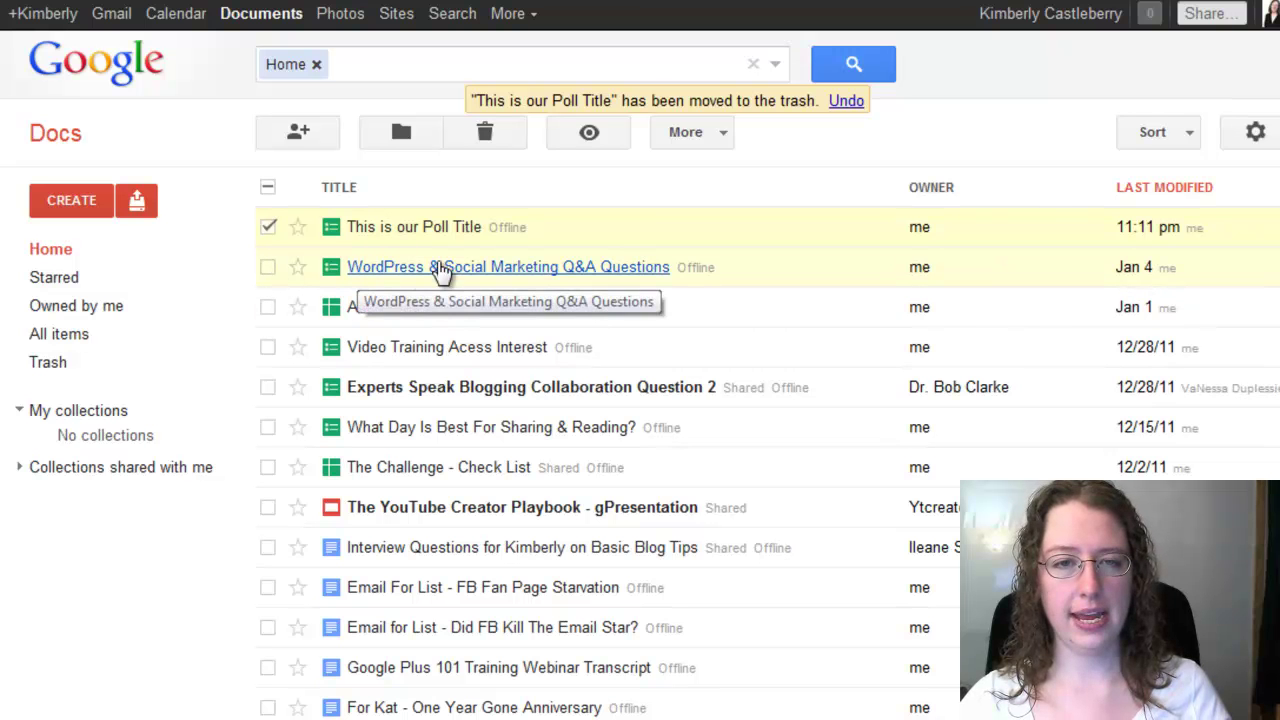
- Open the "Video Training Acess Interest" spreadsheet and examine its timestamped form responses from the first to the last row
{"action": "left_click", "coordinate": [437, 358]}
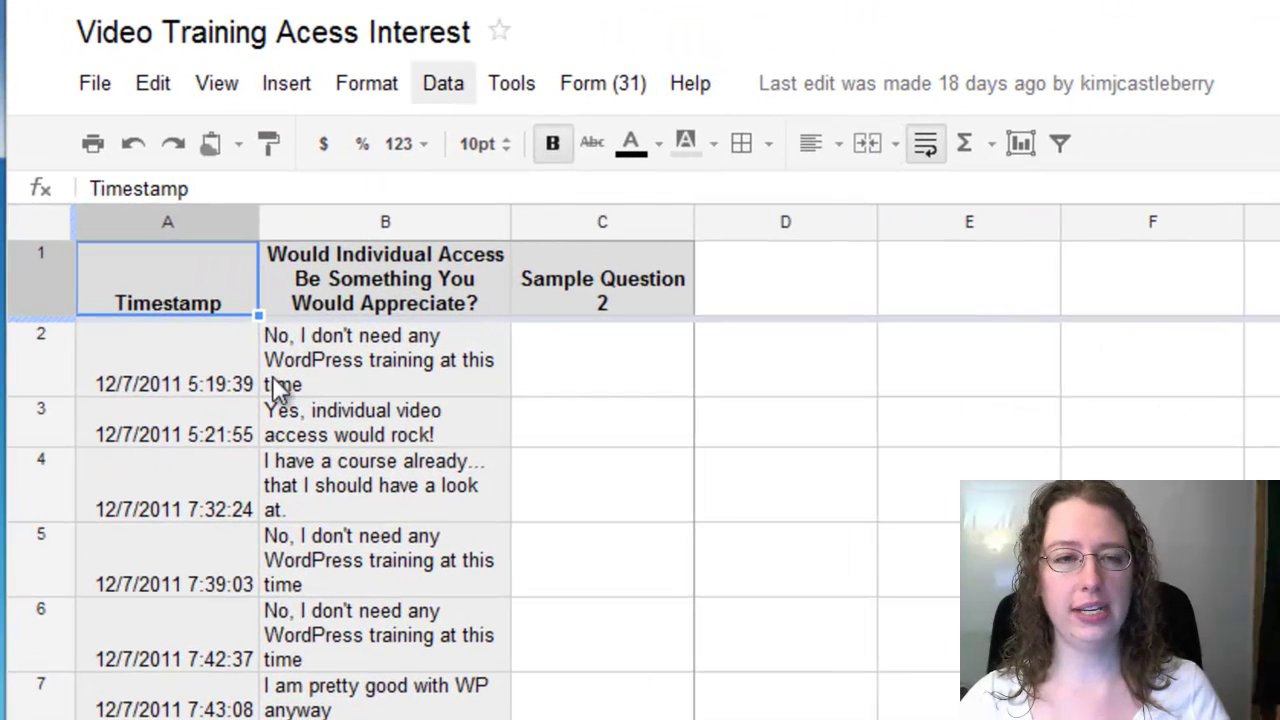
{"action": "scroll", "coordinate": [282, 392], "scroll_direction": "down", "scroll_amount": 2}
{"action": "scroll", "coordinate": [277, 392], "scroll_direction": "down", "scroll_amount": 10}
{"action": "scroll", "coordinate": [272, 385], "scroll_direction": "up", "scroll_amount": 12}
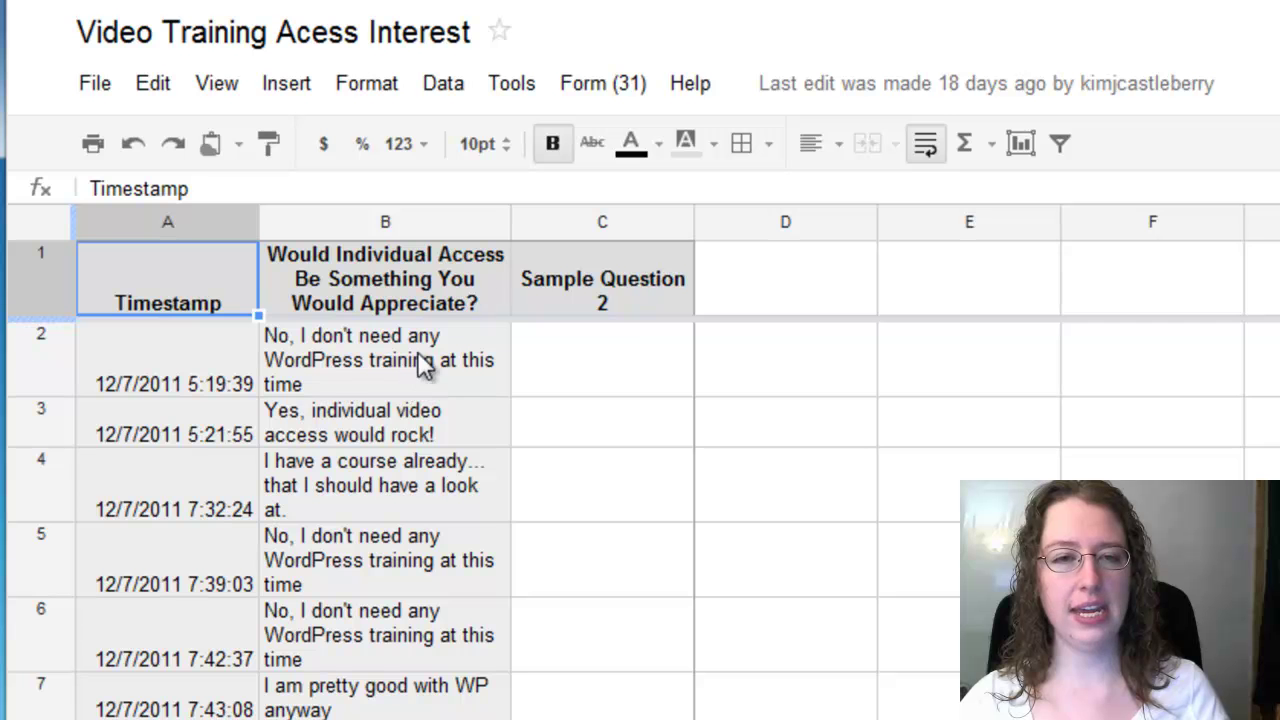
{"action": "scroll", "coordinate": [360, 689], "scroll_direction": "down", "scroll_amount": 6}
{"action": "scroll", "coordinate": [370, 700], "scroll_direction": "down", "scroll_amount": 6}
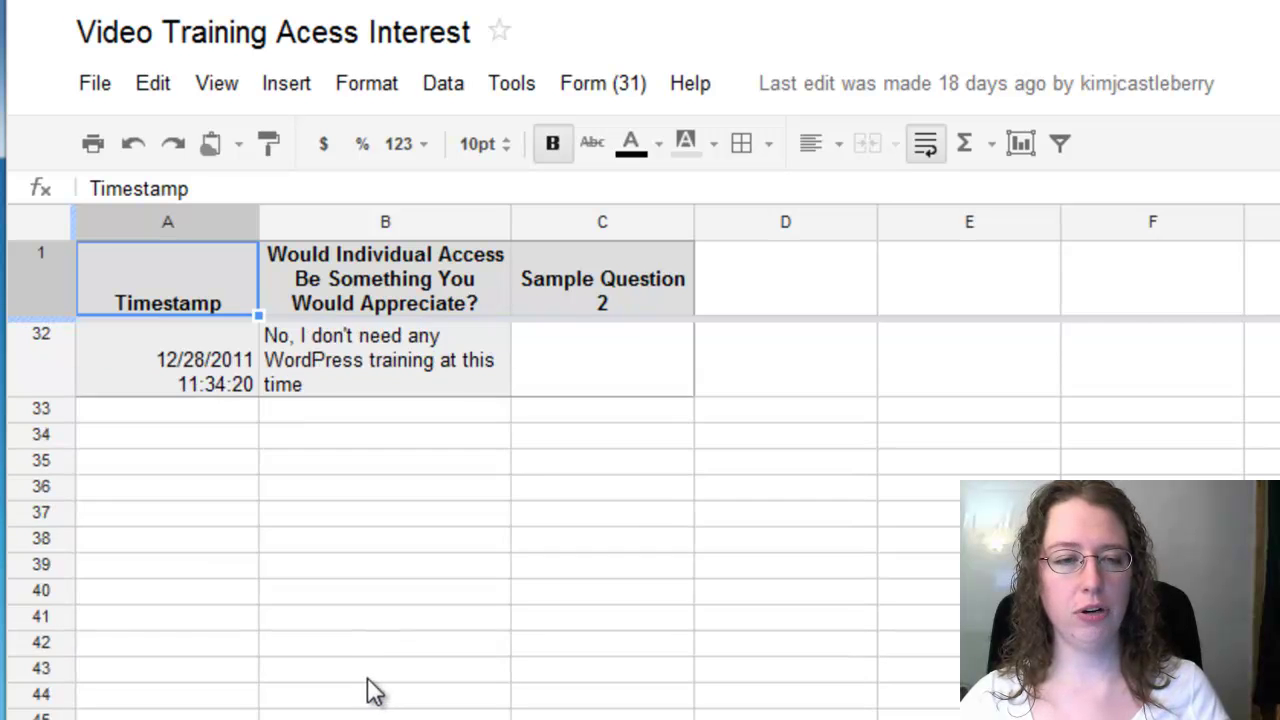
{"action": "scroll", "coordinate": [374, 686], "scroll_direction": "up", "scroll_amount": 11}
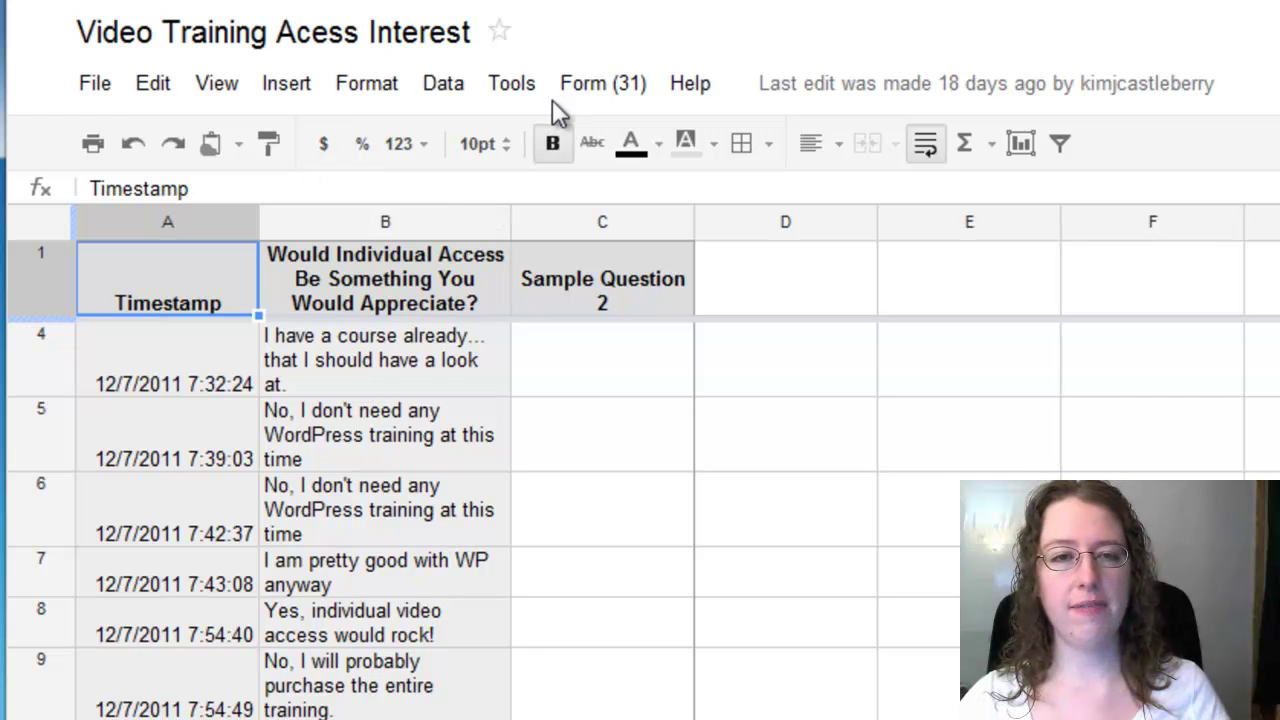
- Review the form management options of the response spreadsheet and look over the collected answers again
{"action": "left_click", "coordinate": [616, 81]}
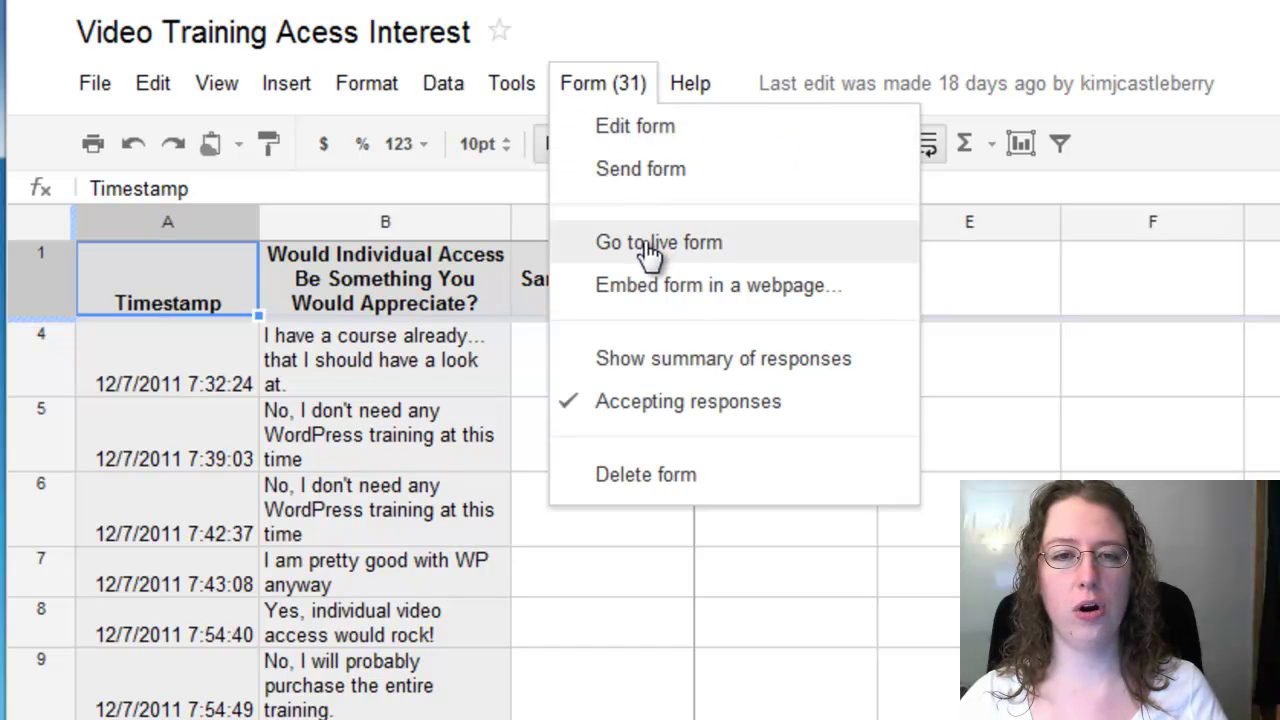
{"action": "left_click", "coordinate": [643, 130]}
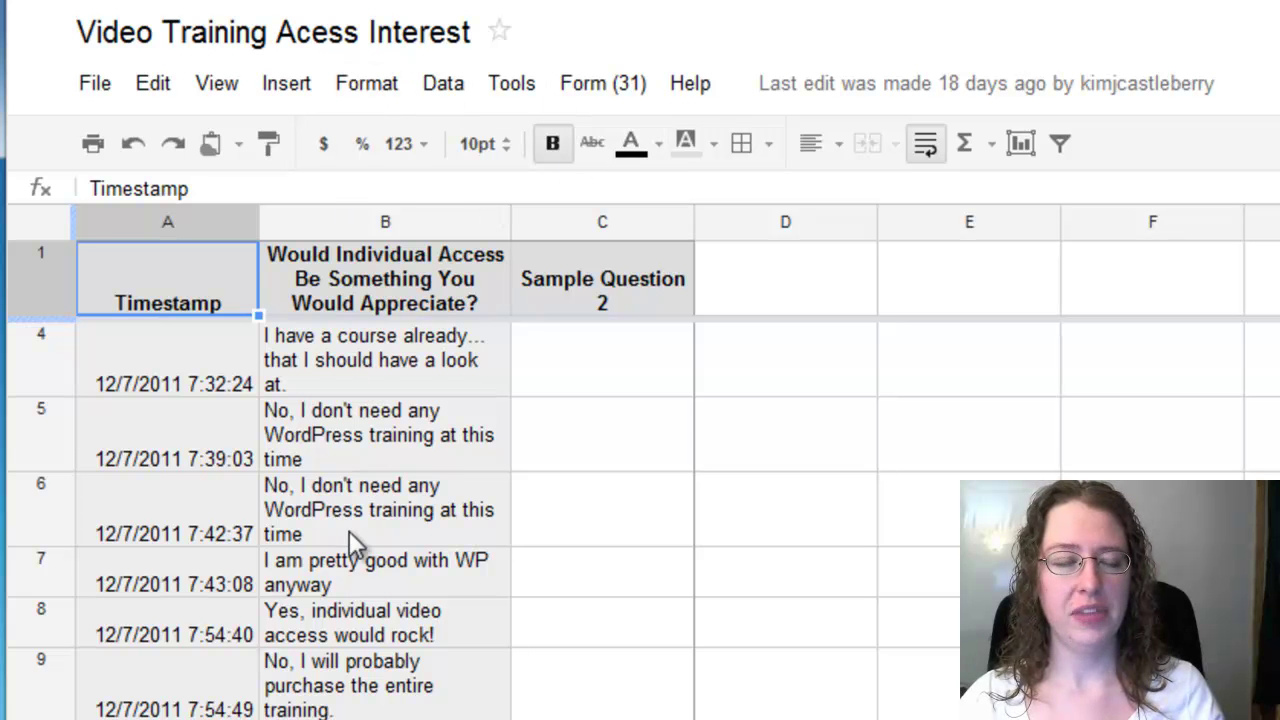
{"action": "scroll", "coordinate": [500, 480], "scroll_direction": "down", "scroll_amount": 3}
{"action": "scroll", "coordinate": [500, 480], "scroll_direction": "up", "scroll_amount": 5}
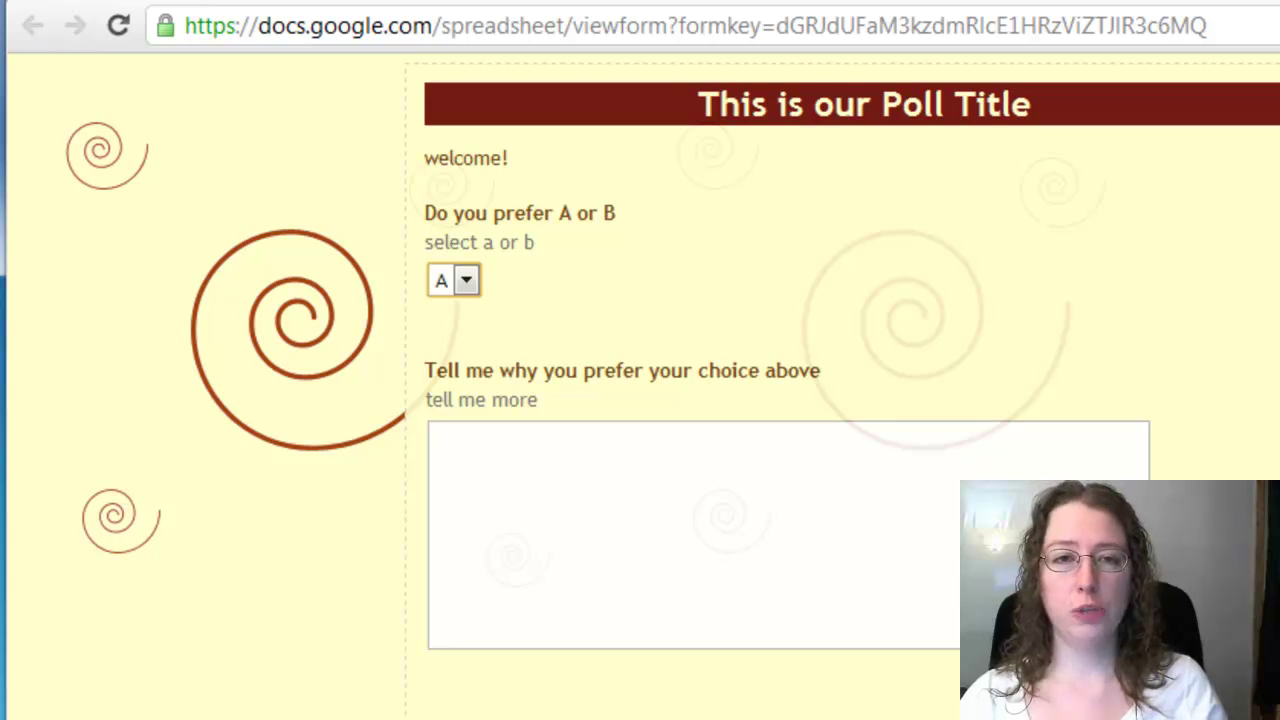
- Switch to the live "This is our Poll Title" form and highlight part of the form key in its web address
{"action": "left_click_drag", "start_coordinate": [820, 26], "coordinate": [1163, 47]}
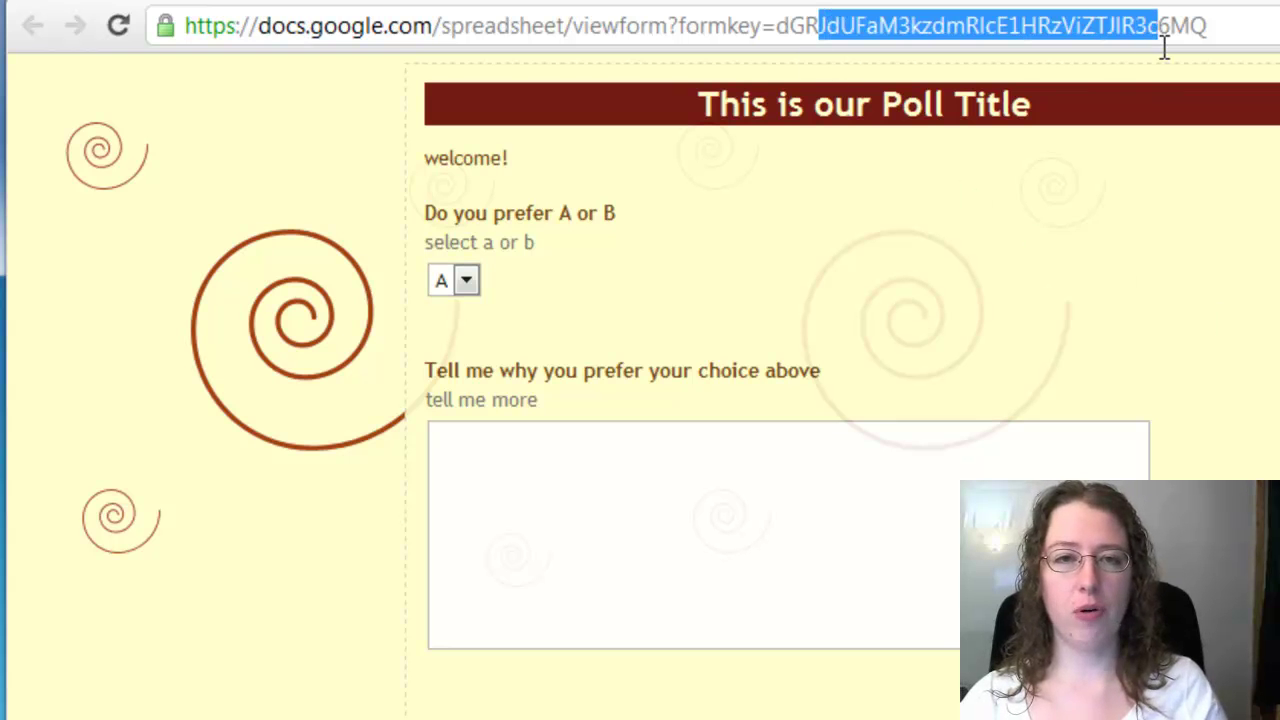